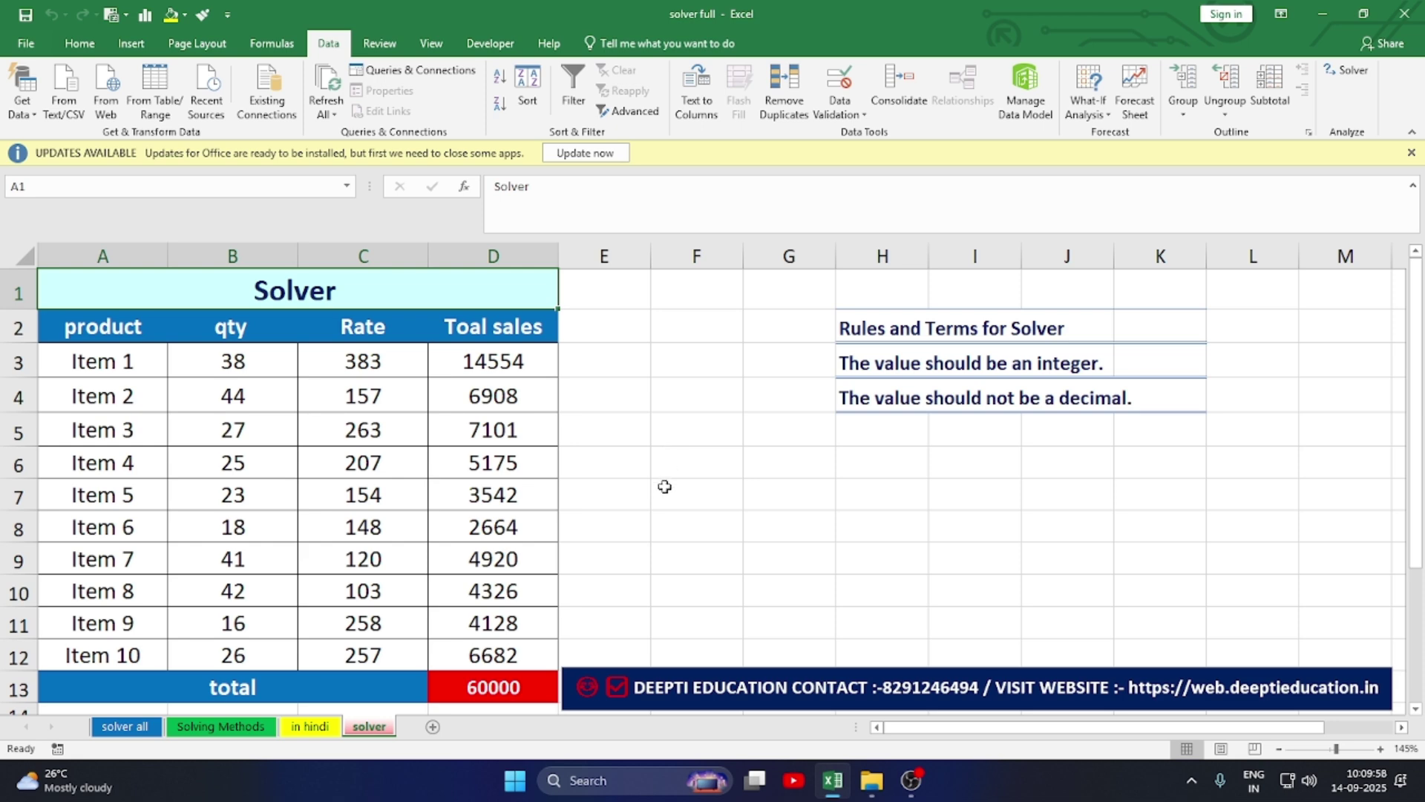
scroll(656, 516, "down", 2)
scroll(649, 656, "up", 2)
left_click(714, 466)
left_click(272, 43)
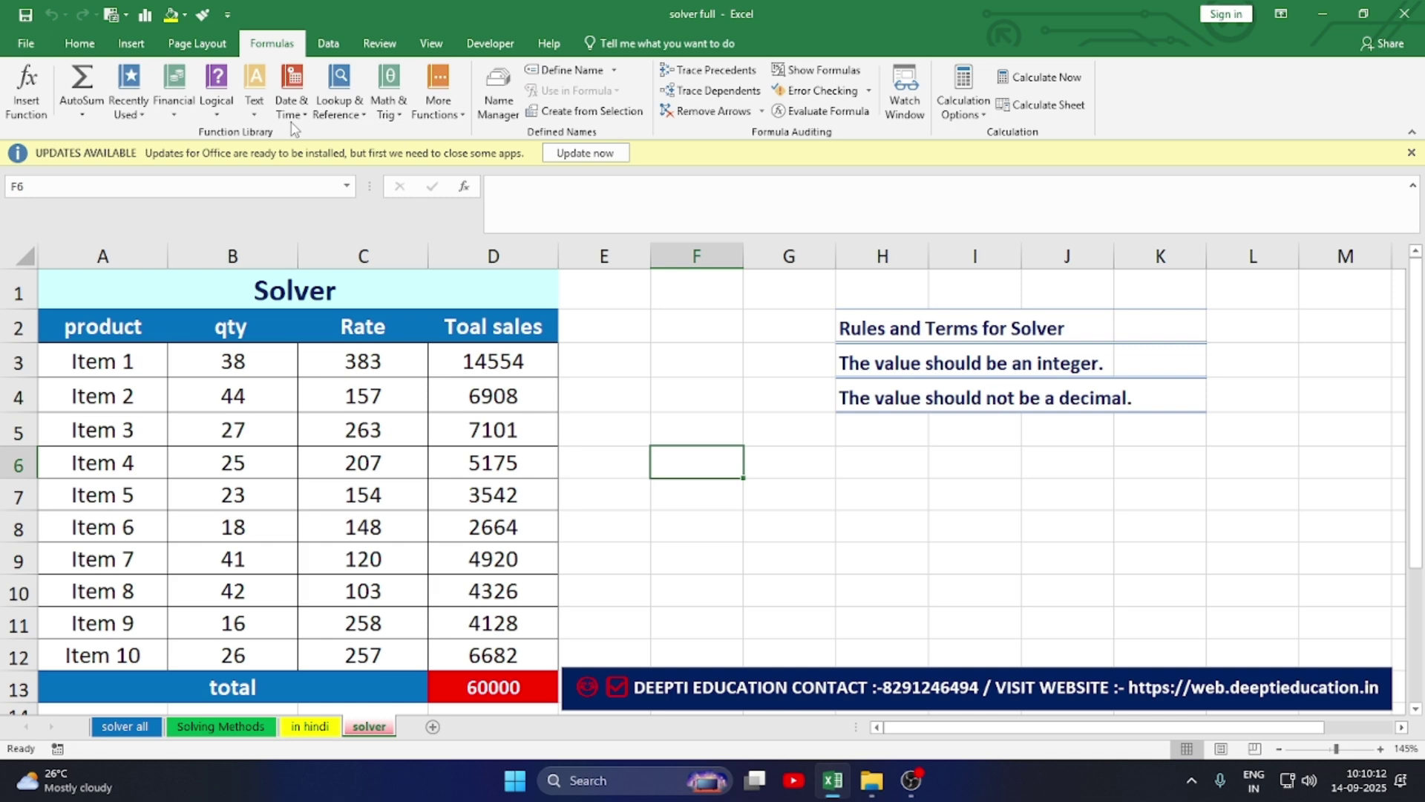
Step: Make sure the Solver Add-in is enabled among the Excel add-ins and bring up the data tools that contain Solver
left_click(26, 44)
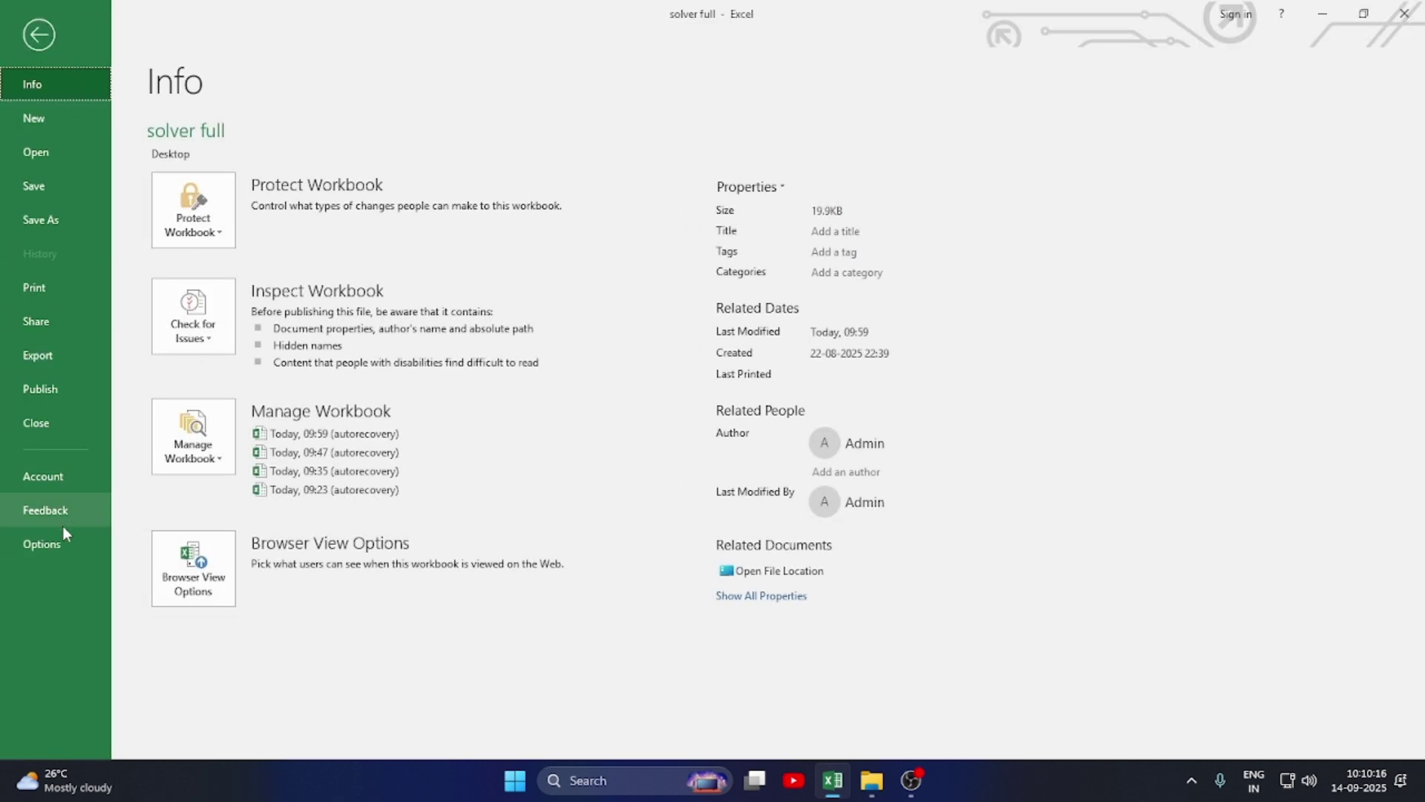
left_click(49, 540)
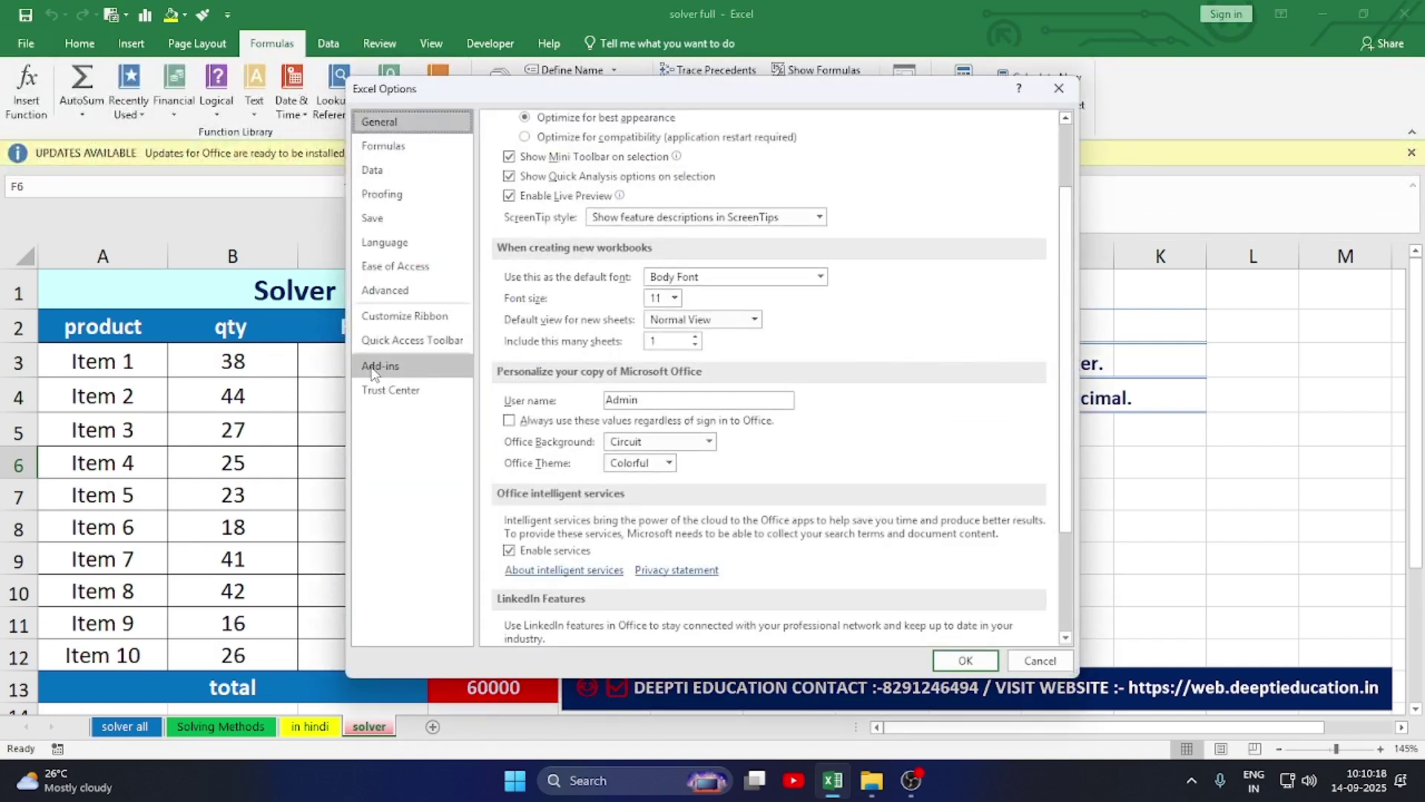
left_click(383, 367)
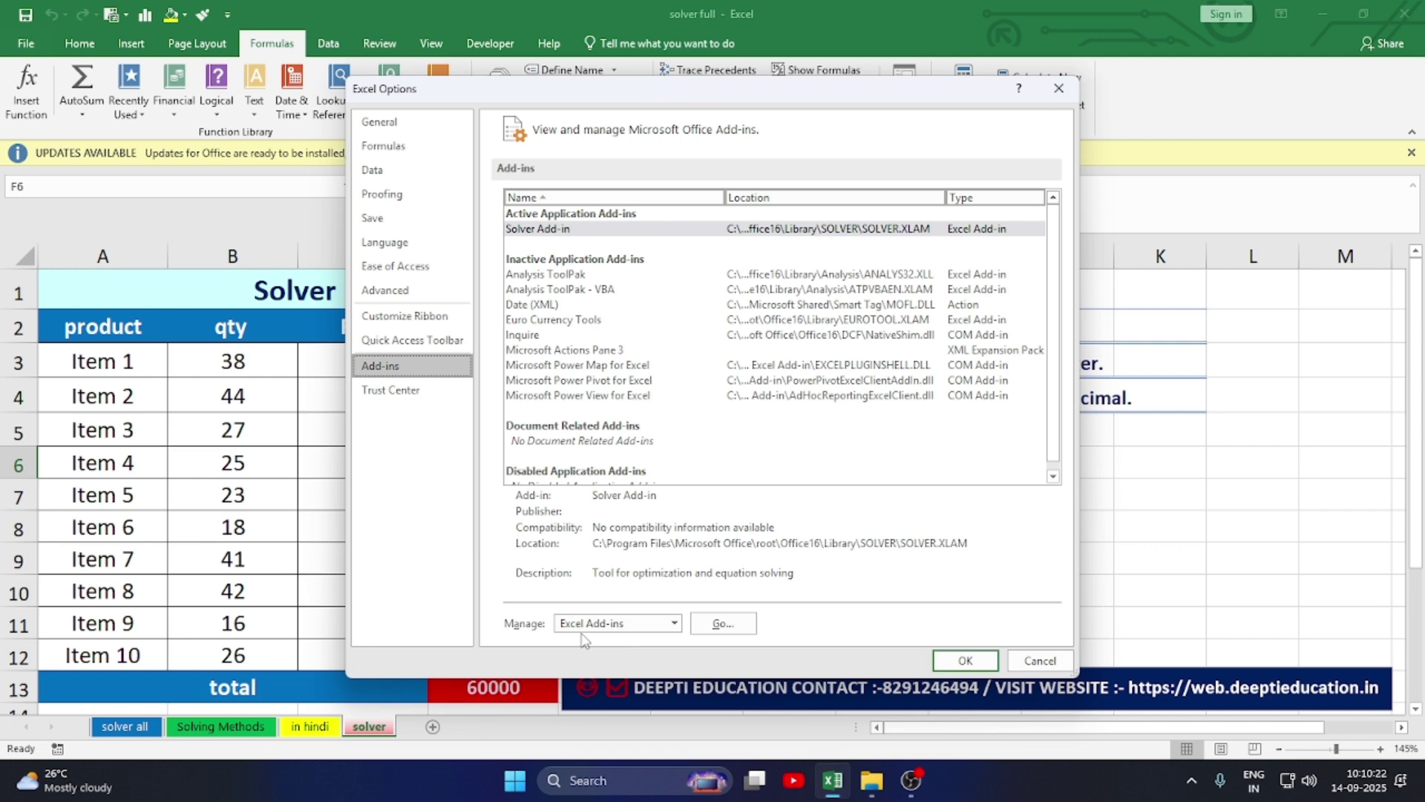
left_click(727, 624)
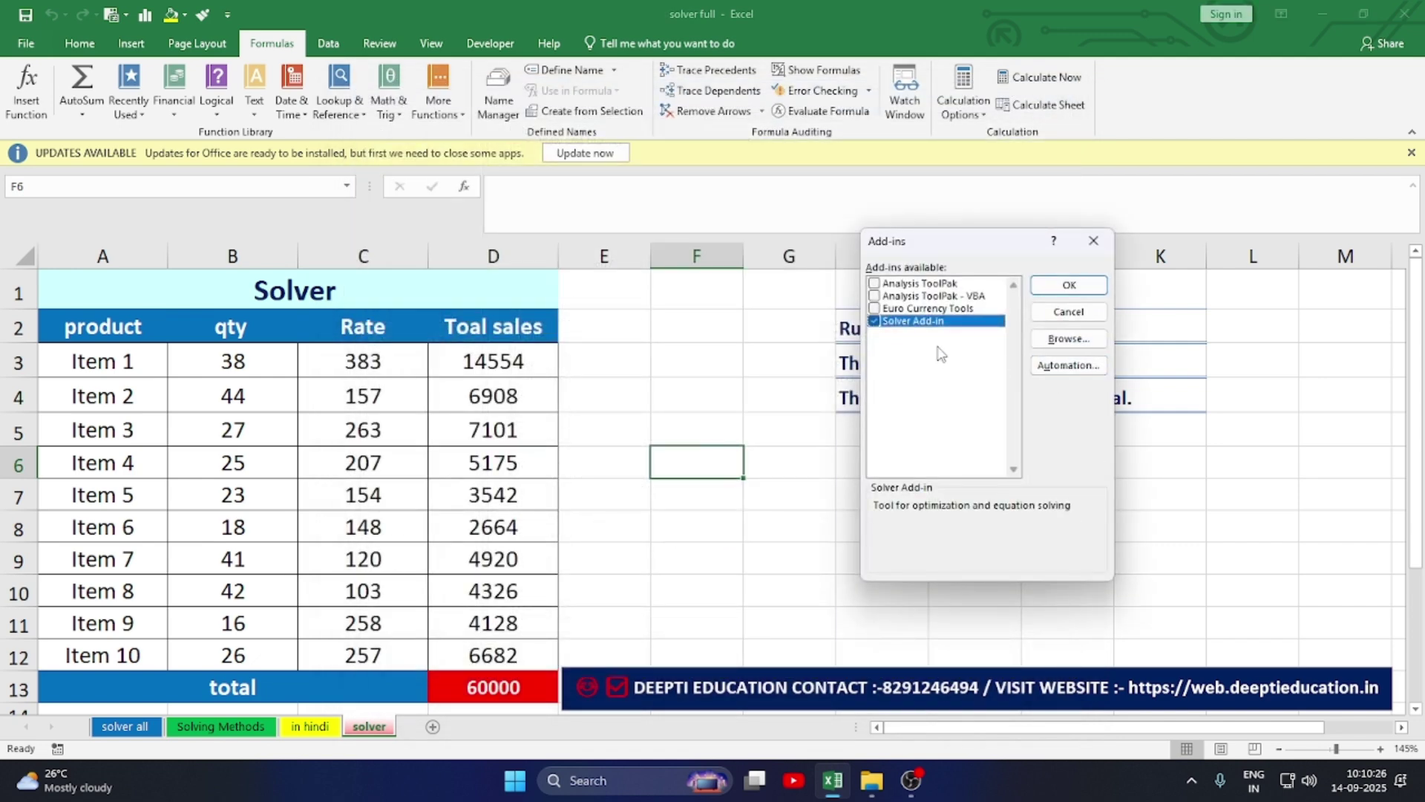
left_click(874, 322)
left_click(1051, 289)
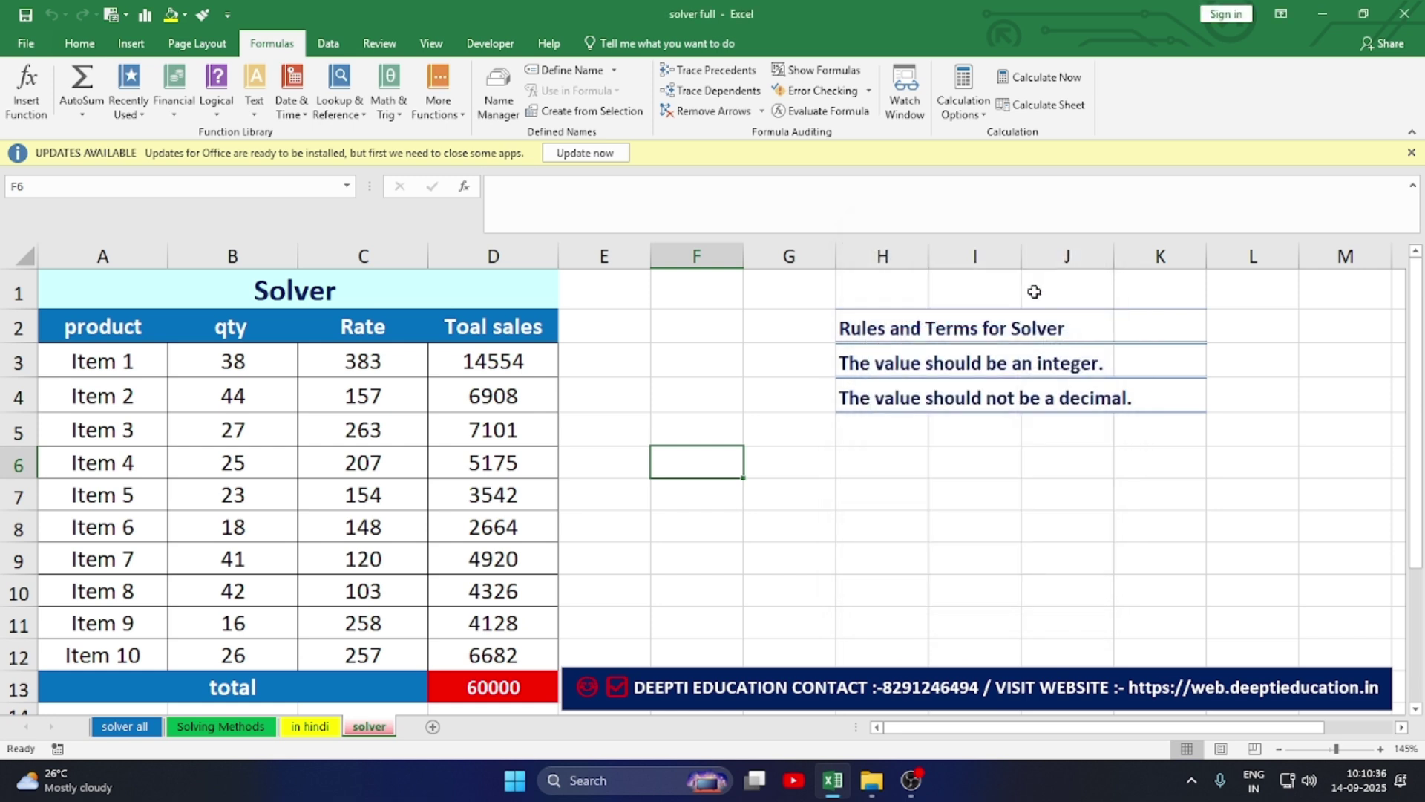
left_click(330, 46)
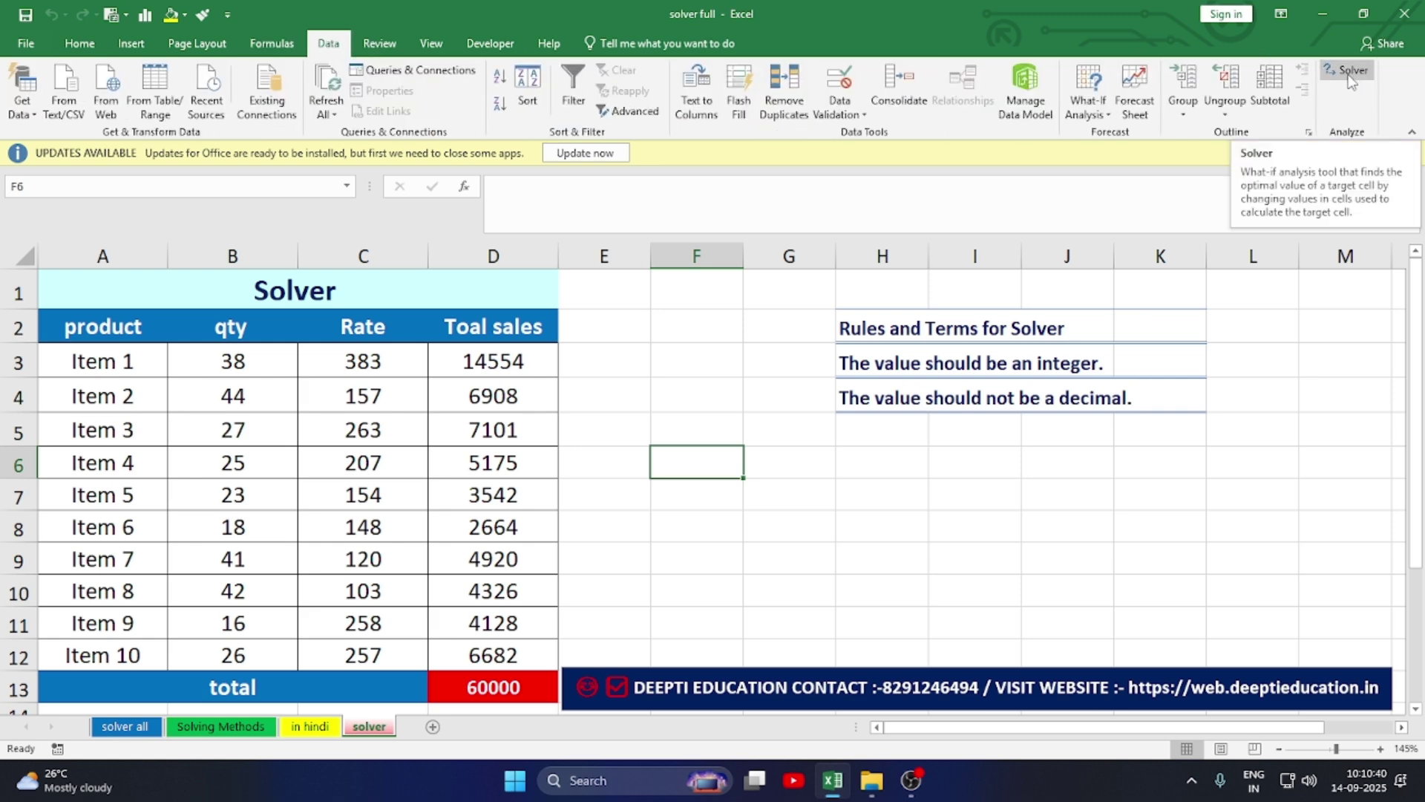
Step: Clear the total sales column including its grand total, cells D3:D13
scroll(820, 471, "down", 2)
scroll(622, 537, "up", 2)
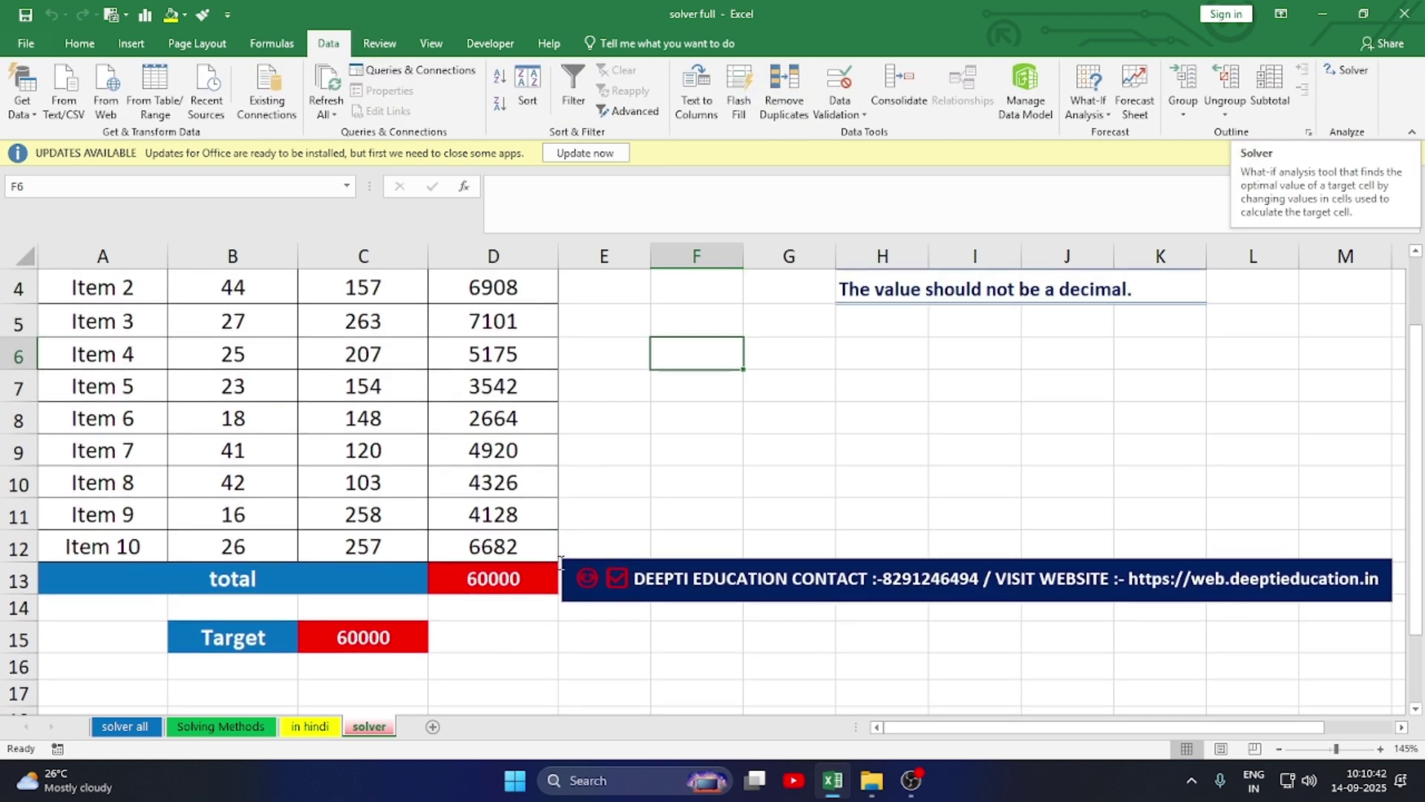
scroll(524, 550, "down", 1)
scroll(524, 550, "up", 1)
left_click_drag(502, 371, 495, 656)
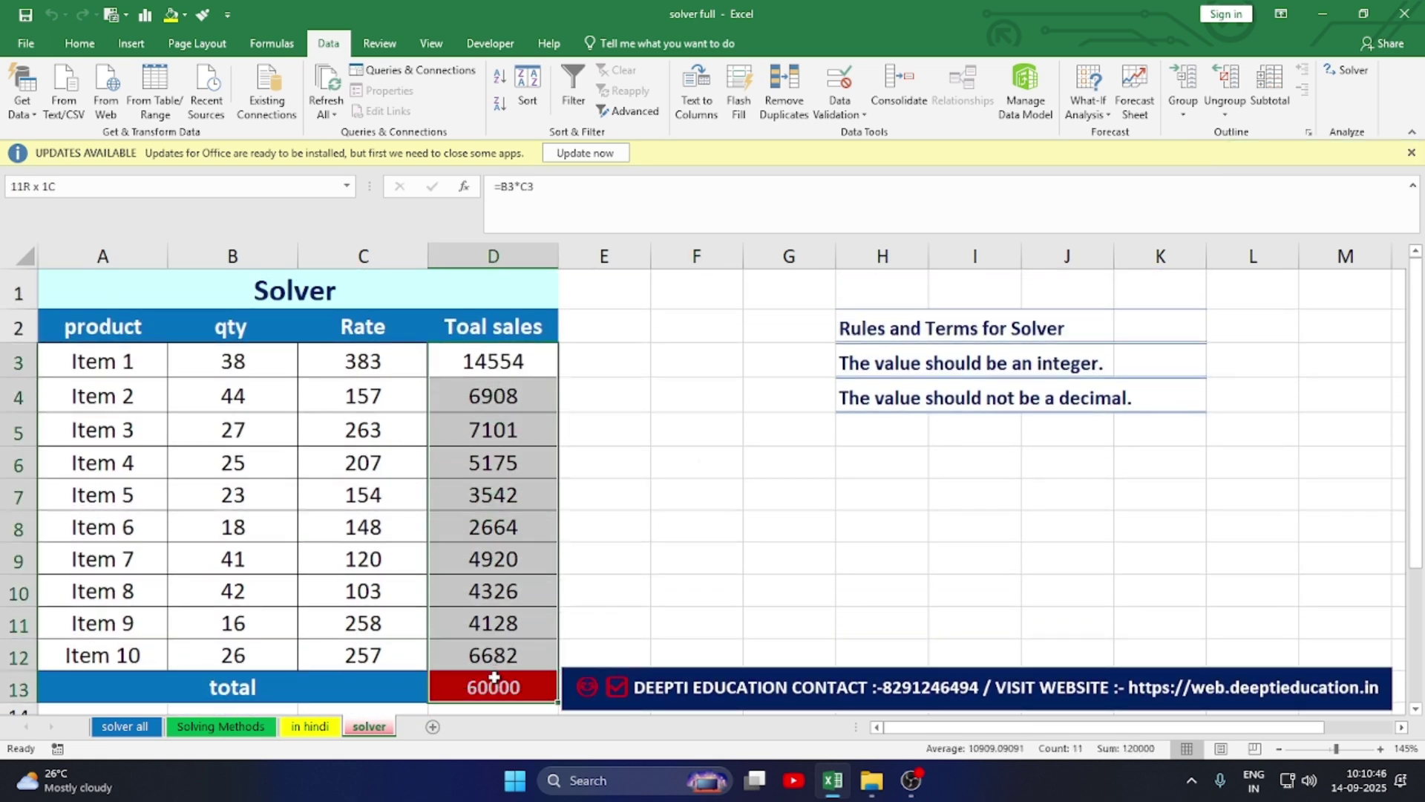
key("Delete")
left_click(691, 599)
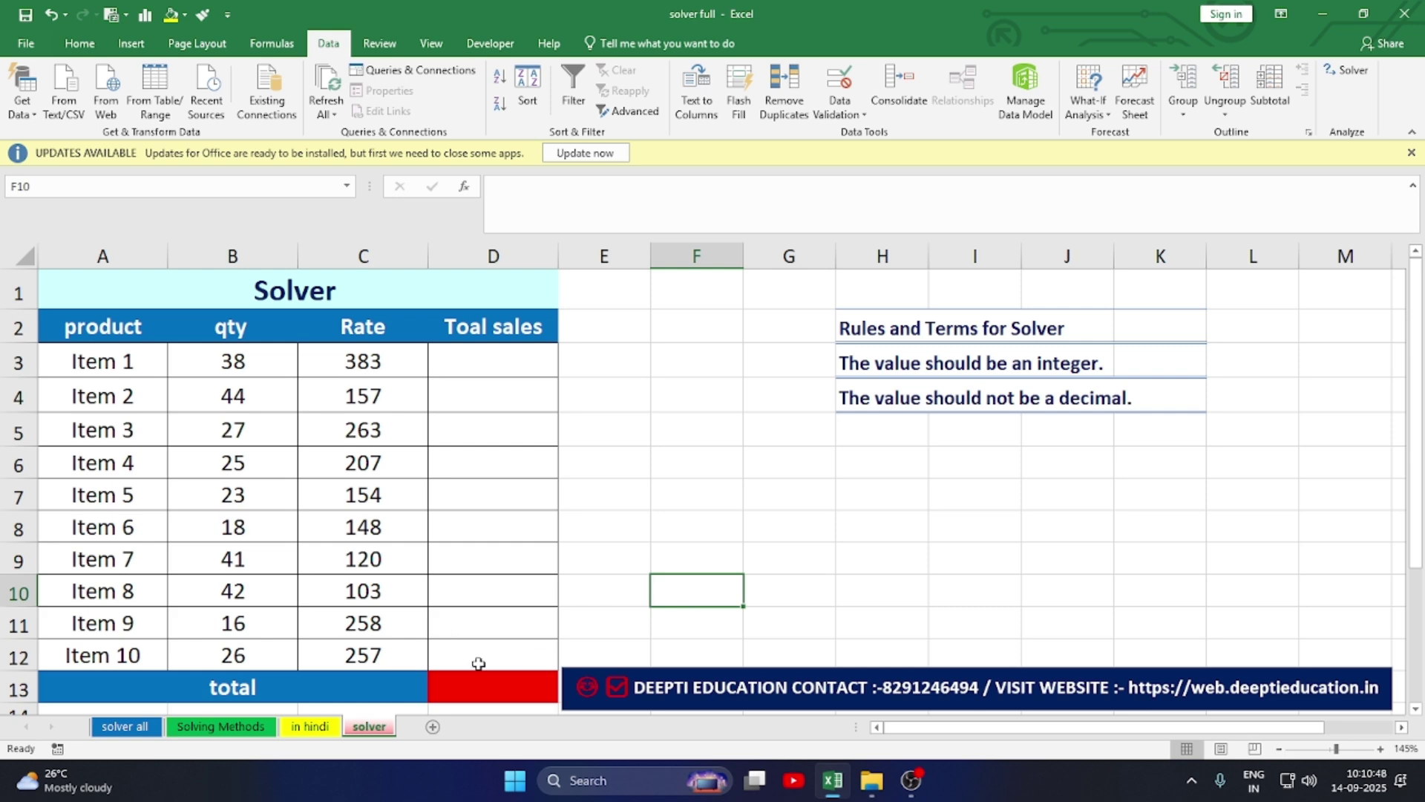
Step: Calculate Item 1's total sales in D3 with =B3*C3 and fill the formula down to D12
scroll(470, 664, "down", 1)
left_click(379, 640)
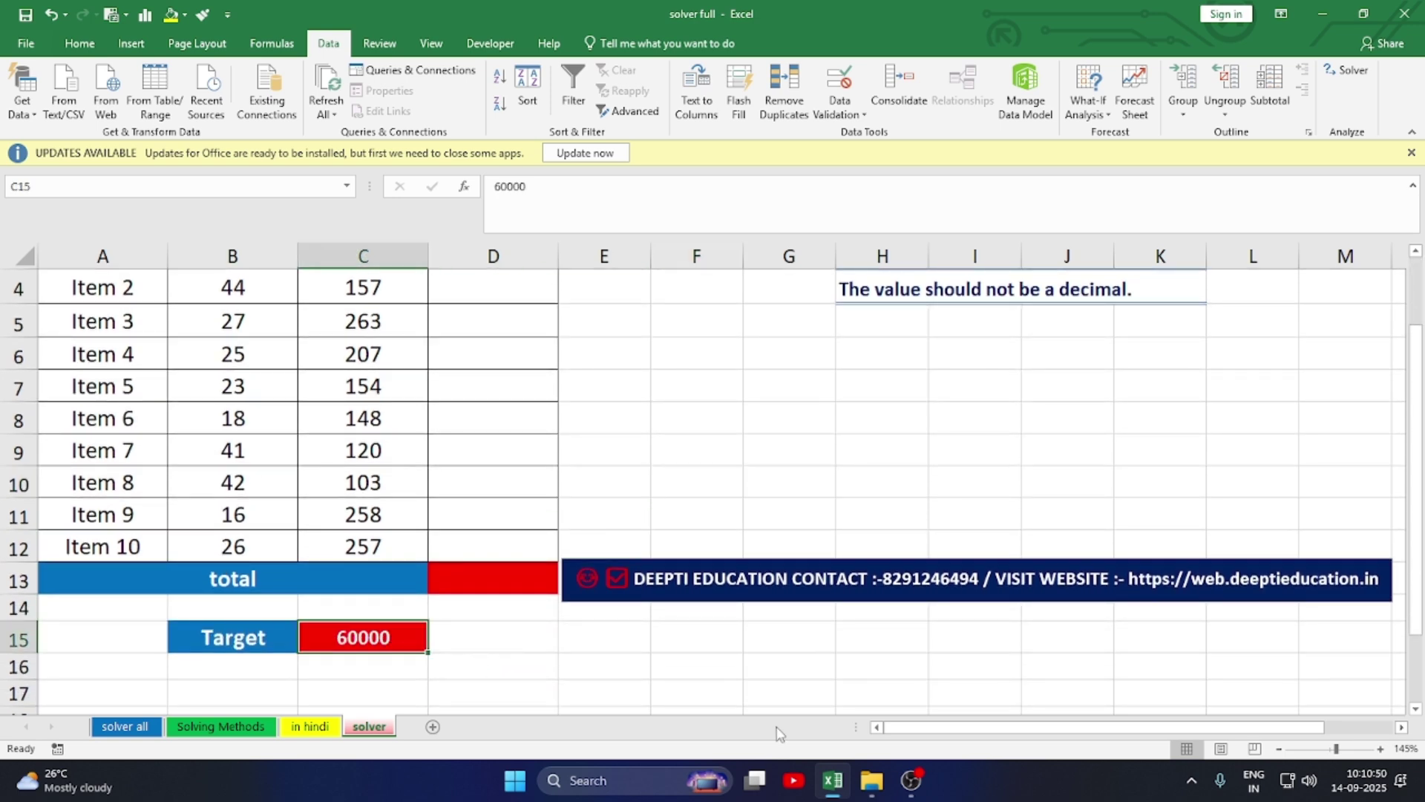
scroll(781, 645, "up", 1)
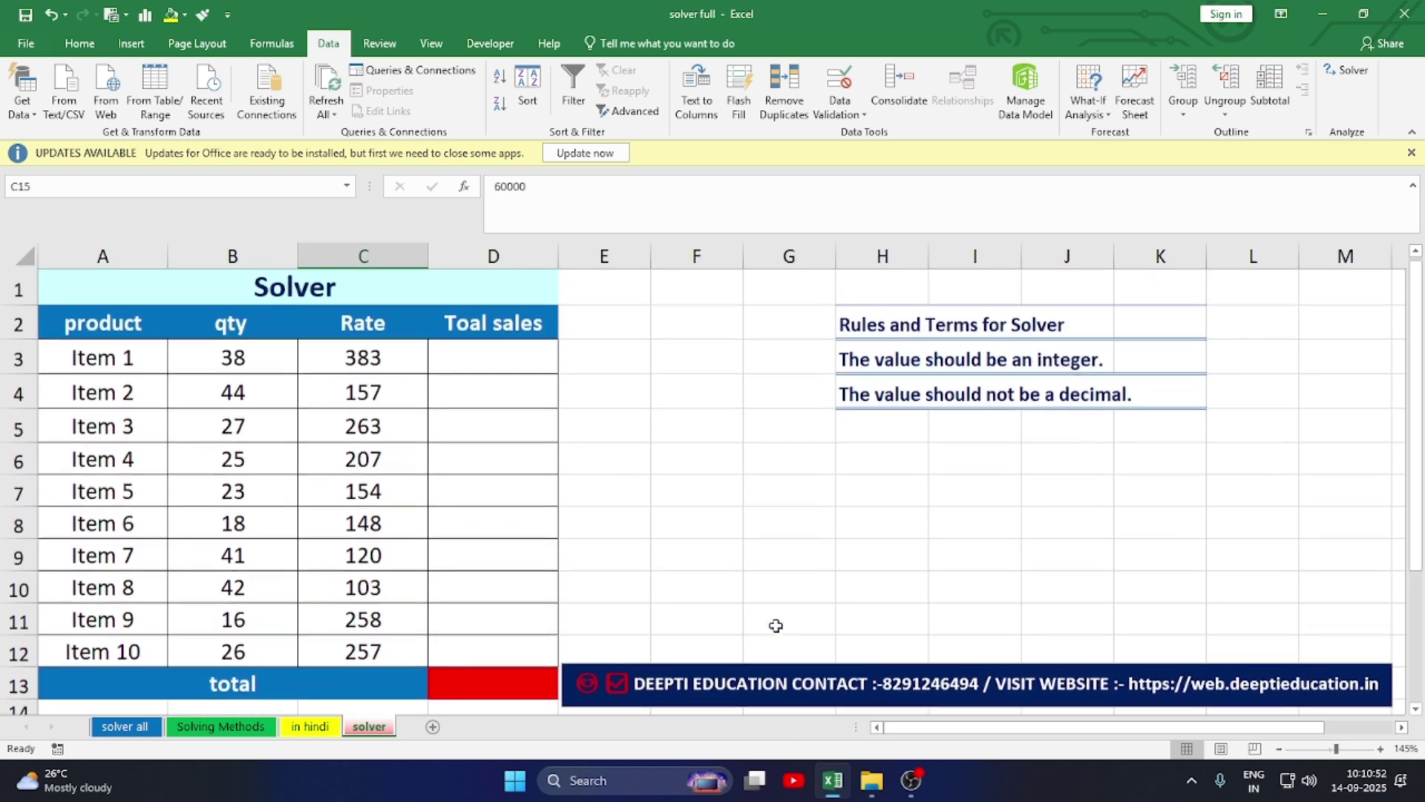
left_click(483, 364)
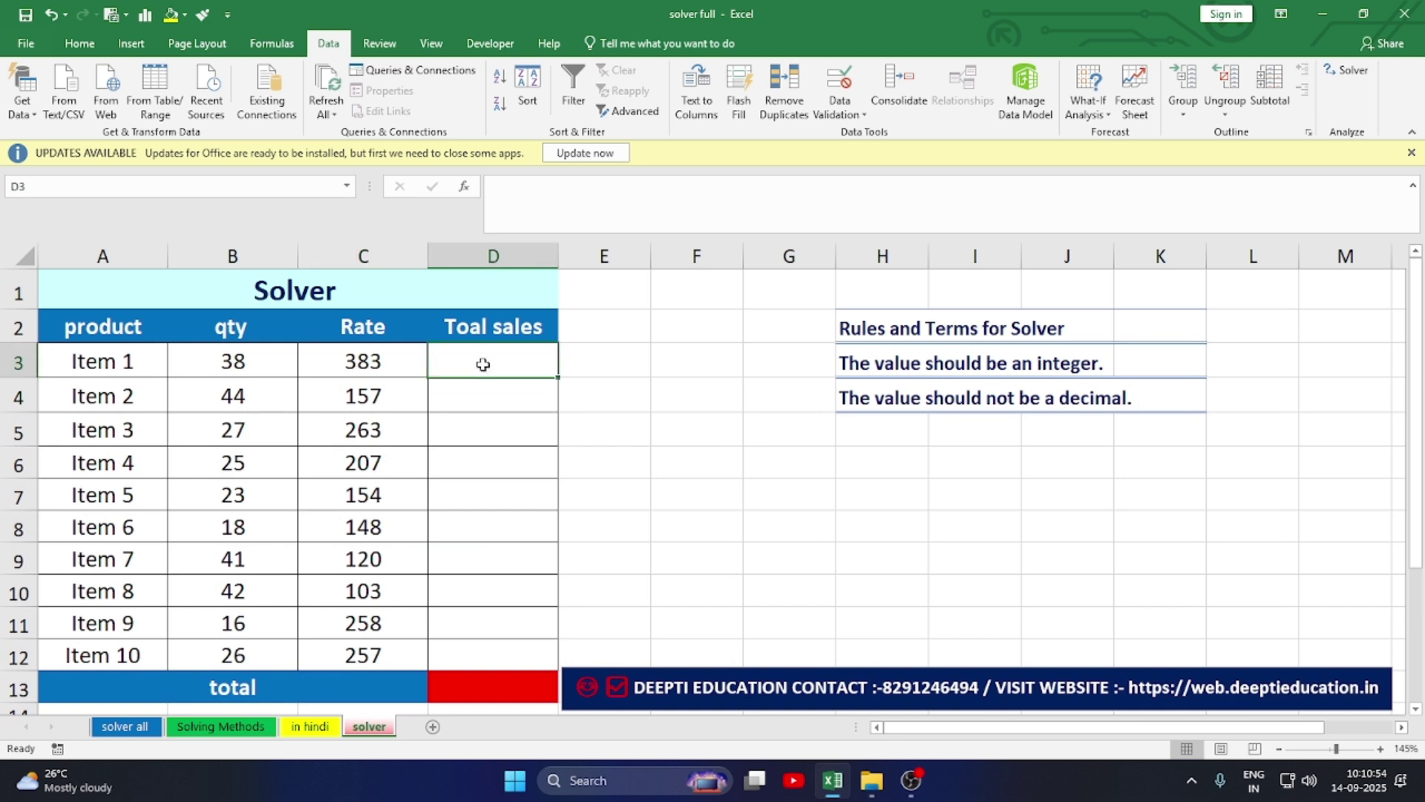
type("=")
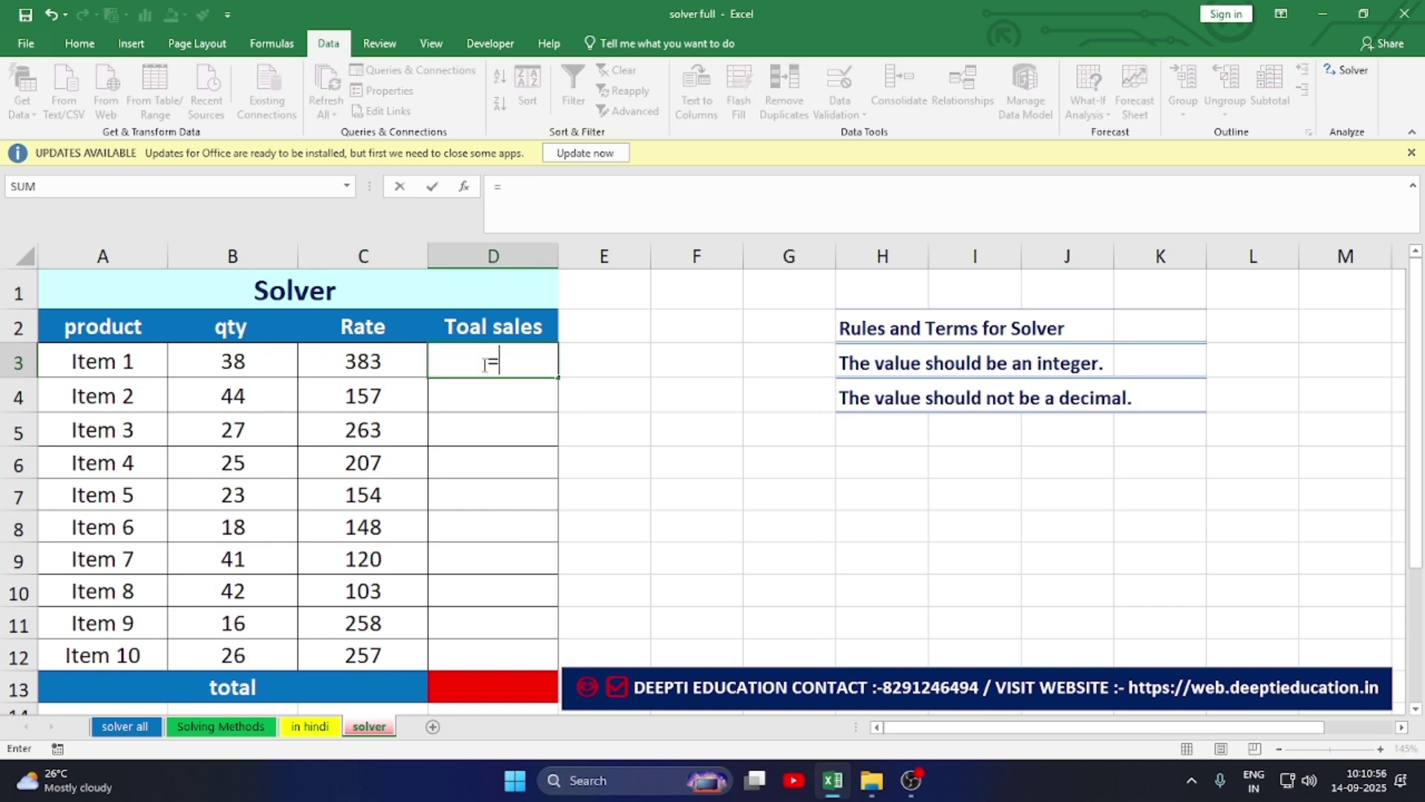
left_click(252, 360)
type("*")
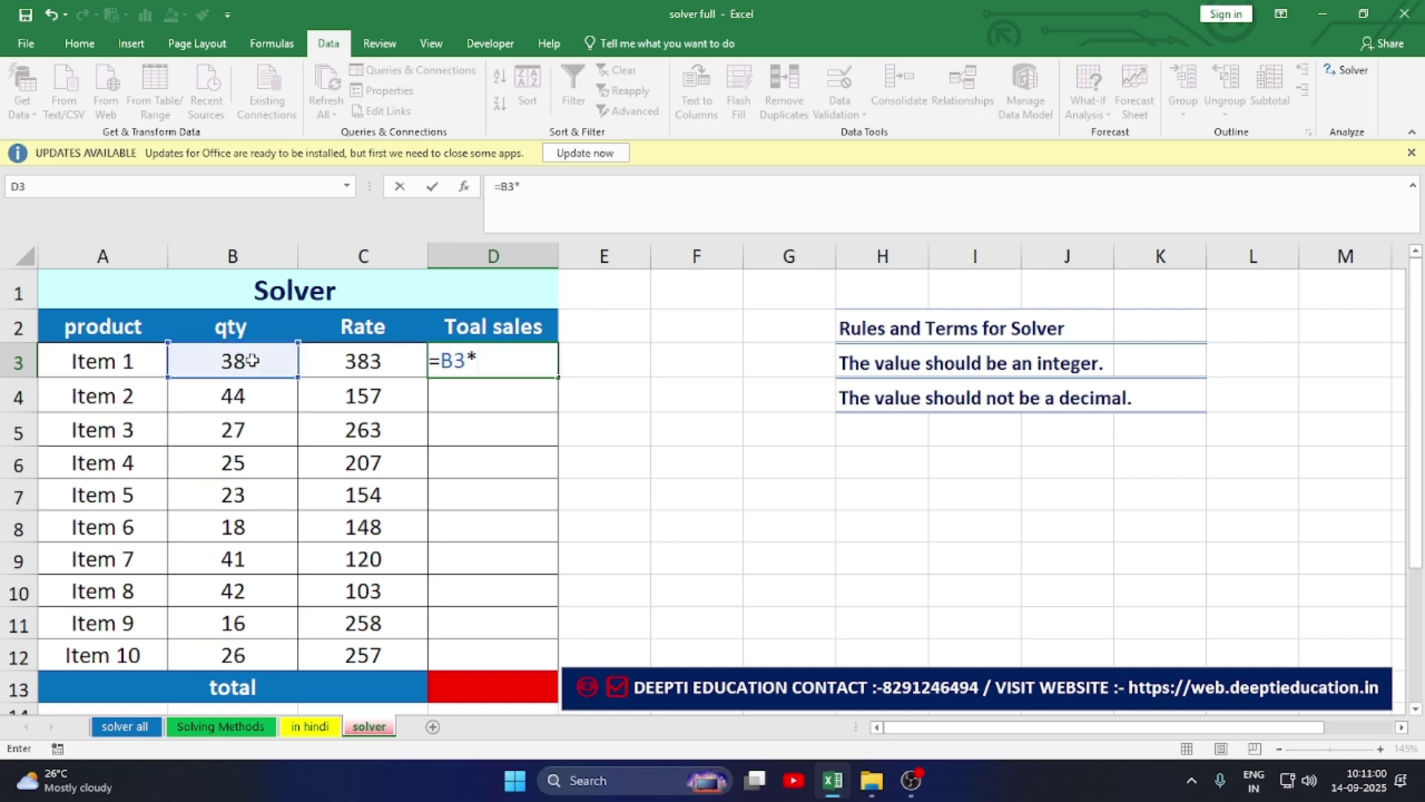
left_click(362, 361)
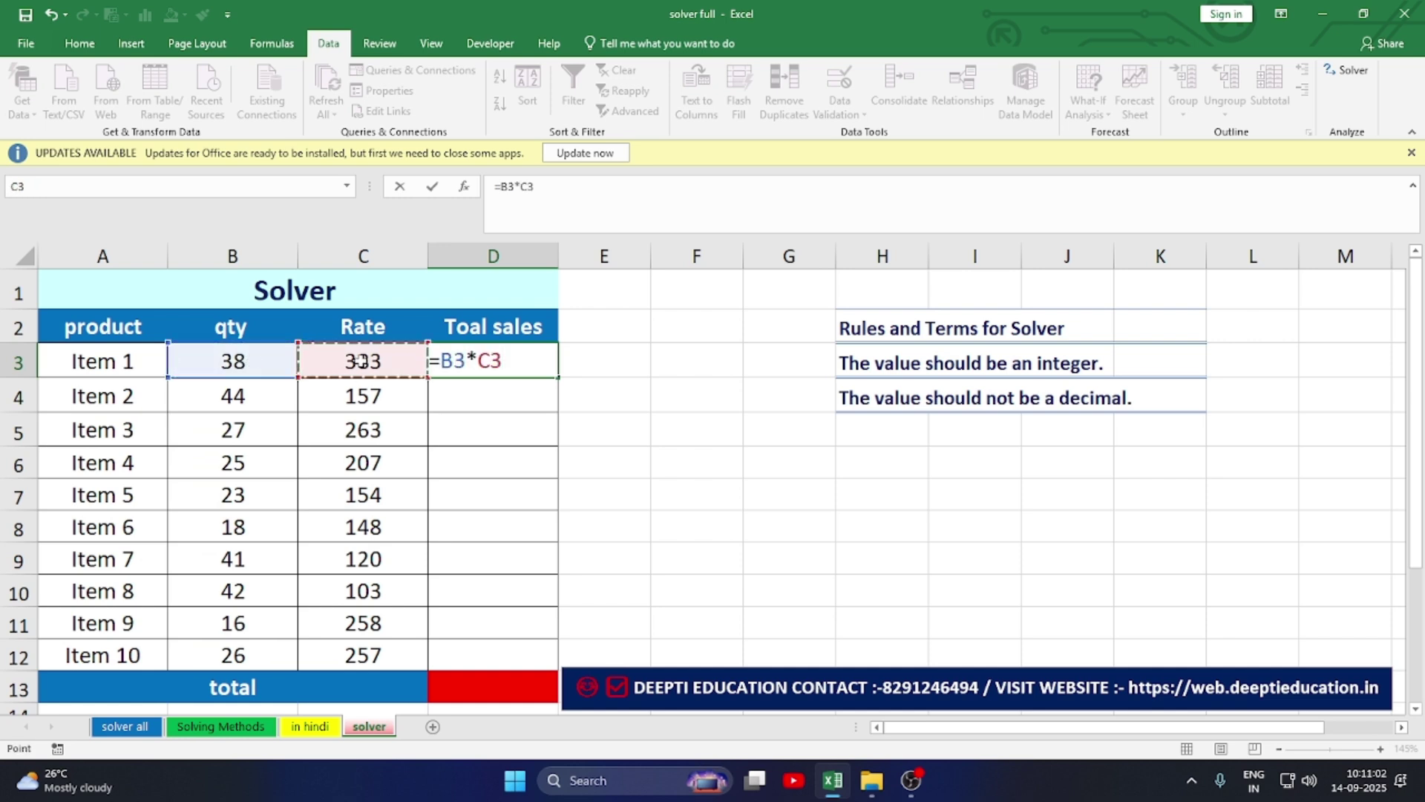
key("Return")
left_click(501, 362)
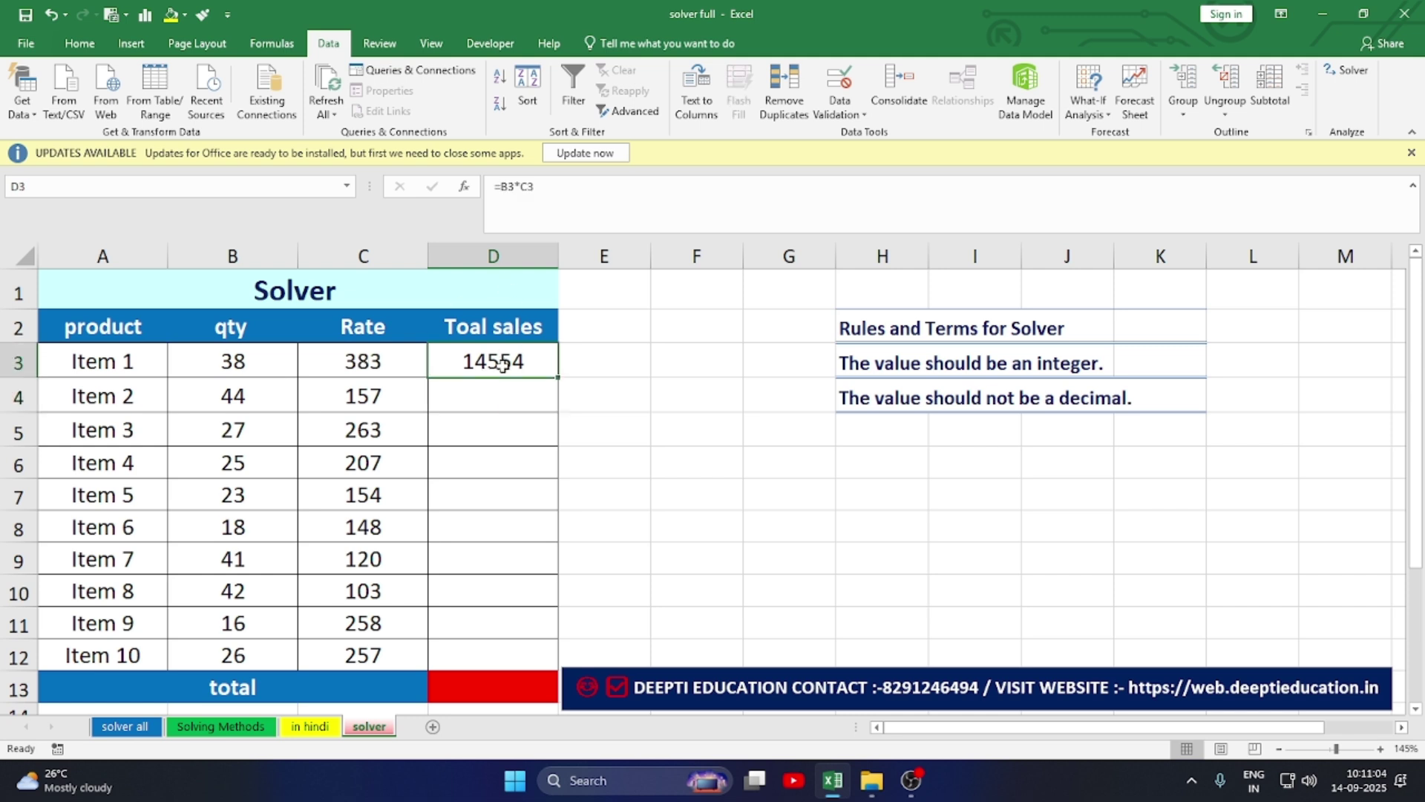
left_click_drag(556, 377, 523, 661)
Step: Total the sales column in D13 with =SUM(D3:D12)
left_click(483, 690)
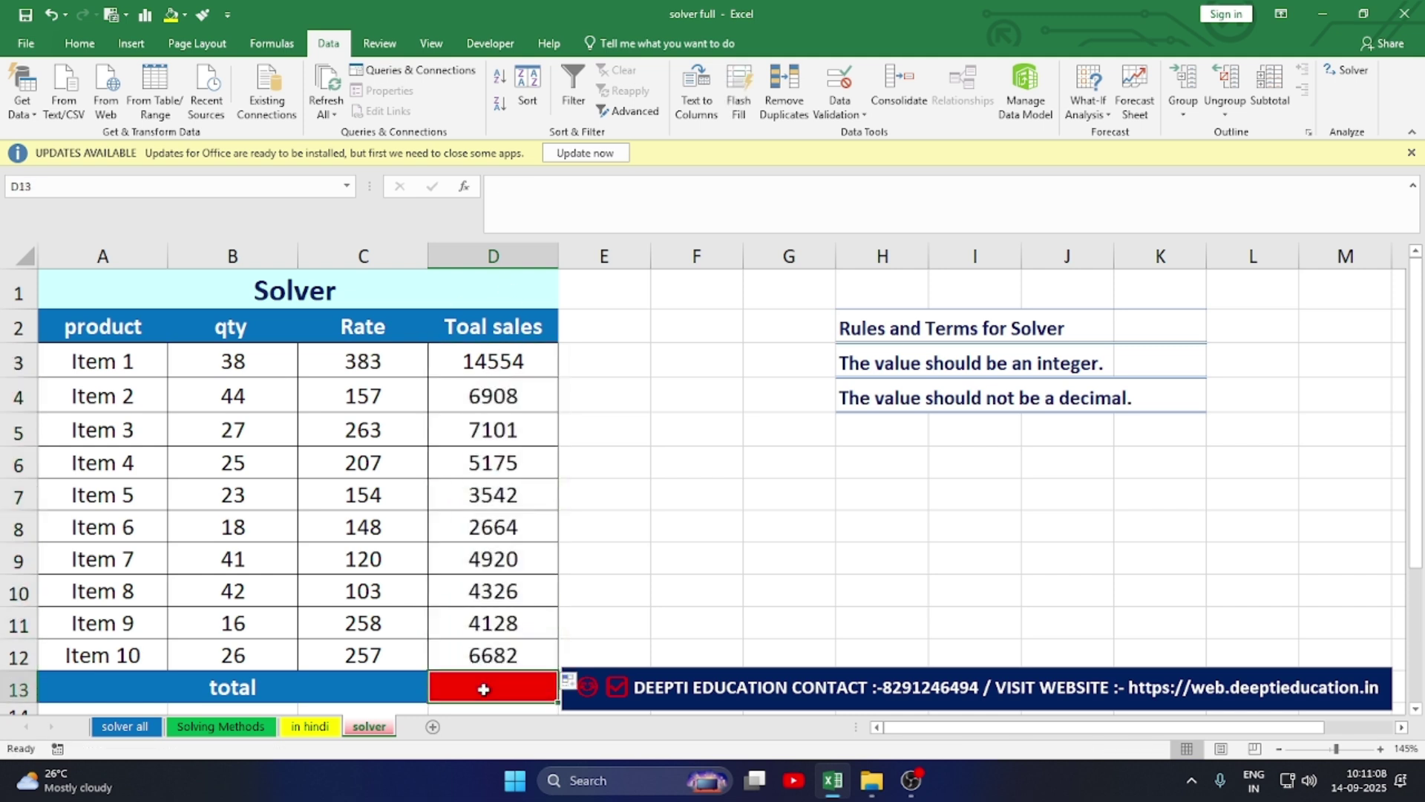
key("alt+equal")
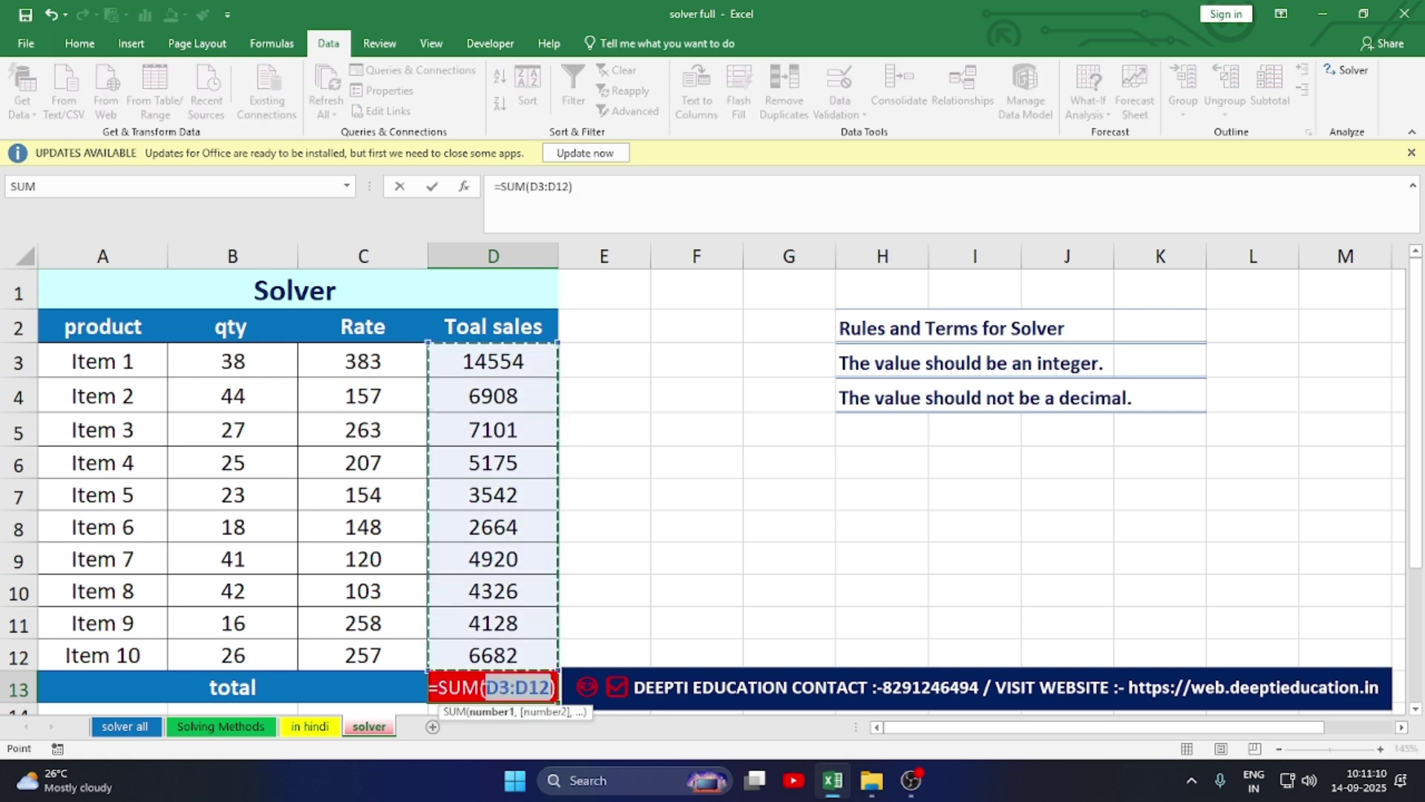
key("Return")
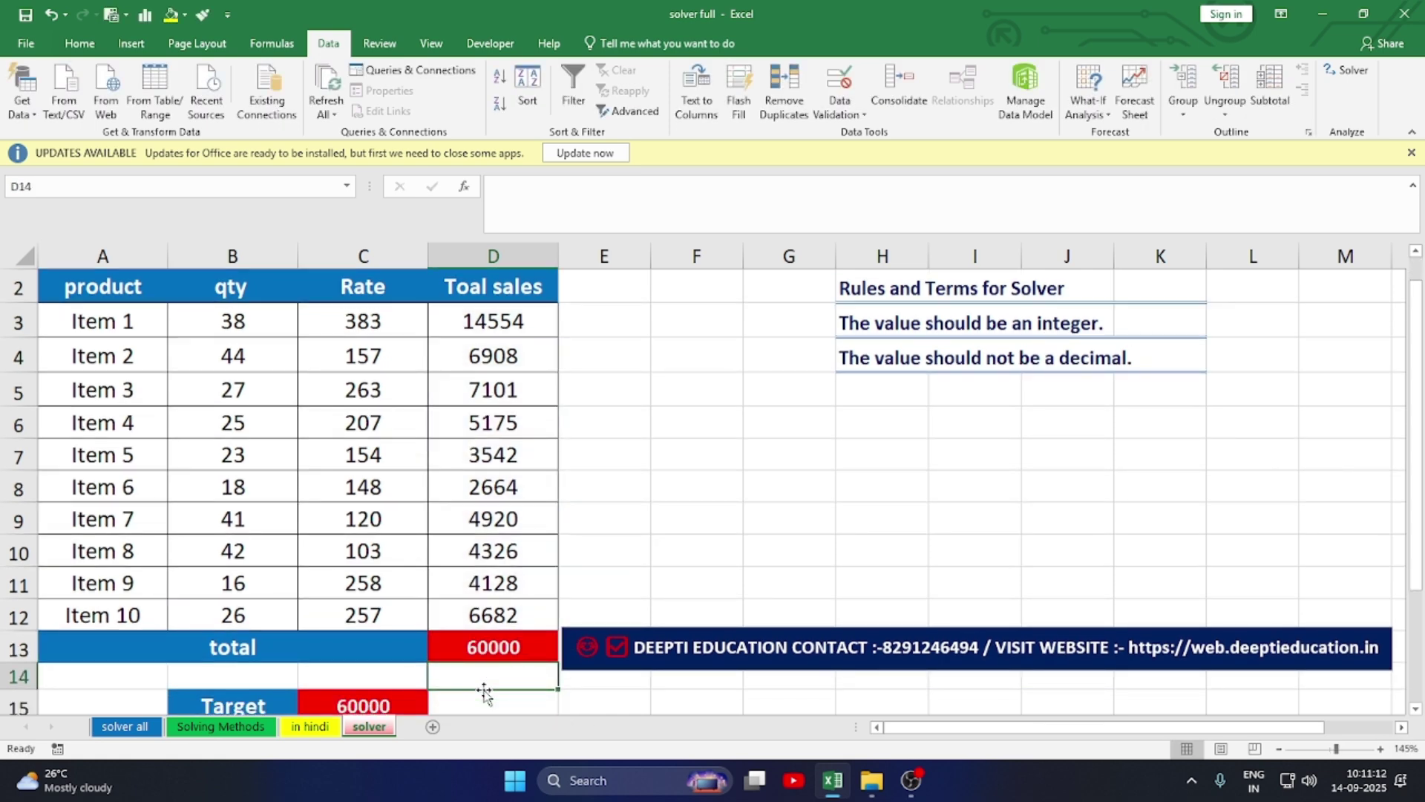
Step: Set the target value in C15 to 70000
left_click(387, 706)
type("7000")
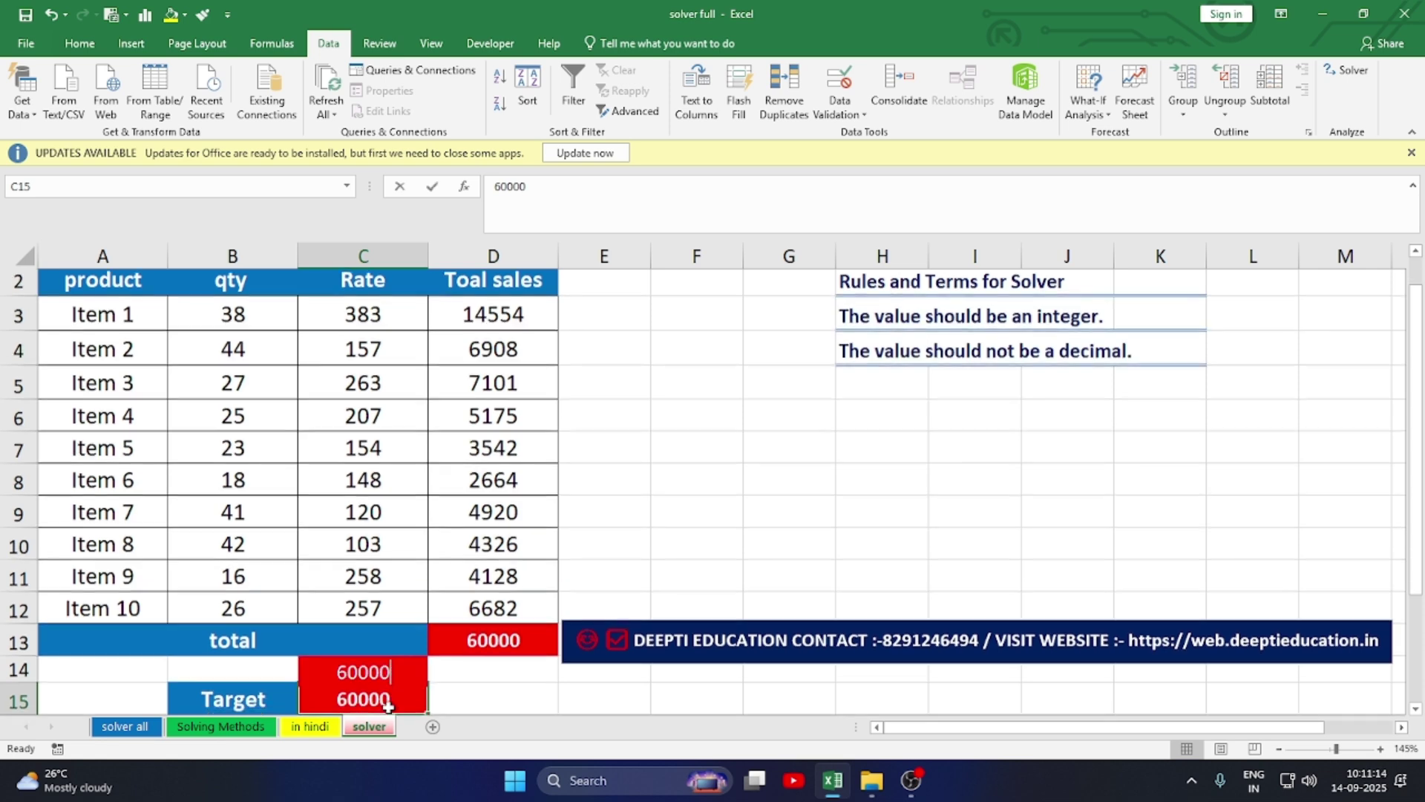
type("0")
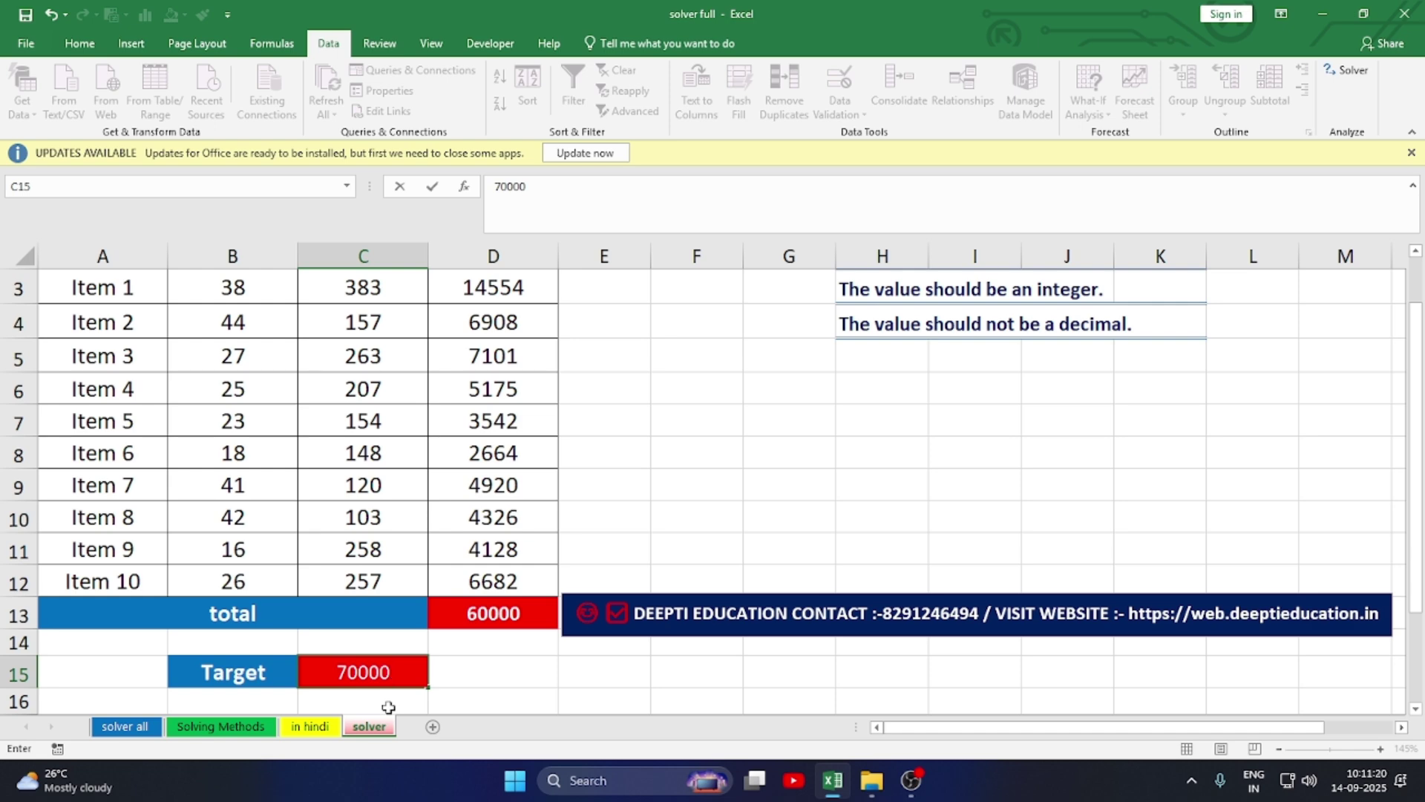
left_click(522, 615)
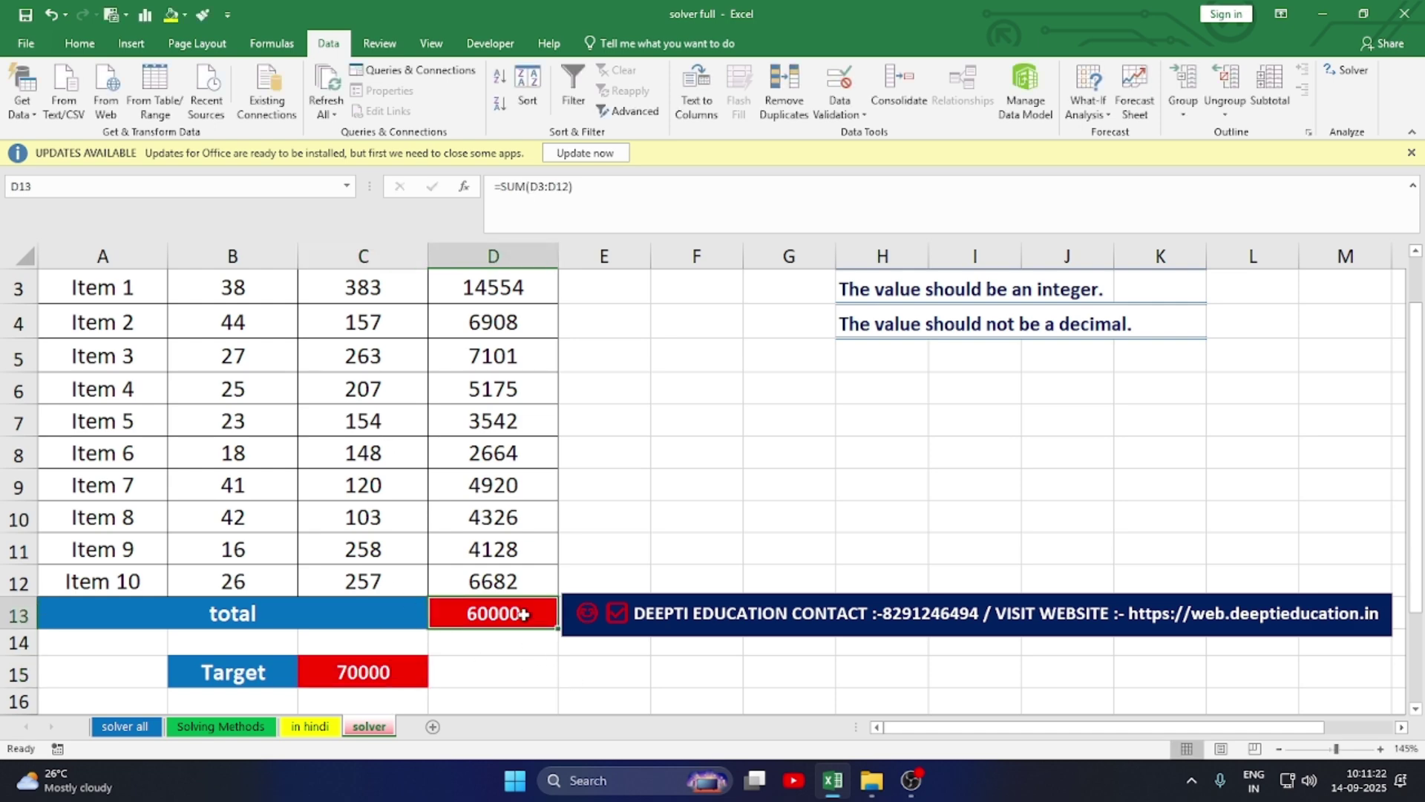
Step: Open Solver and reset all its existing options and cell selections
scroll(522, 615, "up", 1)
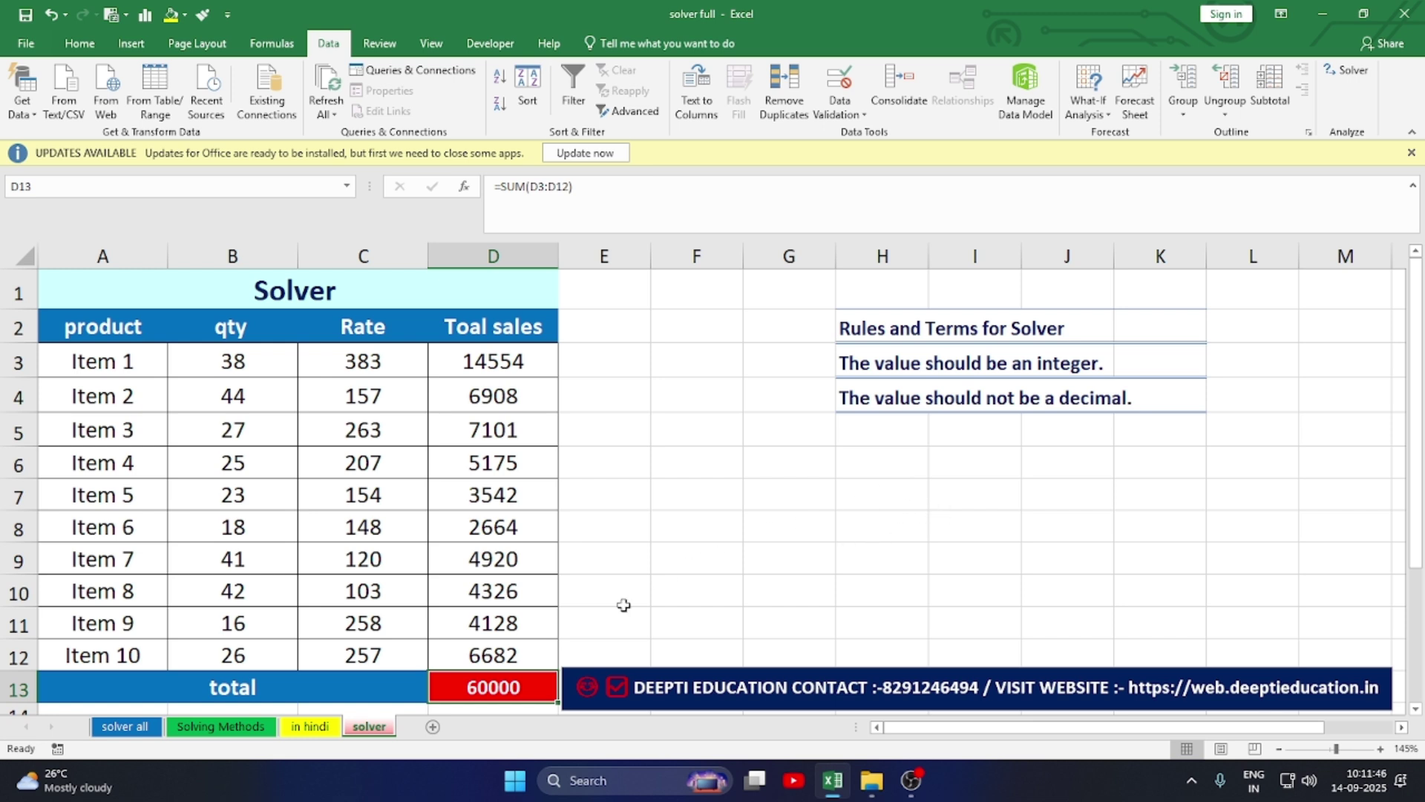
left_click(734, 538)
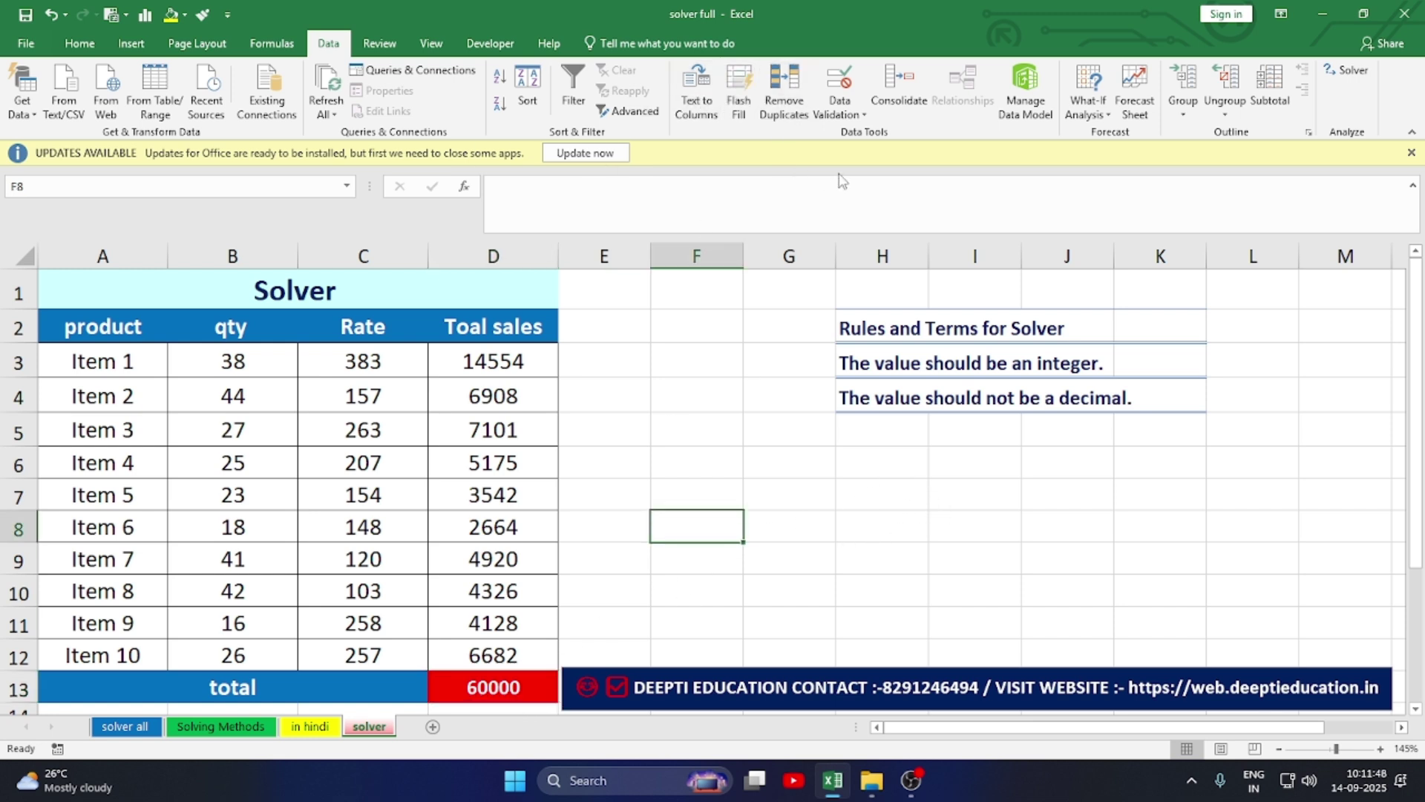
left_click(1357, 72)
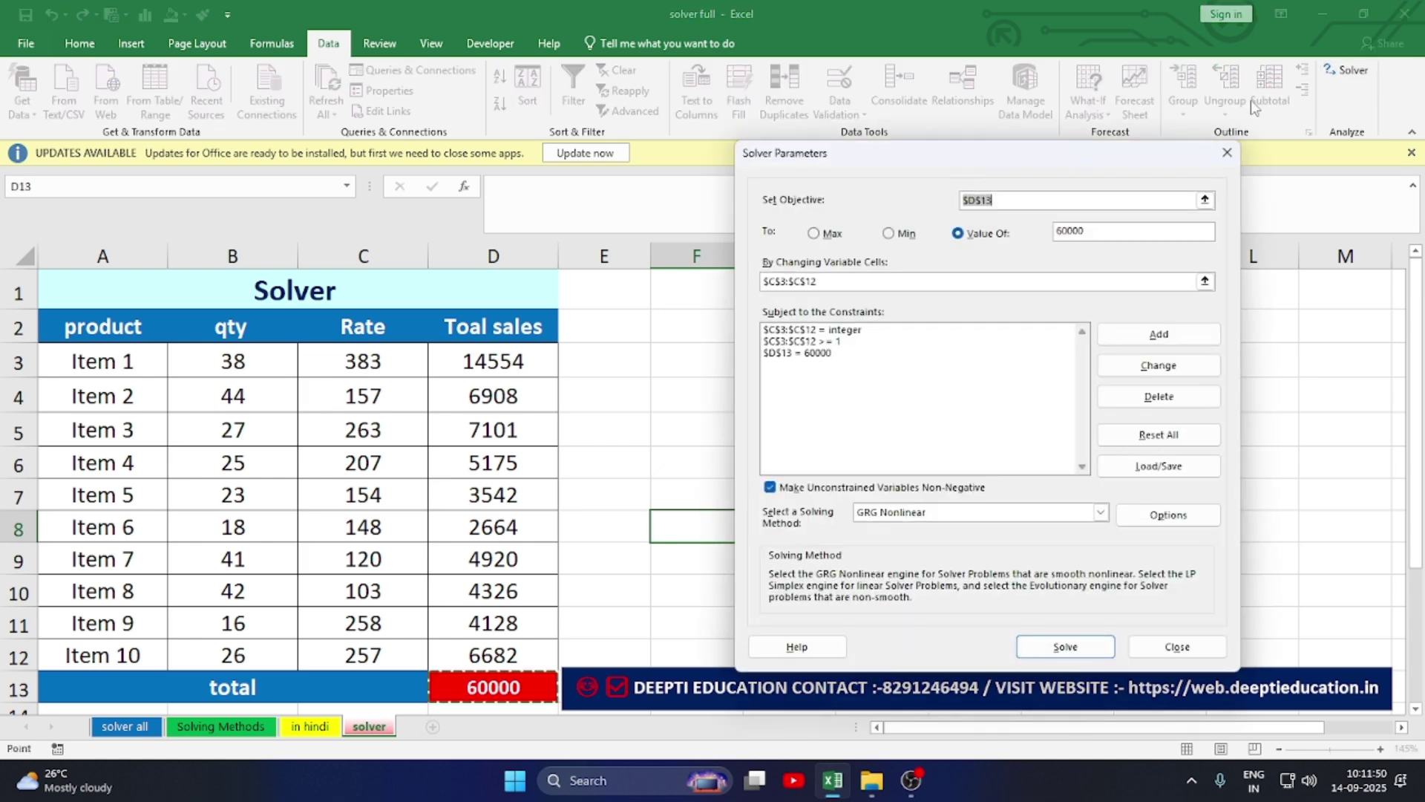
left_click(1153, 443)
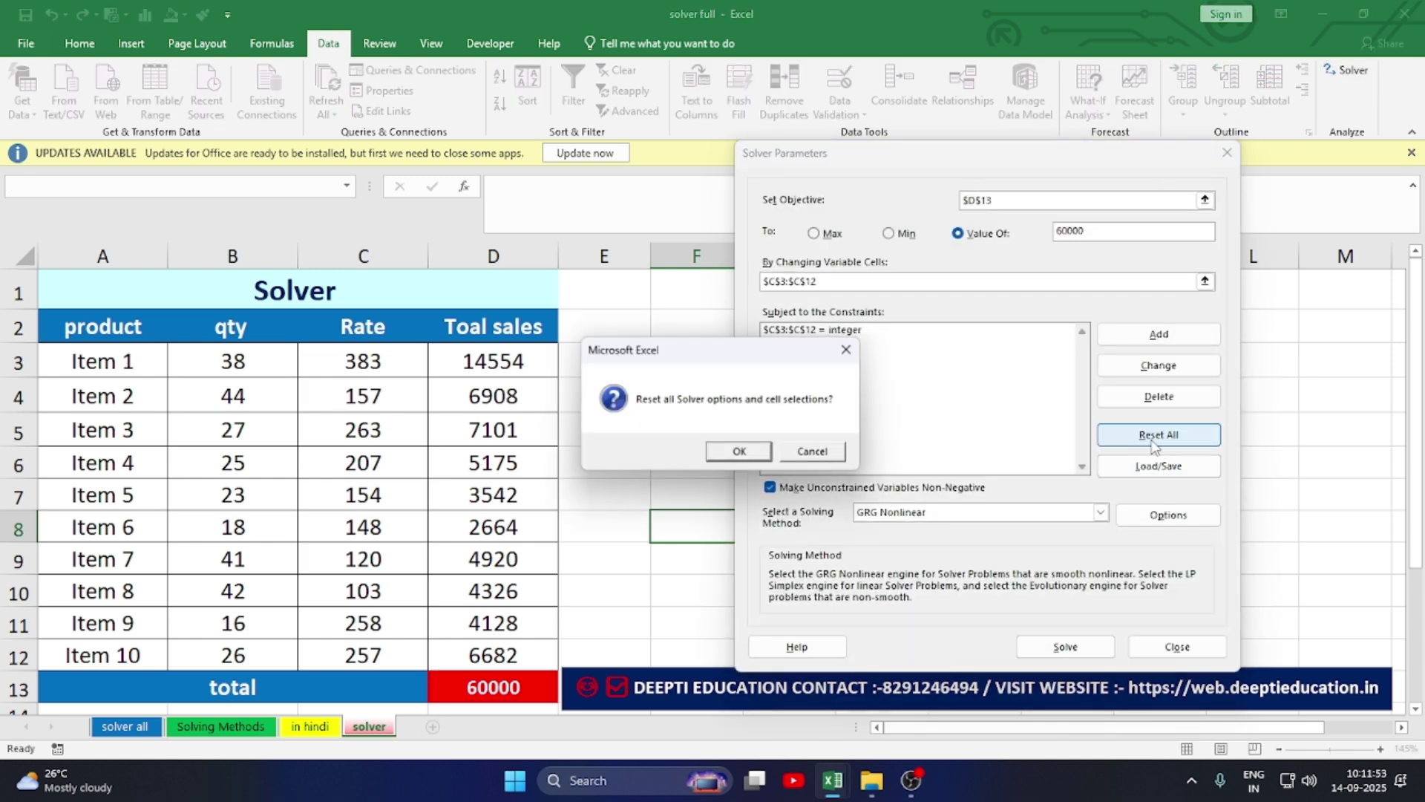
left_click(738, 453)
Step: Set the Solver objective to total cell D13 with a value of 70000, changing the rate cells C3:C12
left_click(490, 685)
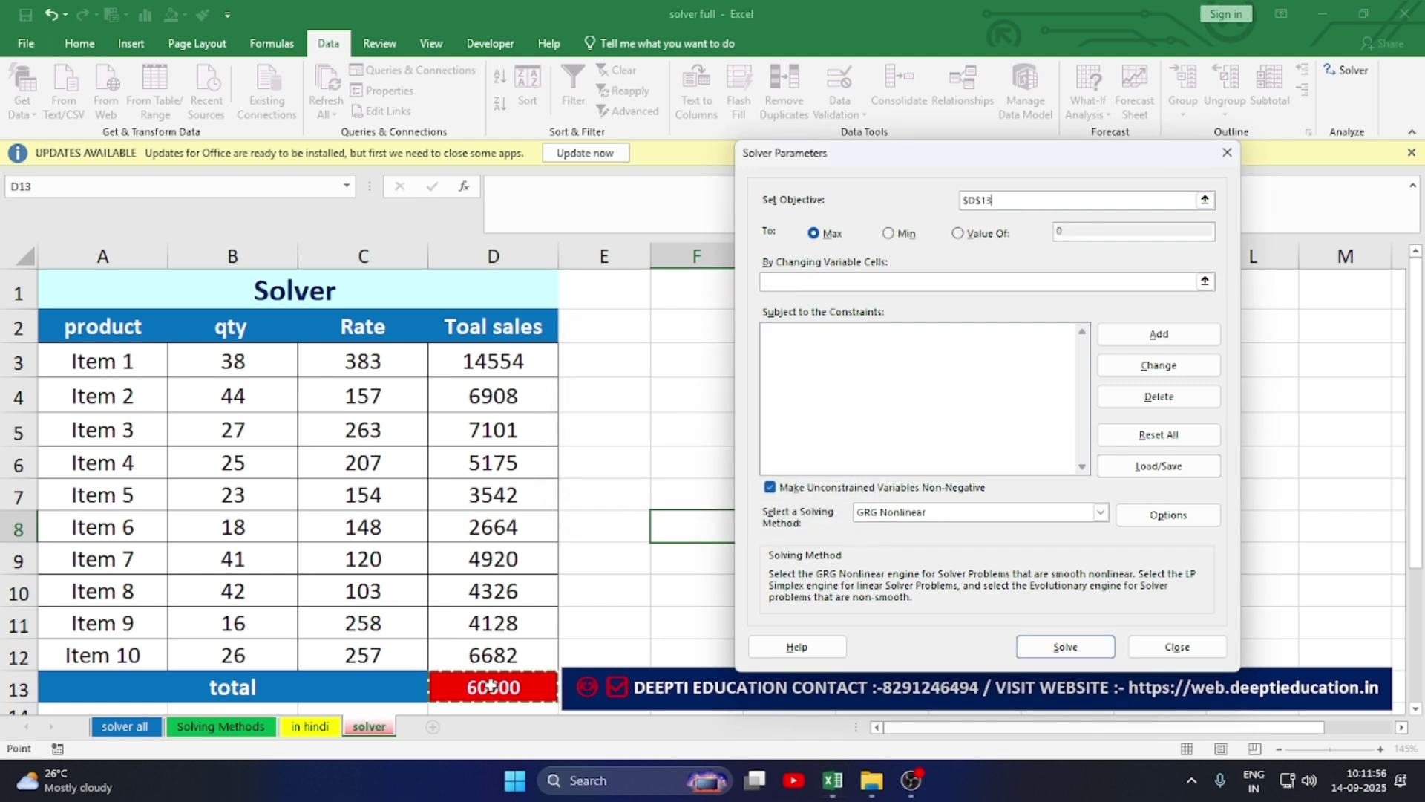
left_click(959, 233)
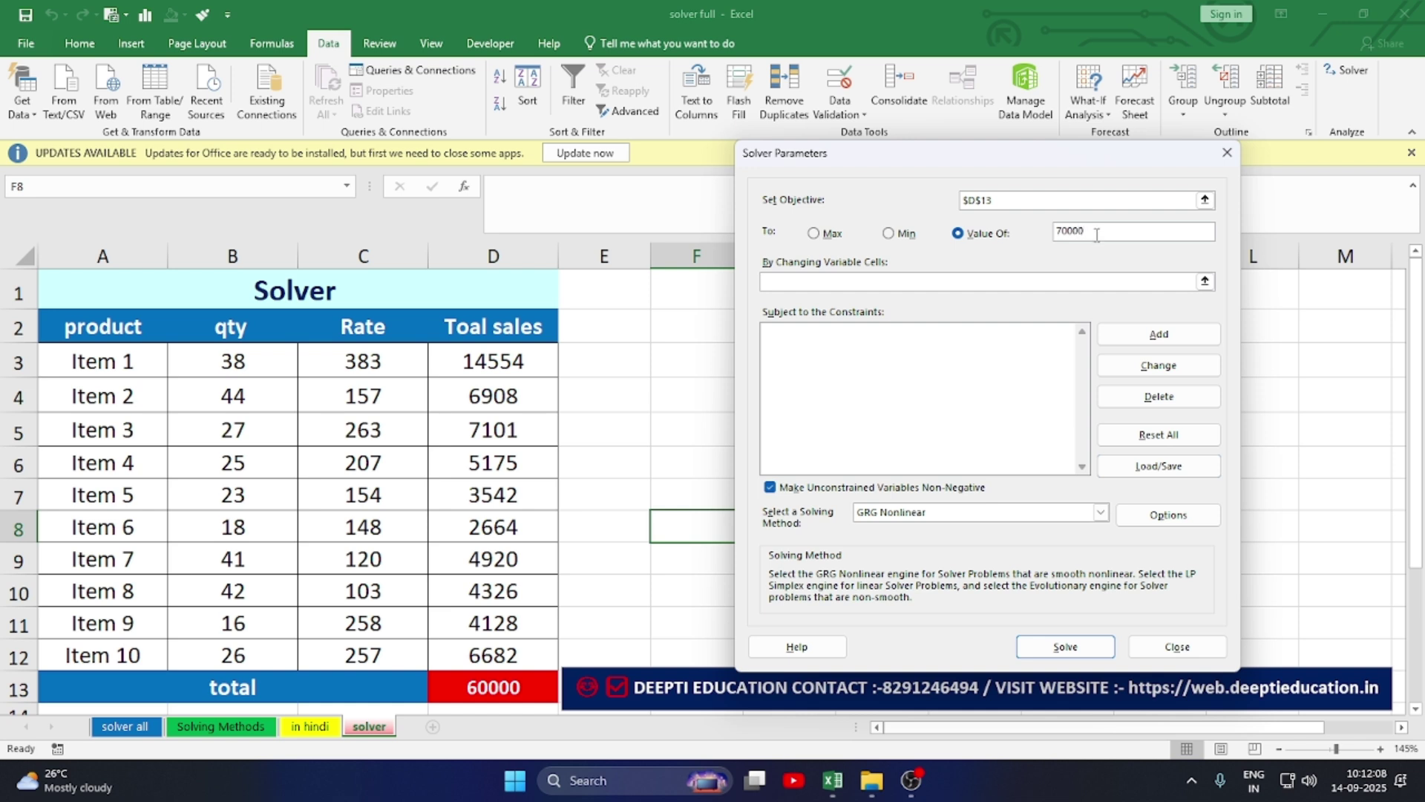
left_click(808, 281)
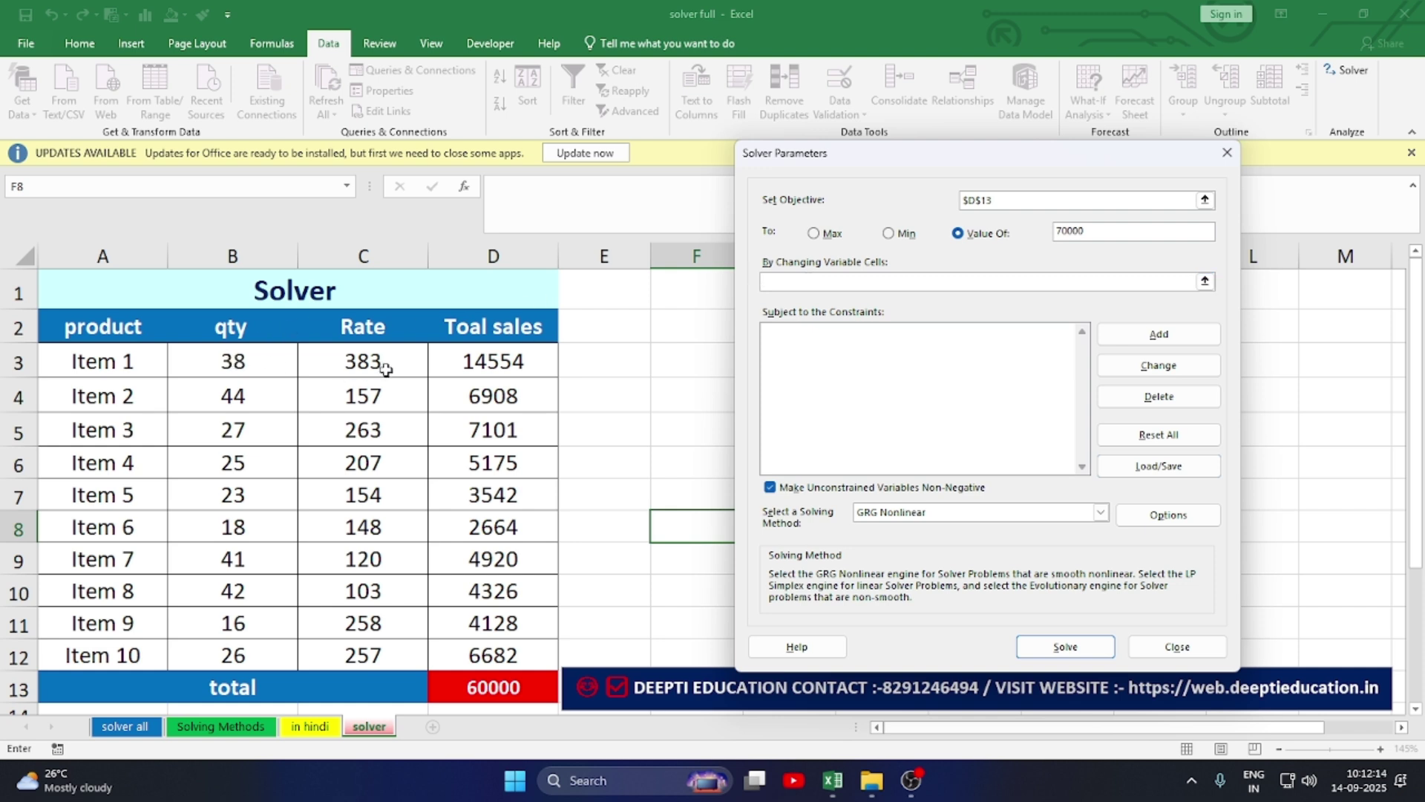
left_click_drag(346, 358, 355, 642)
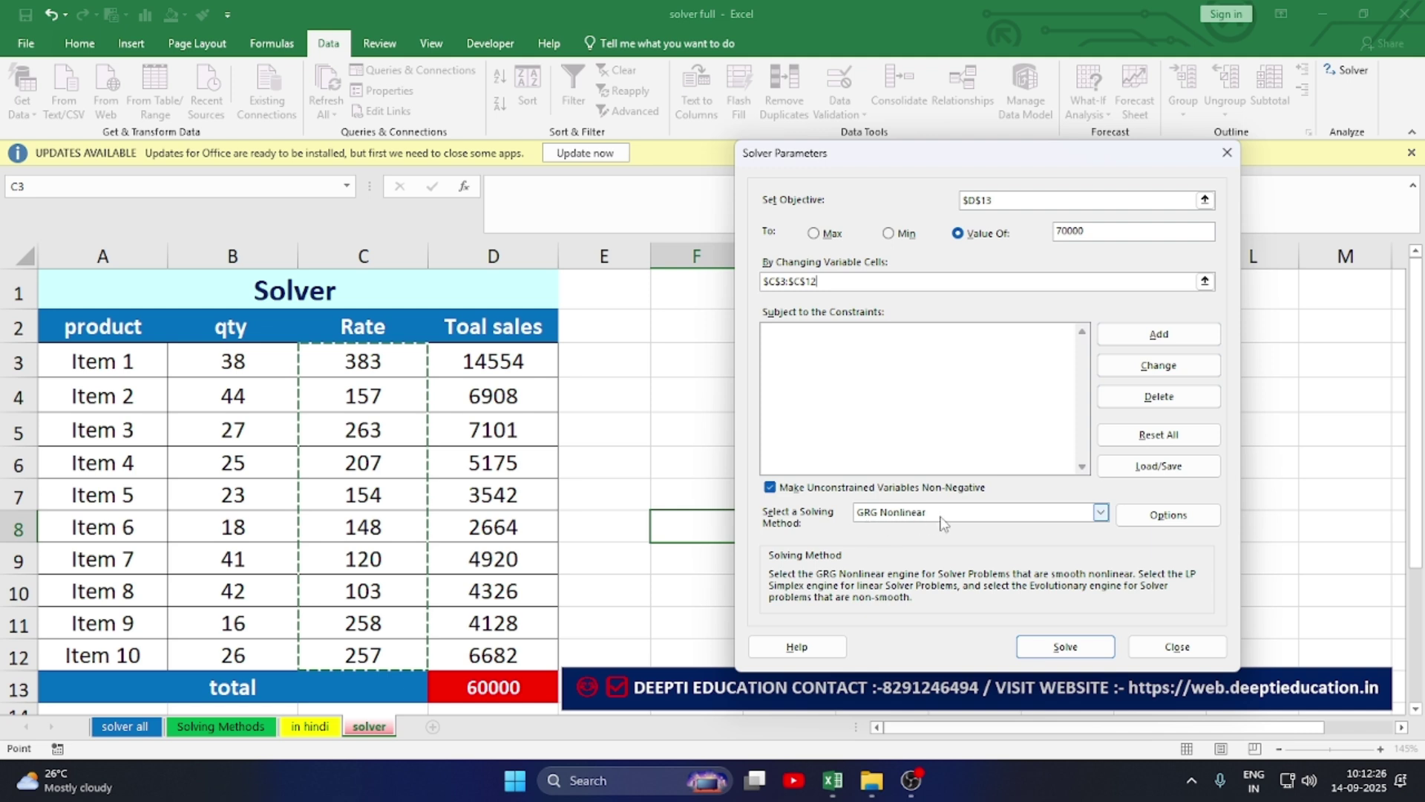
Step: Choose Simplex LP as the solving method
left_click(1099, 514)
left_click(883, 540)
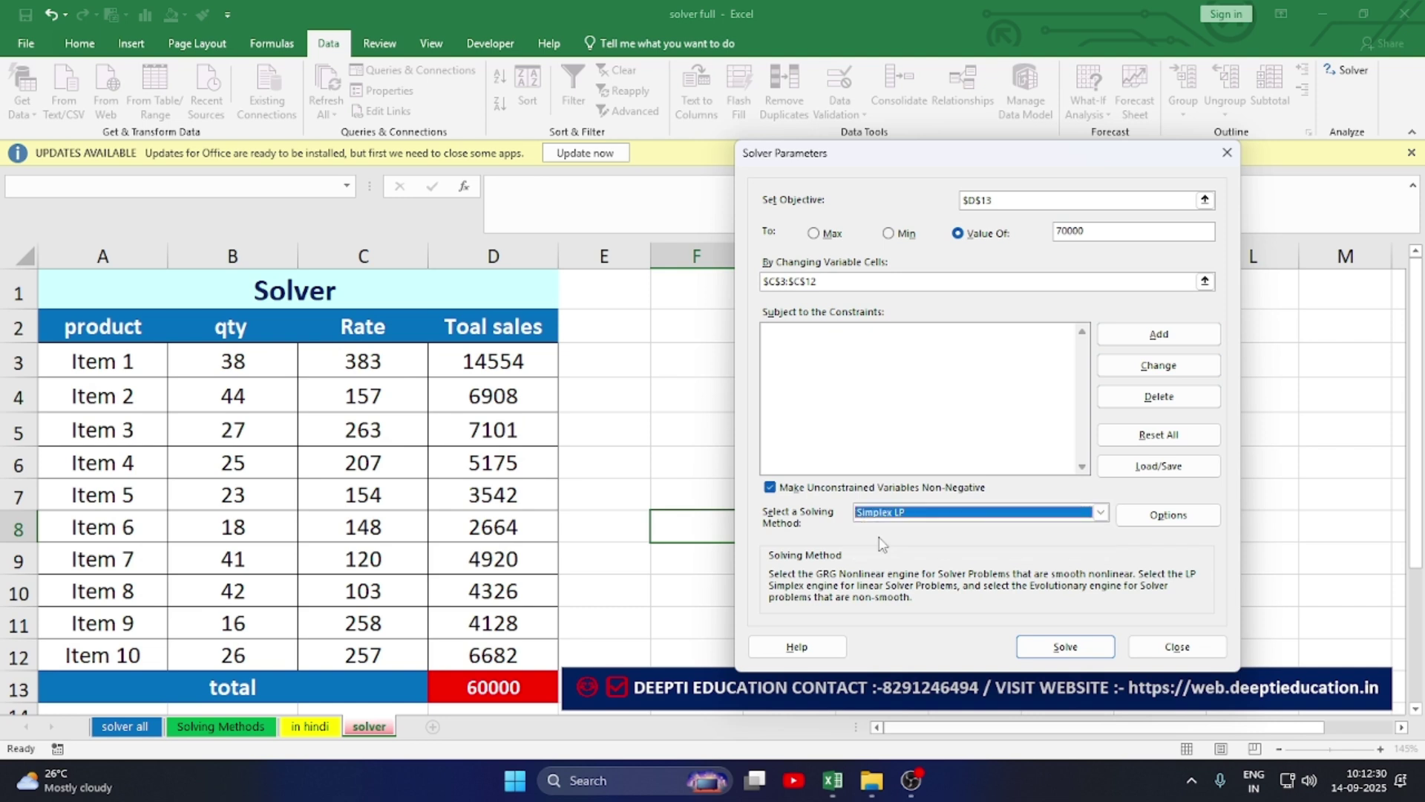
Step: Add a Solver constraint requiring the rate cells C3:C12 to be greater than or equal to 1
left_click(1154, 335)
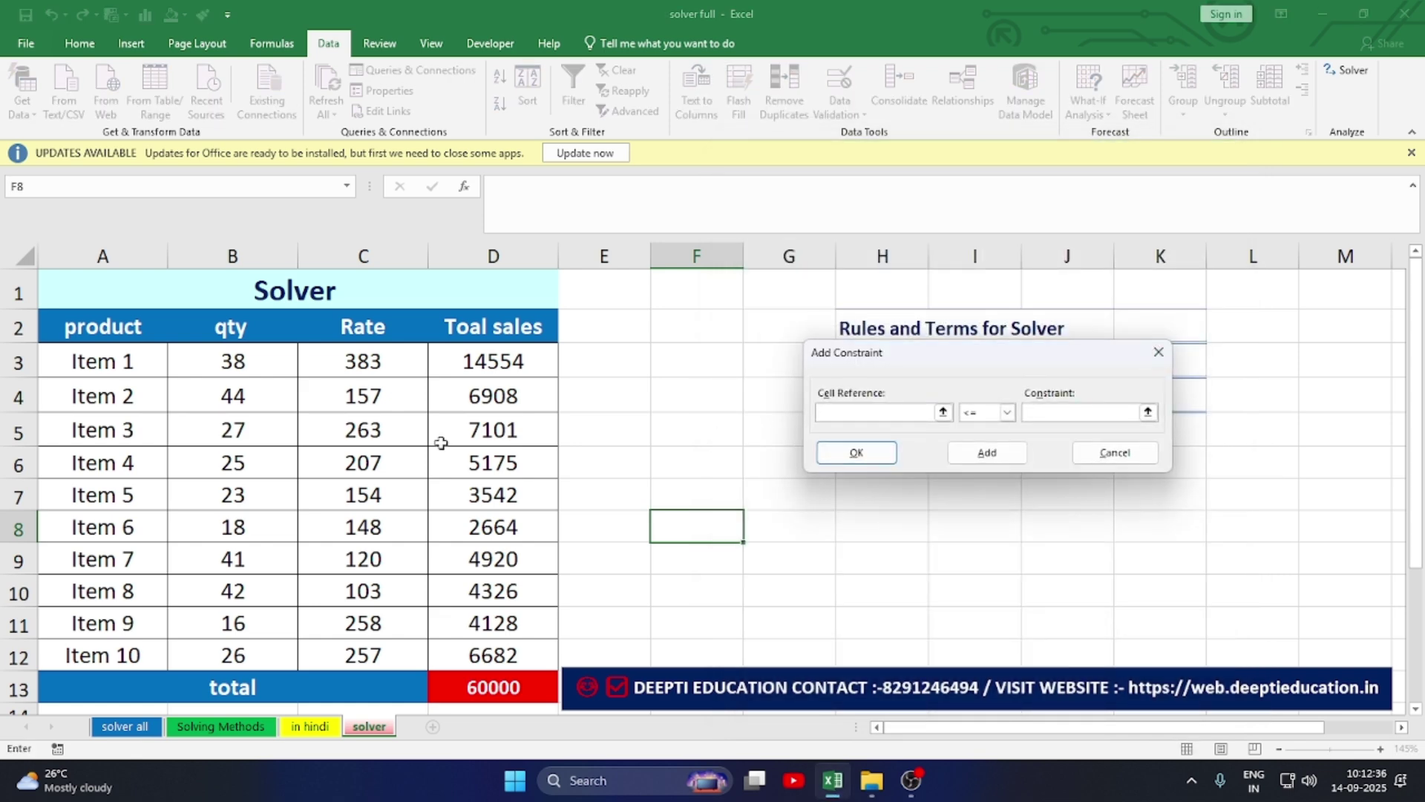
left_click_drag(371, 363, 373, 645)
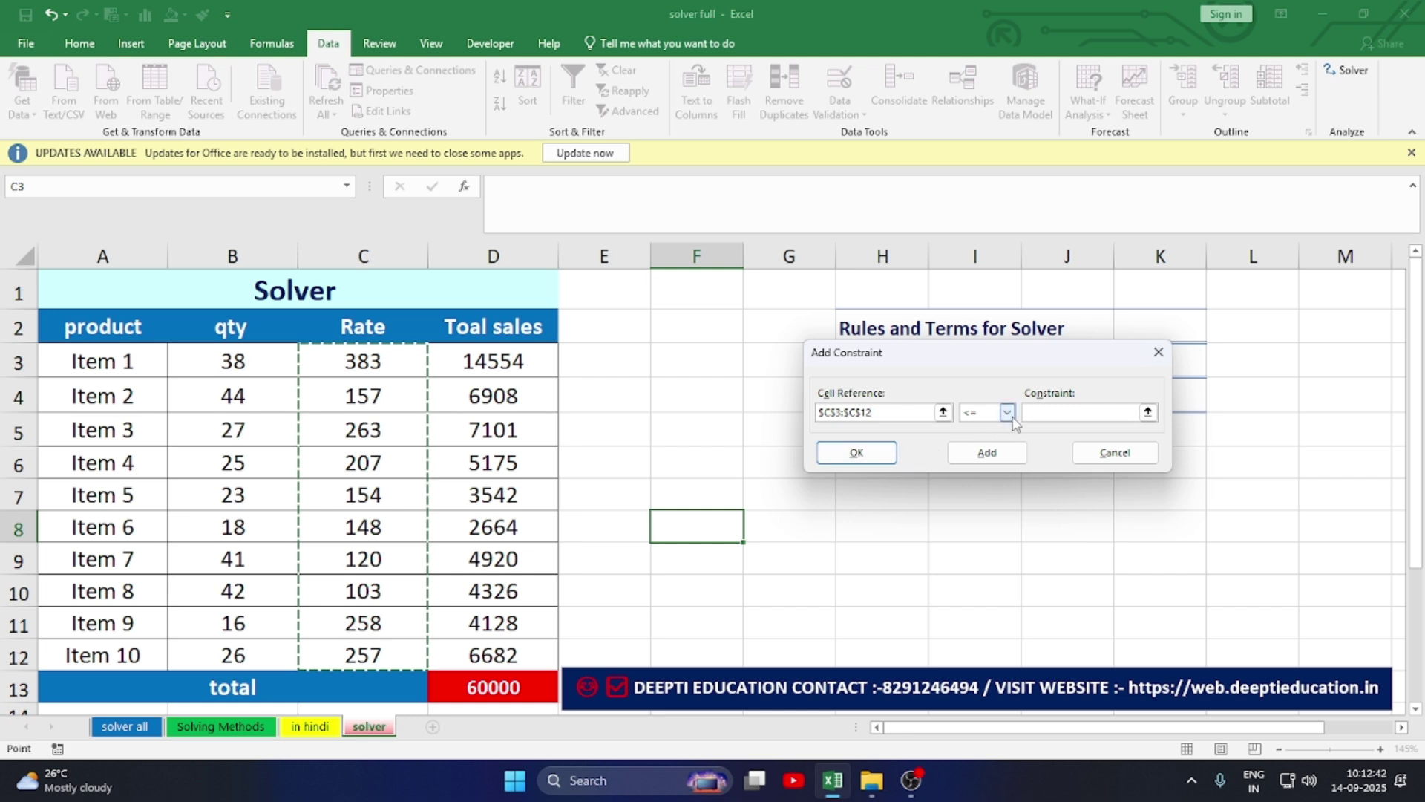
left_click(1007, 413)
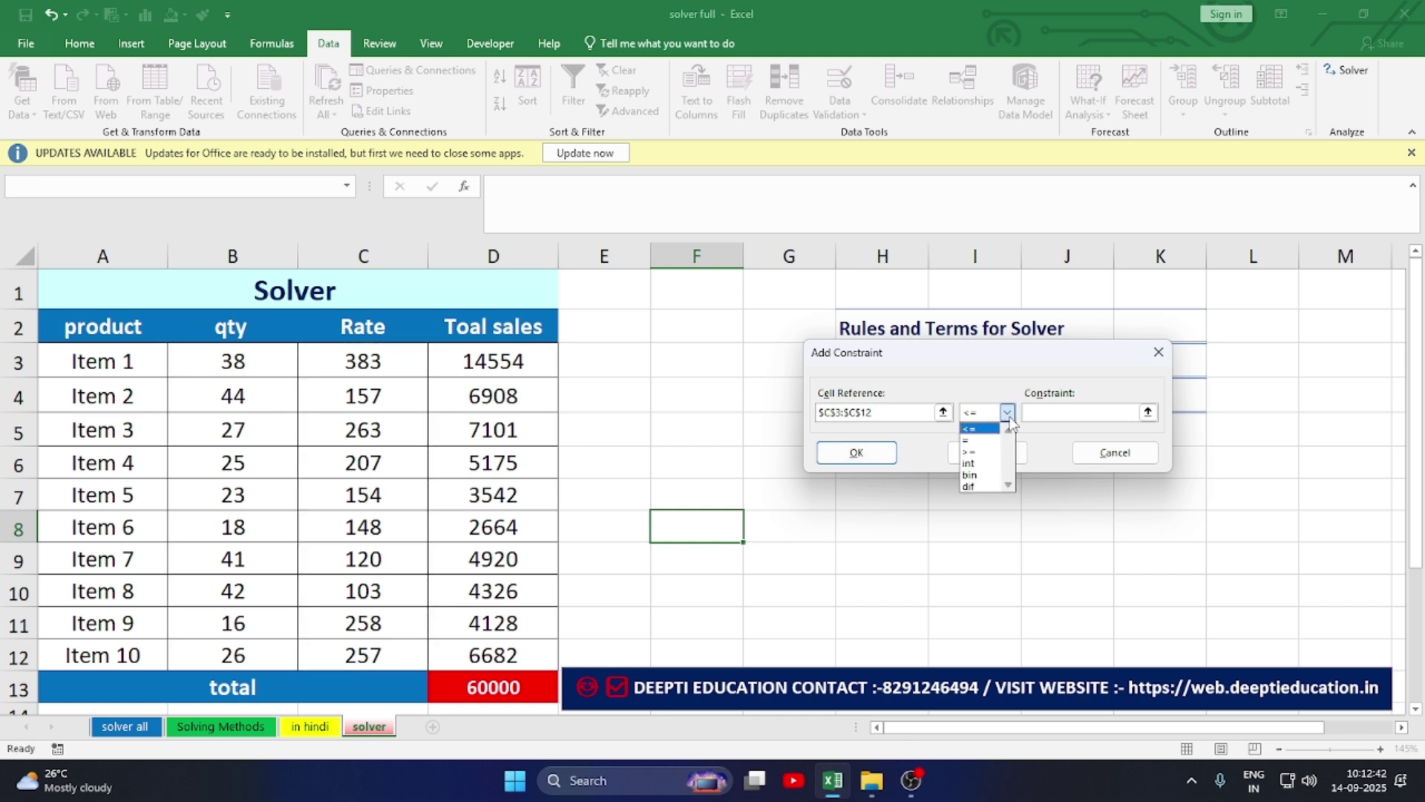
left_click(982, 452)
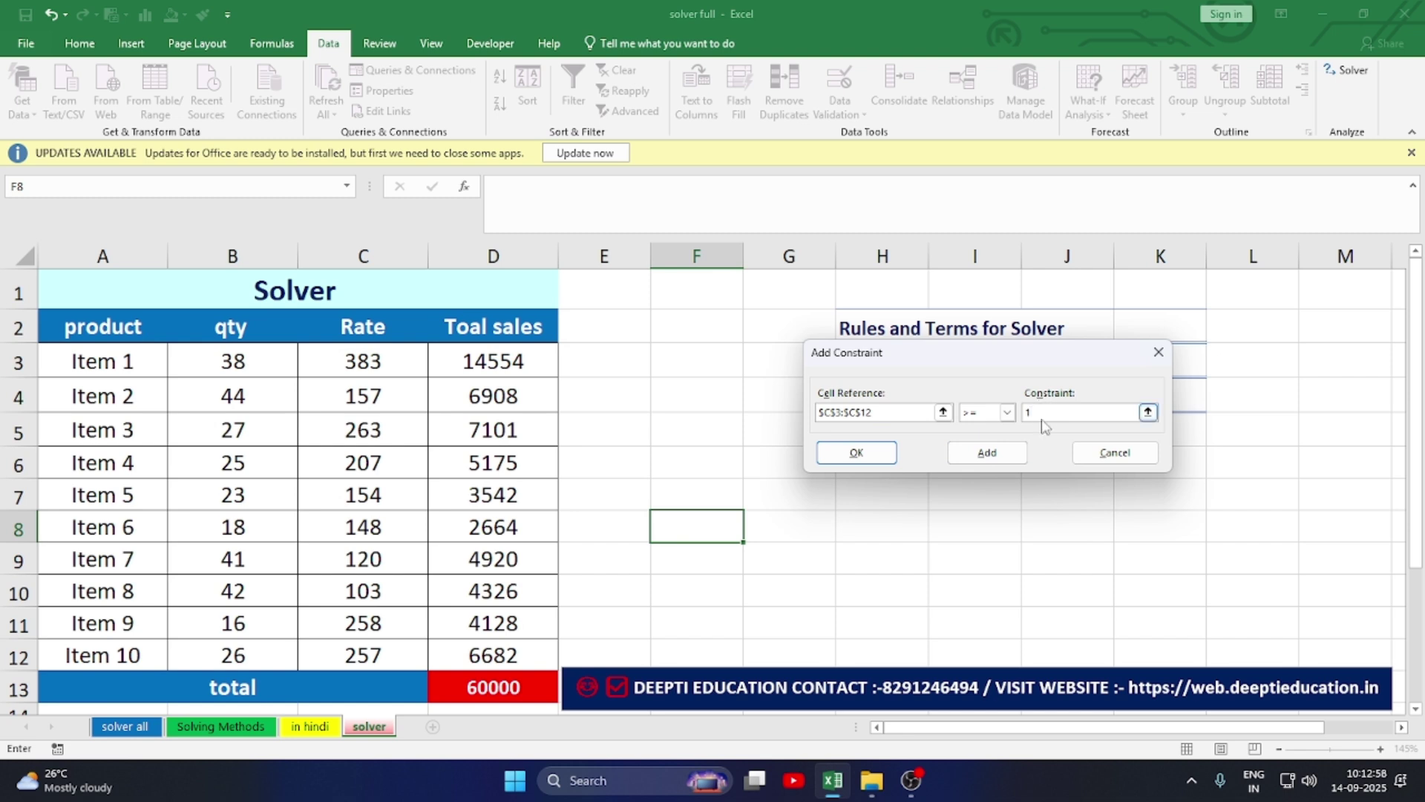
left_click(999, 455)
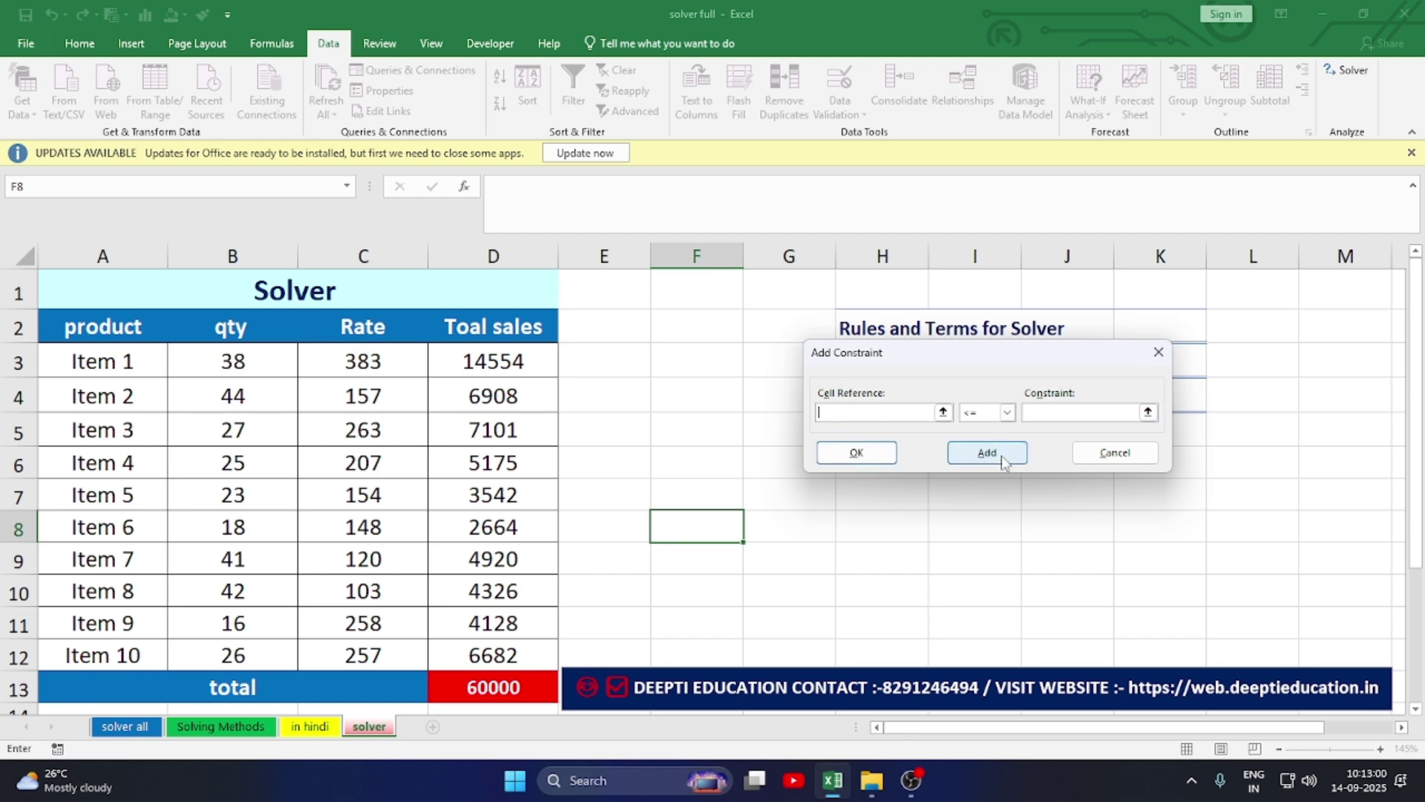
Step: Add a constraint restricting the rate cells C3:C12 to integers
left_click_drag(369, 359, 382, 655)
left_click(1007, 414)
left_click(979, 465)
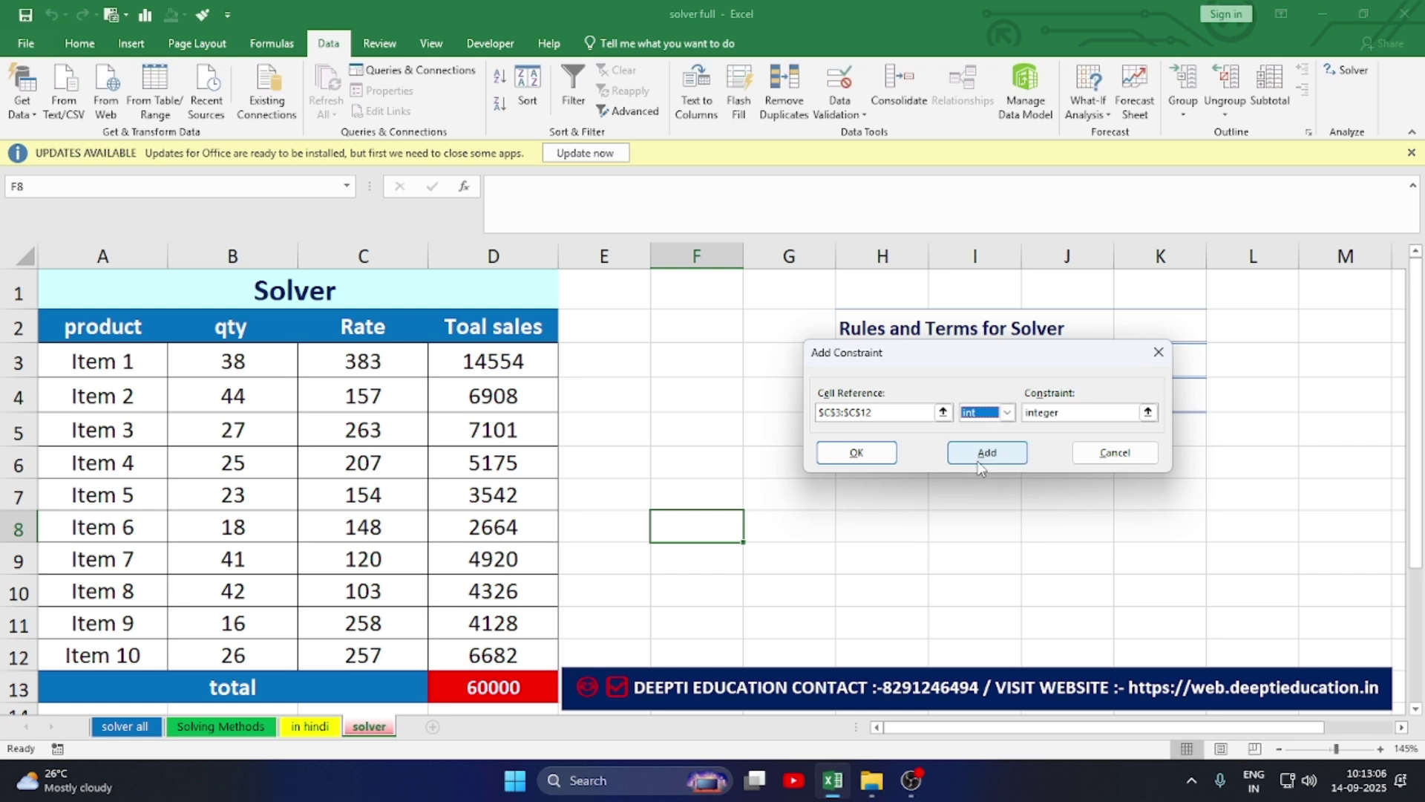
left_click(981, 462)
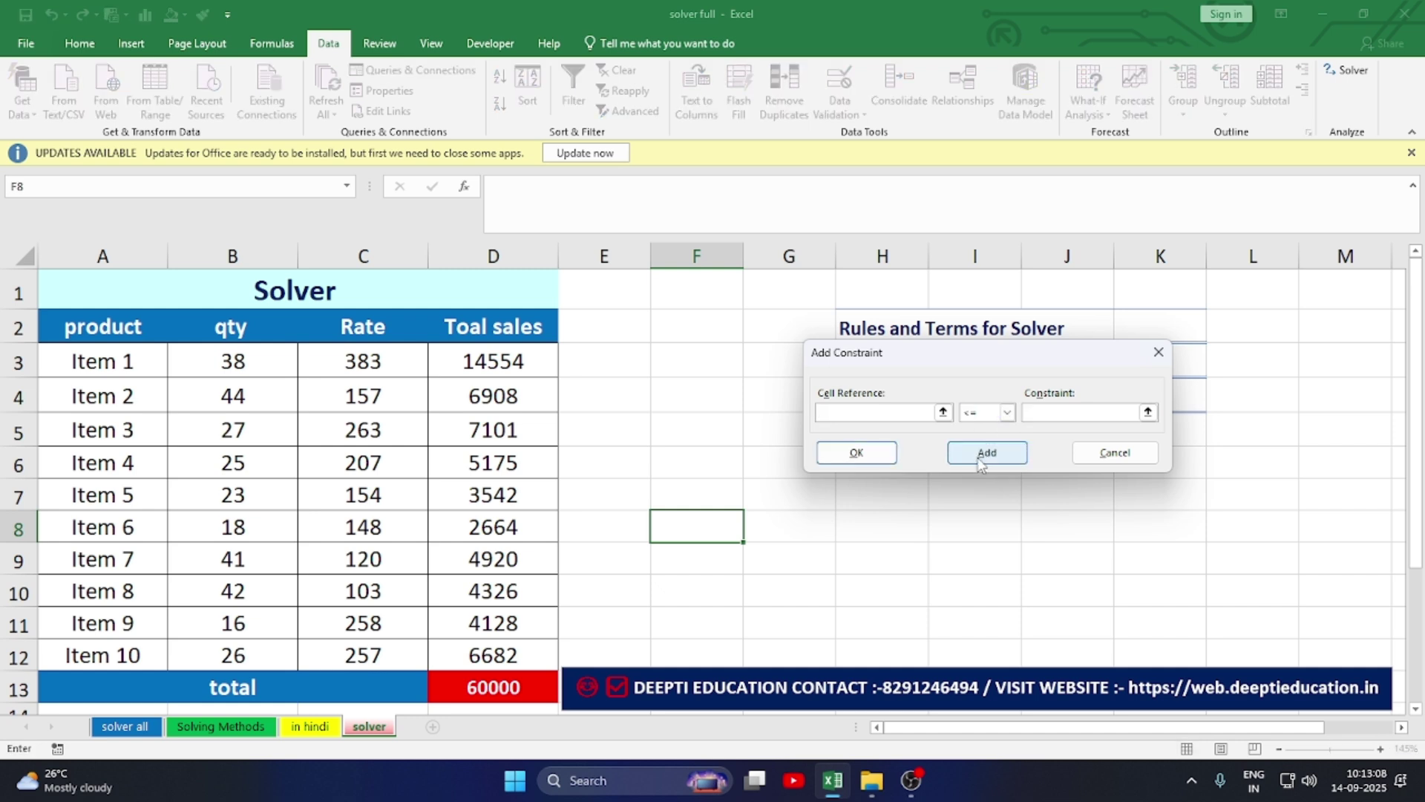
Step: Add a constraint making total cell D13 equal 70000 and return to the Solver parameters
left_click(494, 691)
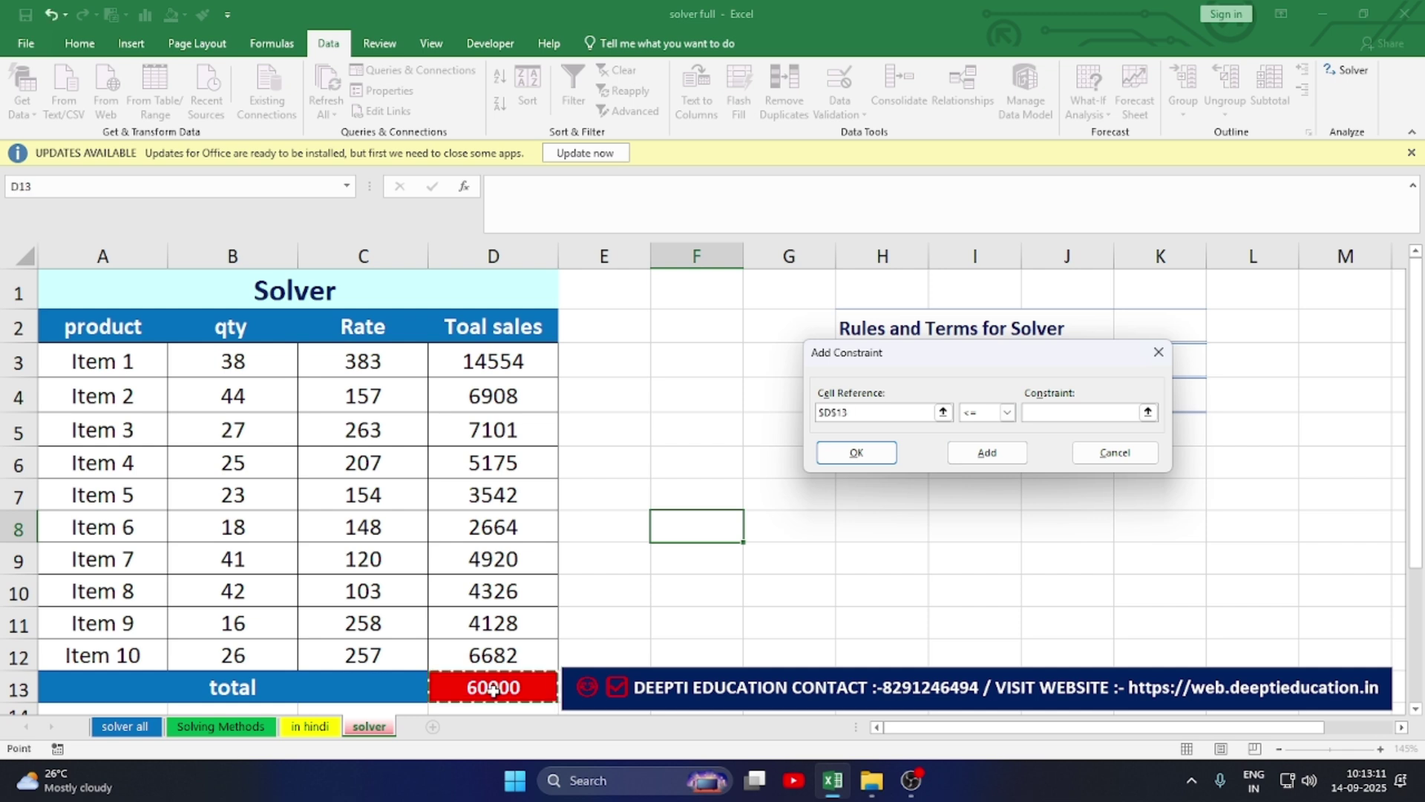
left_click(1007, 412)
left_click(984, 442)
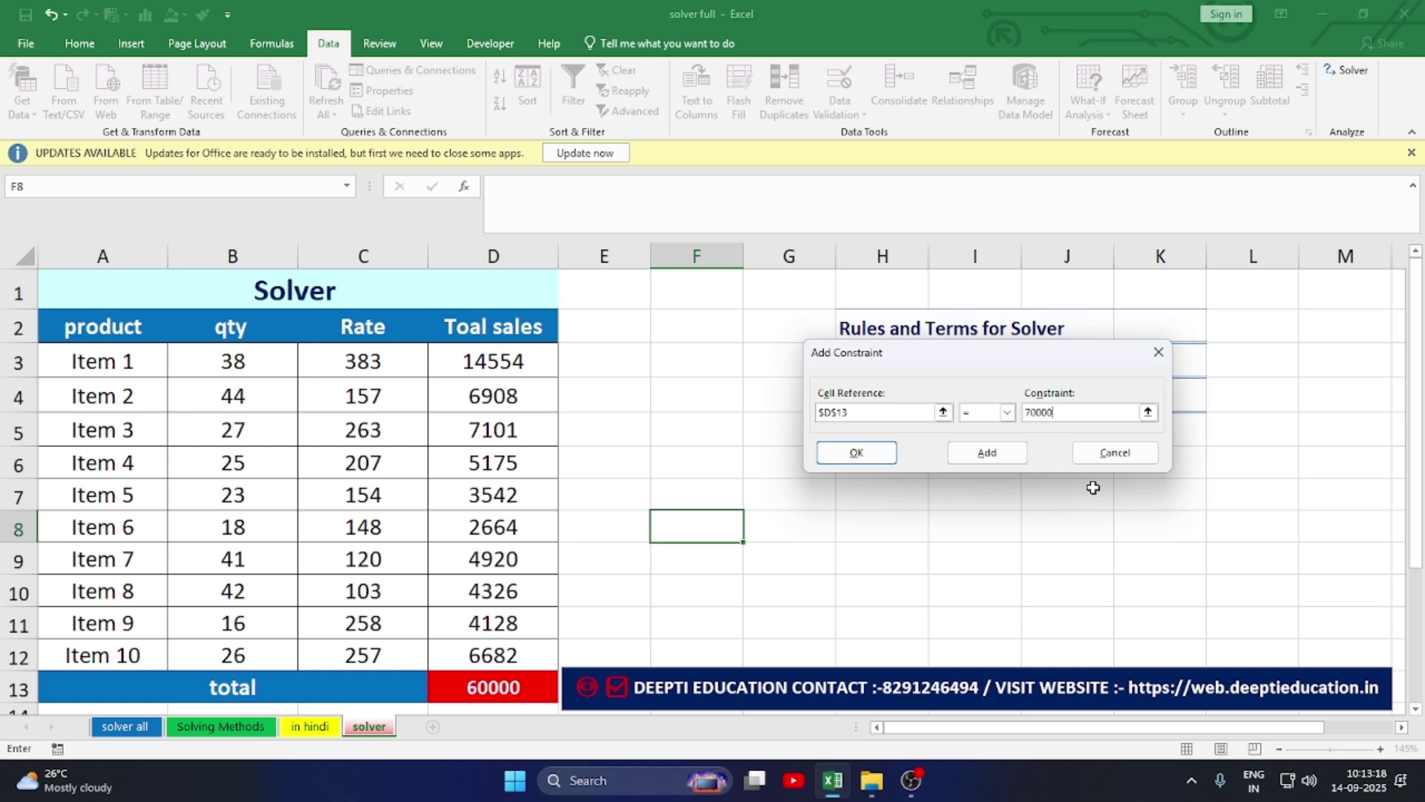
left_click(988, 460)
left_click(1159, 352)
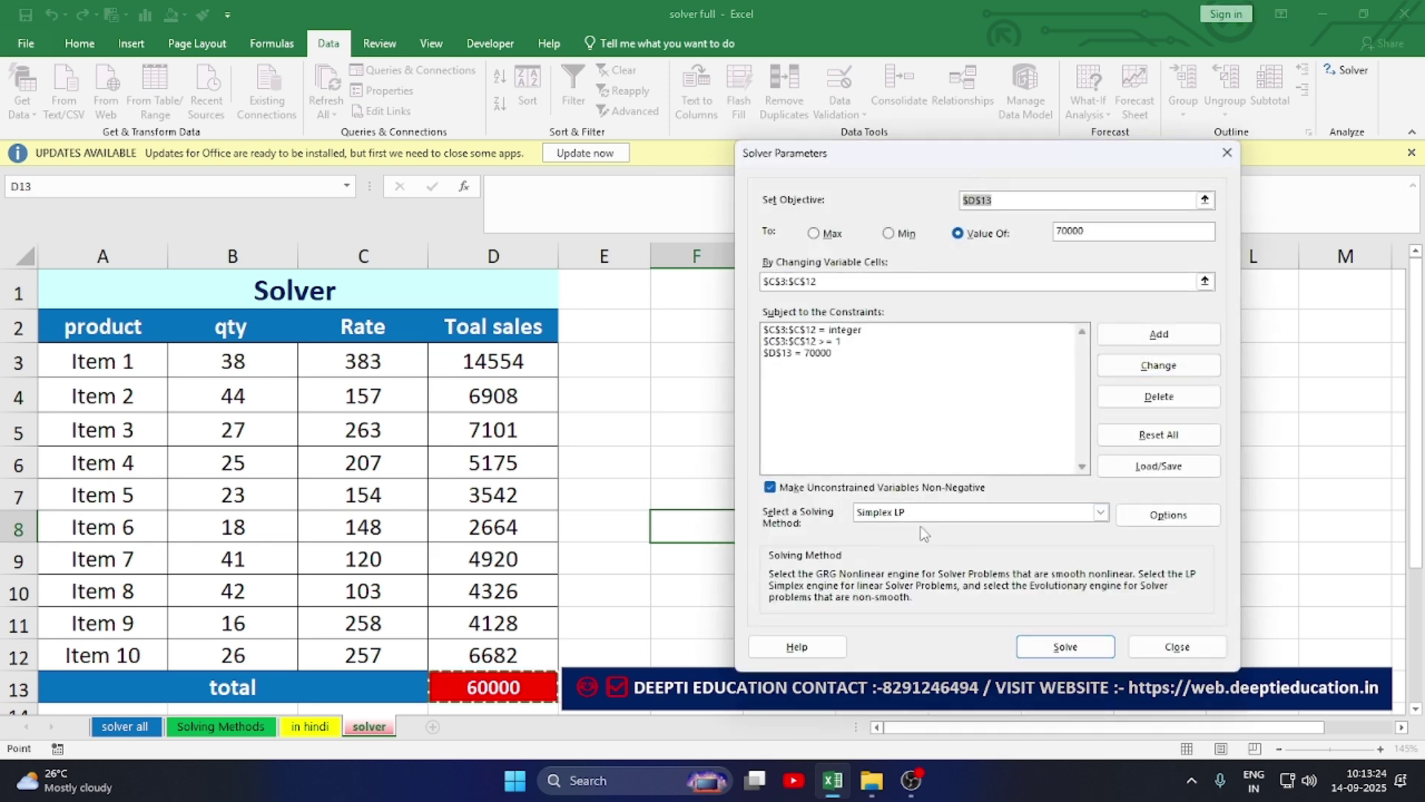
Step: Run Solver, keep its solution, and compare the total with the target in C15
left_click(1046, 653)
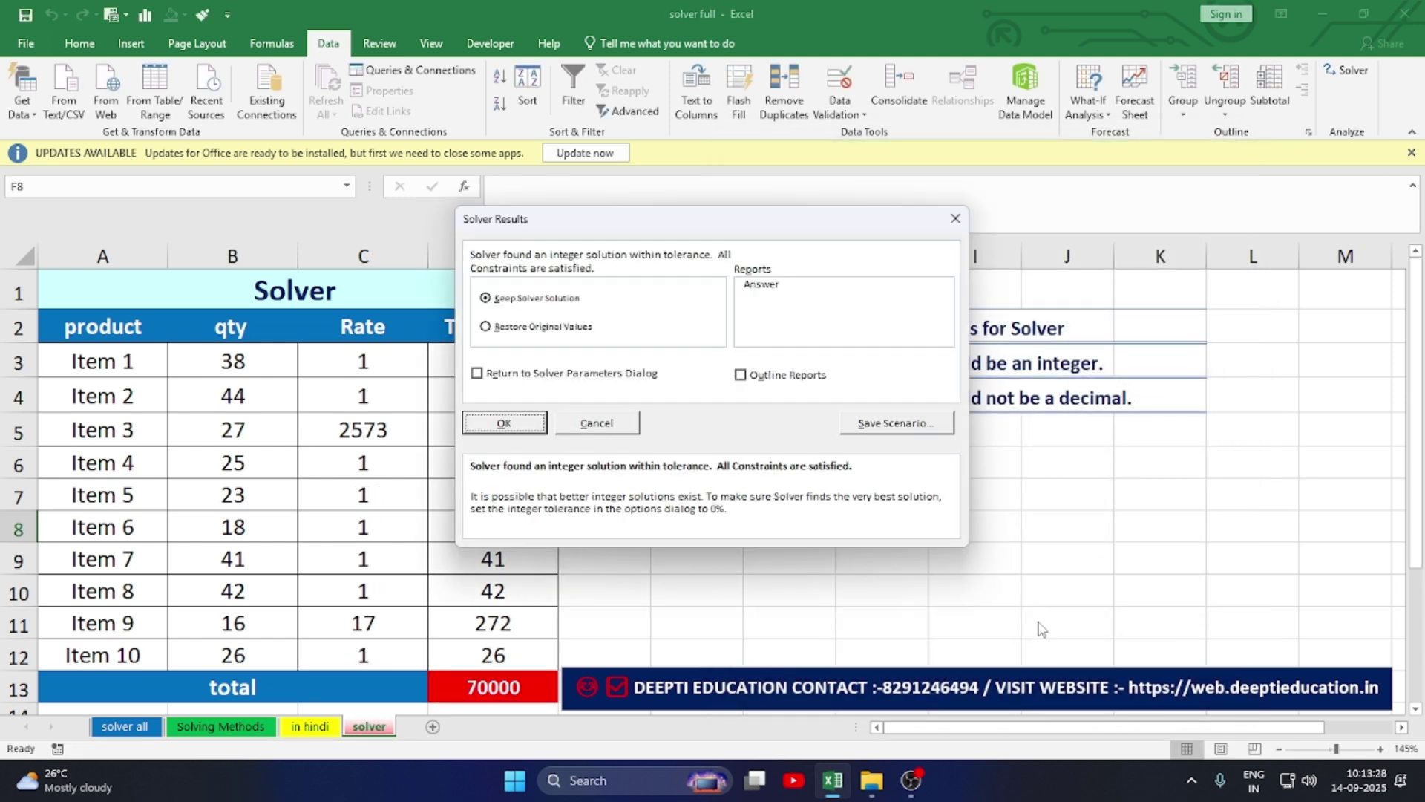
left_click(532, 420)
scroll(464, 445, "down", 3)
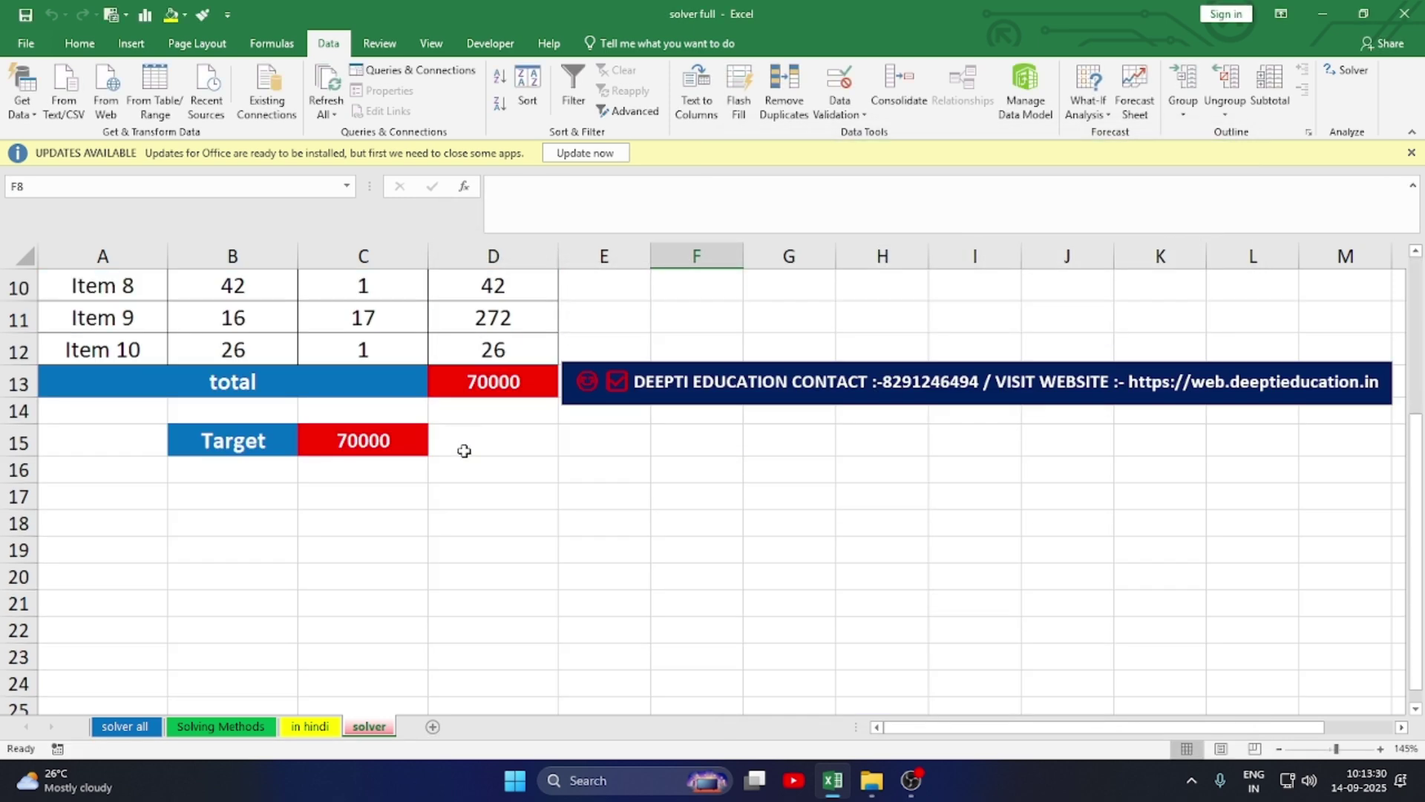
scroll(477, 457, "up", 3)
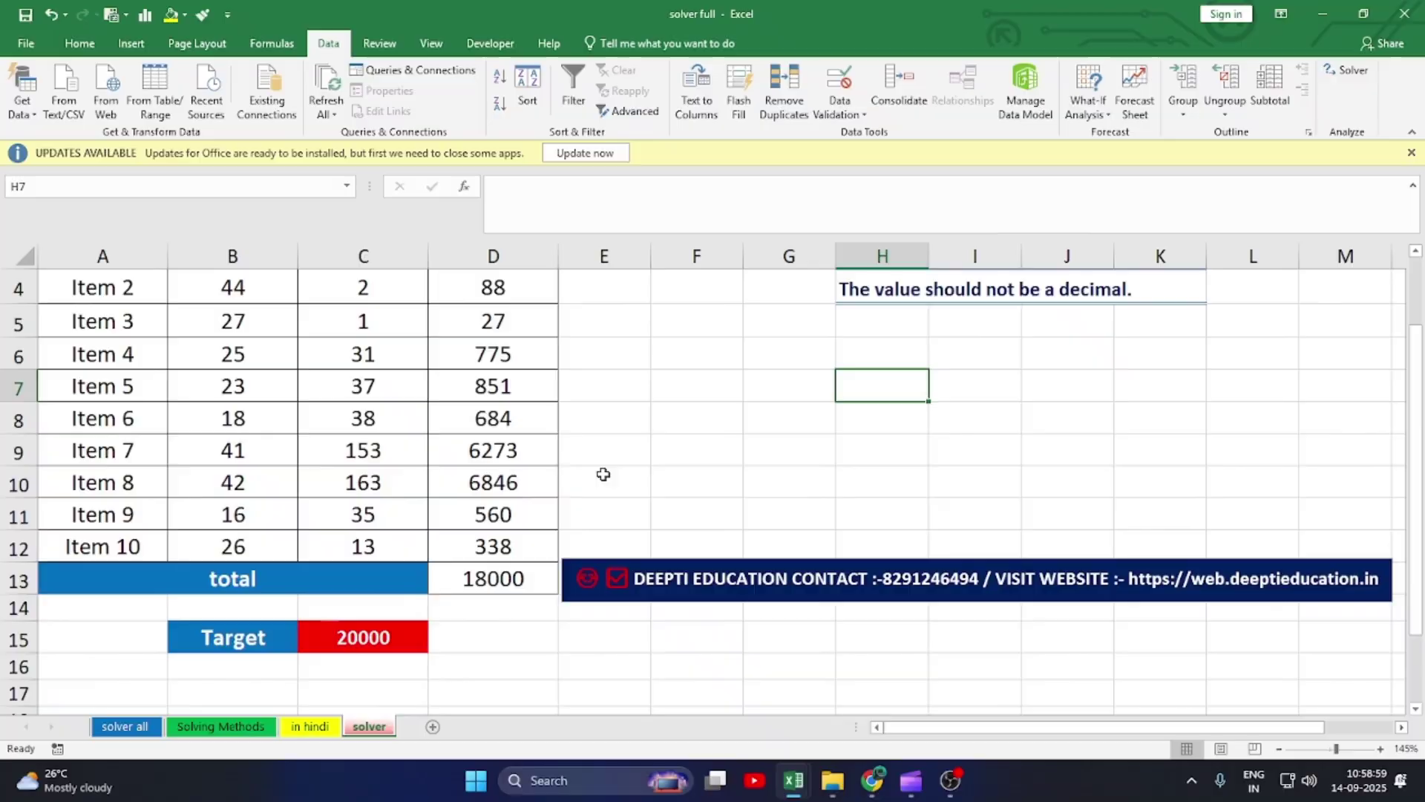
Step: Examine the product rates, the total formula in D13 and the target in C15
scroll(601, 474, "up", 1)
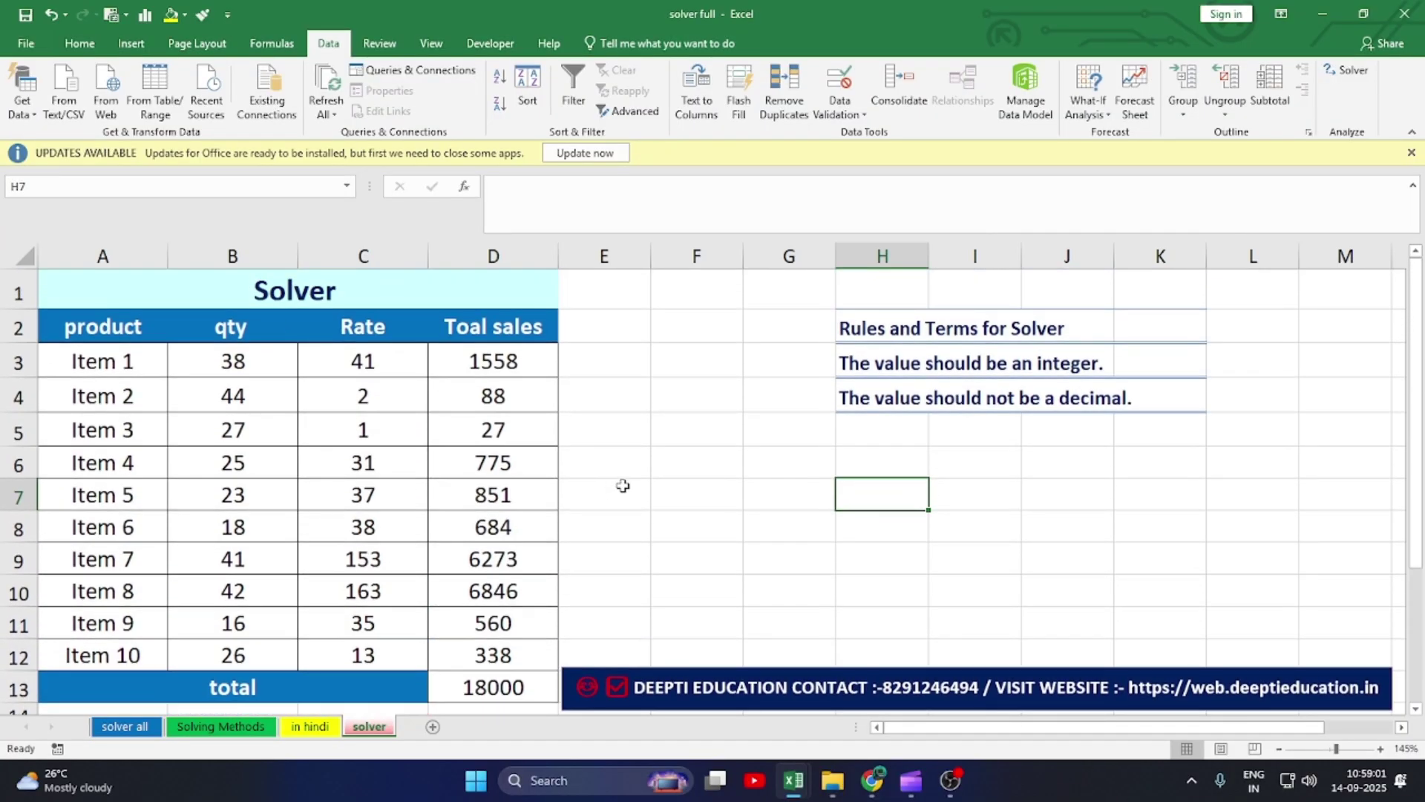
left_click(354, 369)
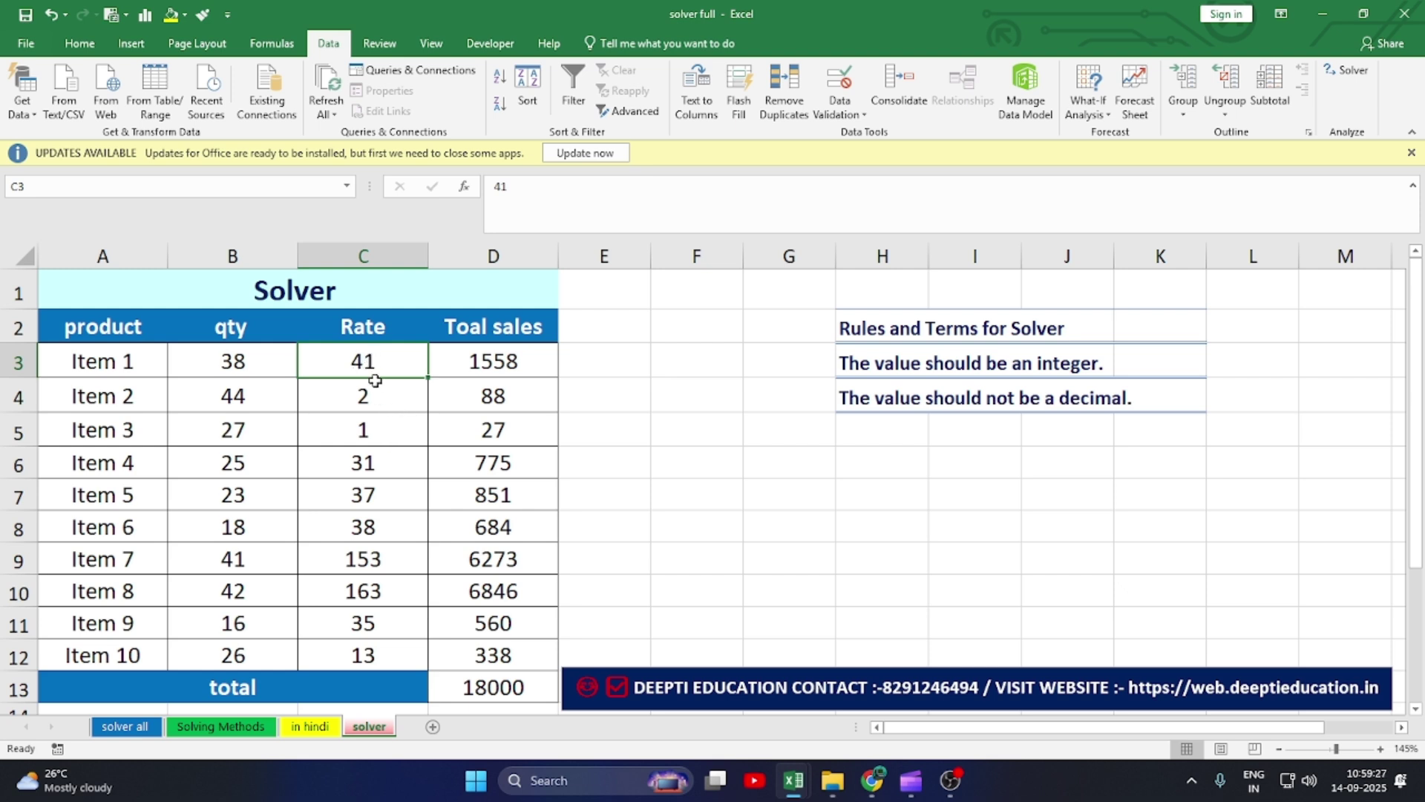
scroll(415, 378, "down", 1)
scroll(401, 431, "up", 1)
scroll(456, 490, "down", 1)
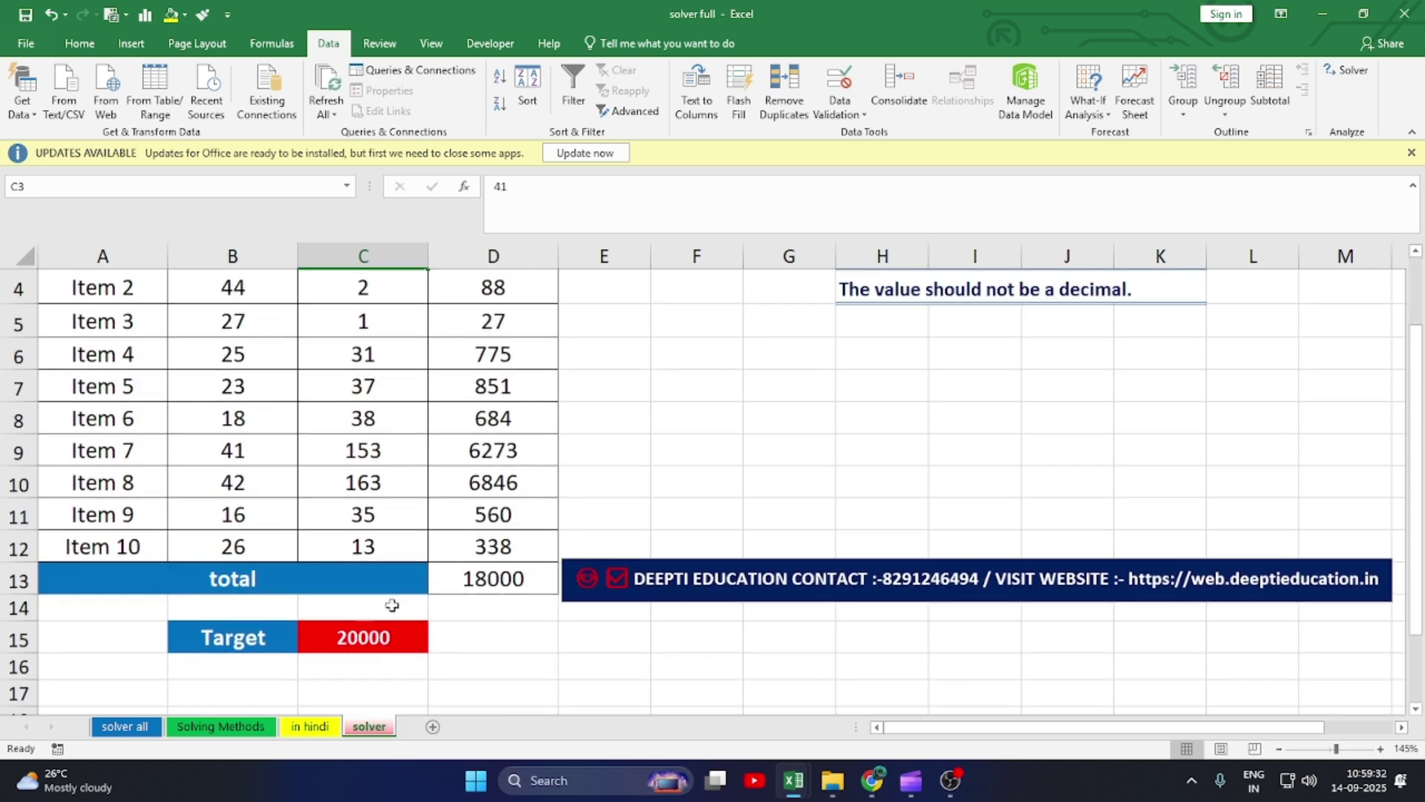
left_click(503, 581)
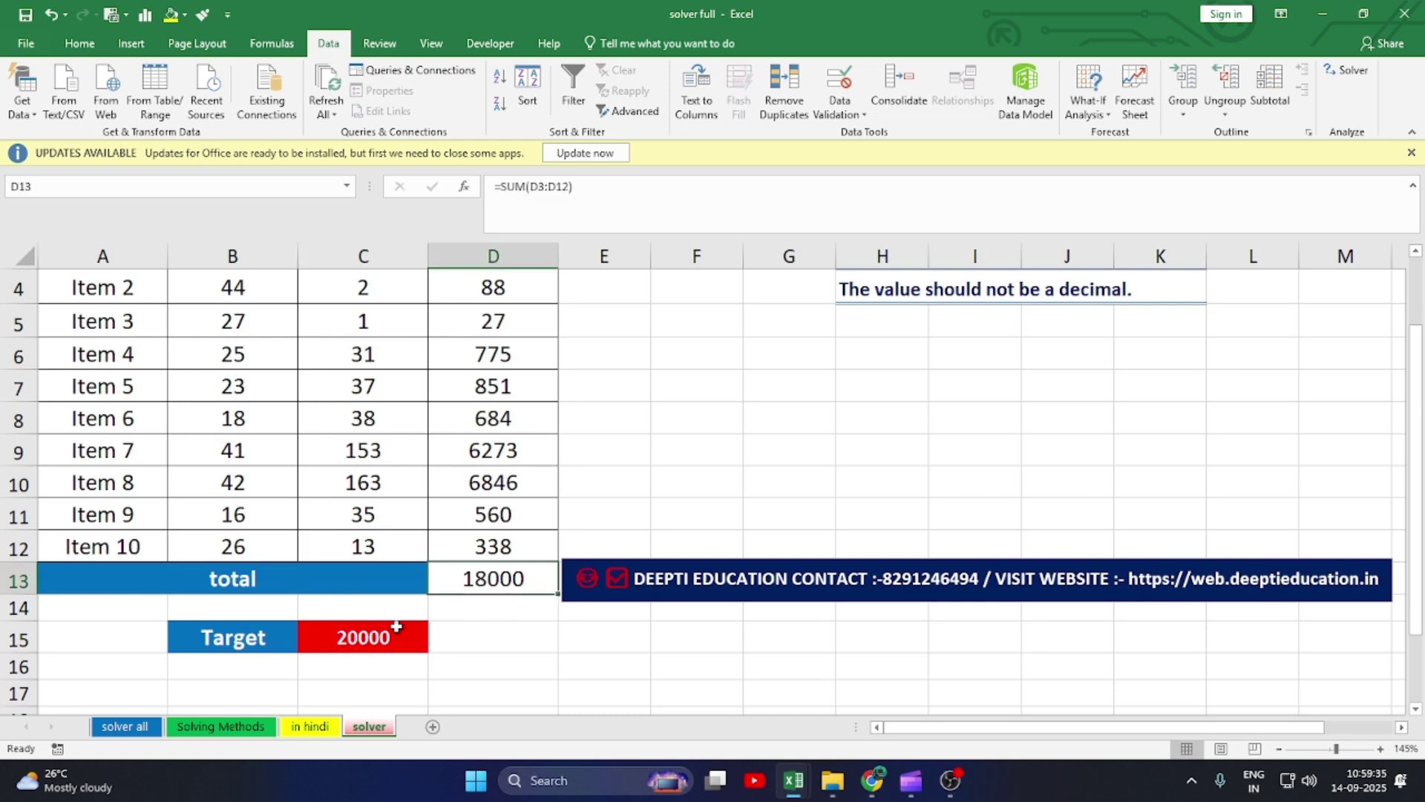
scroll(384, 636, "up", 1)
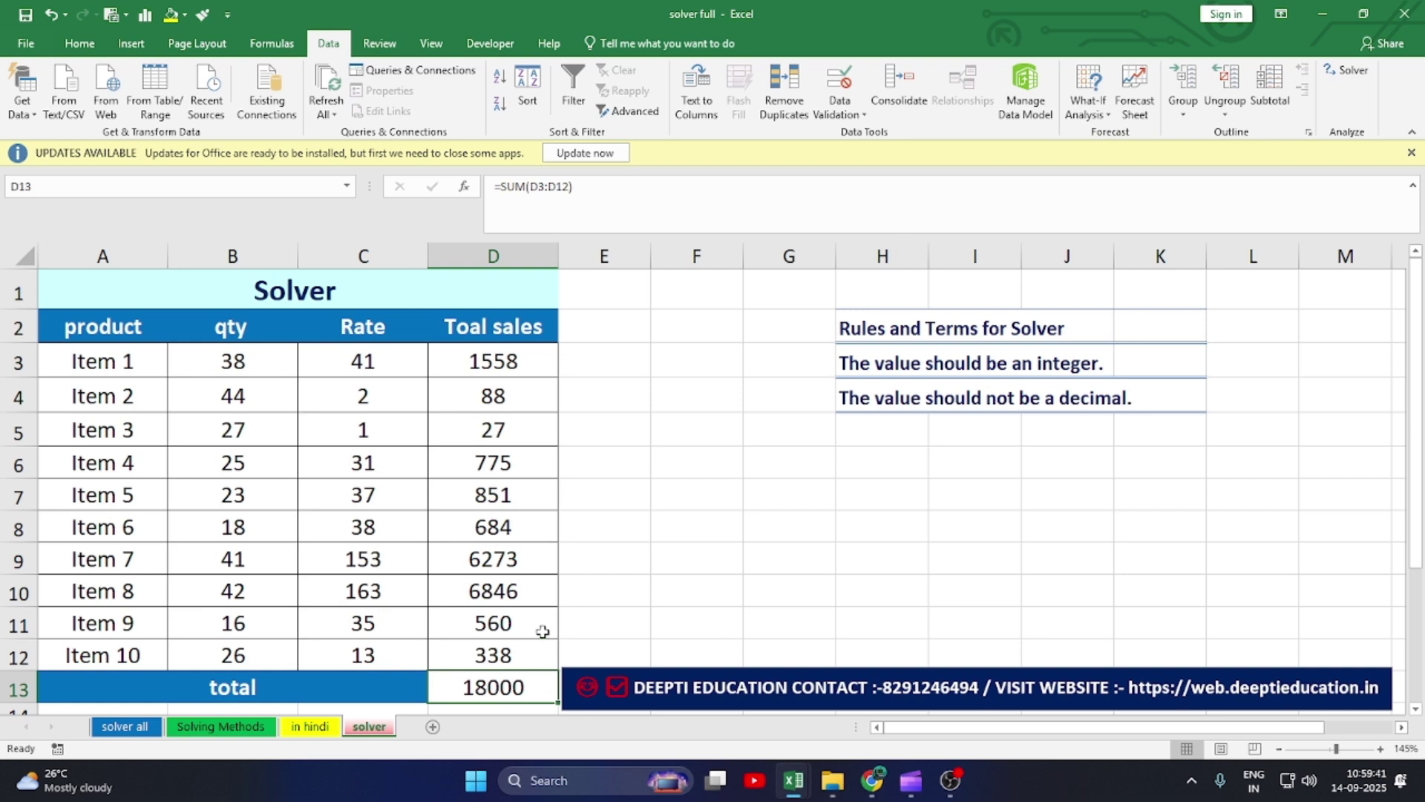
Step: Open Solver and reset all its previous options and cell selections
left_click(1353, 71)
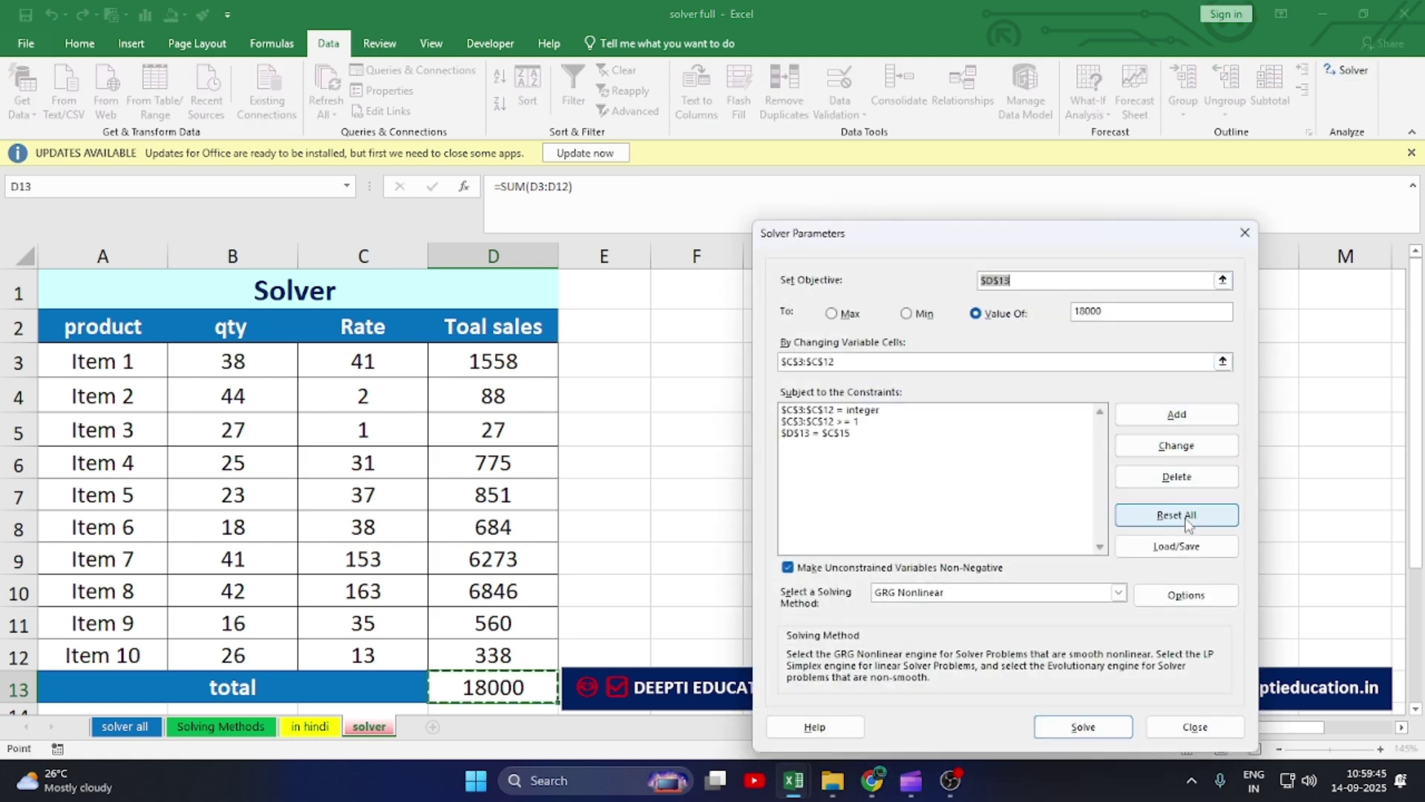
left_click(1189, 512)
left_click(738, 452)
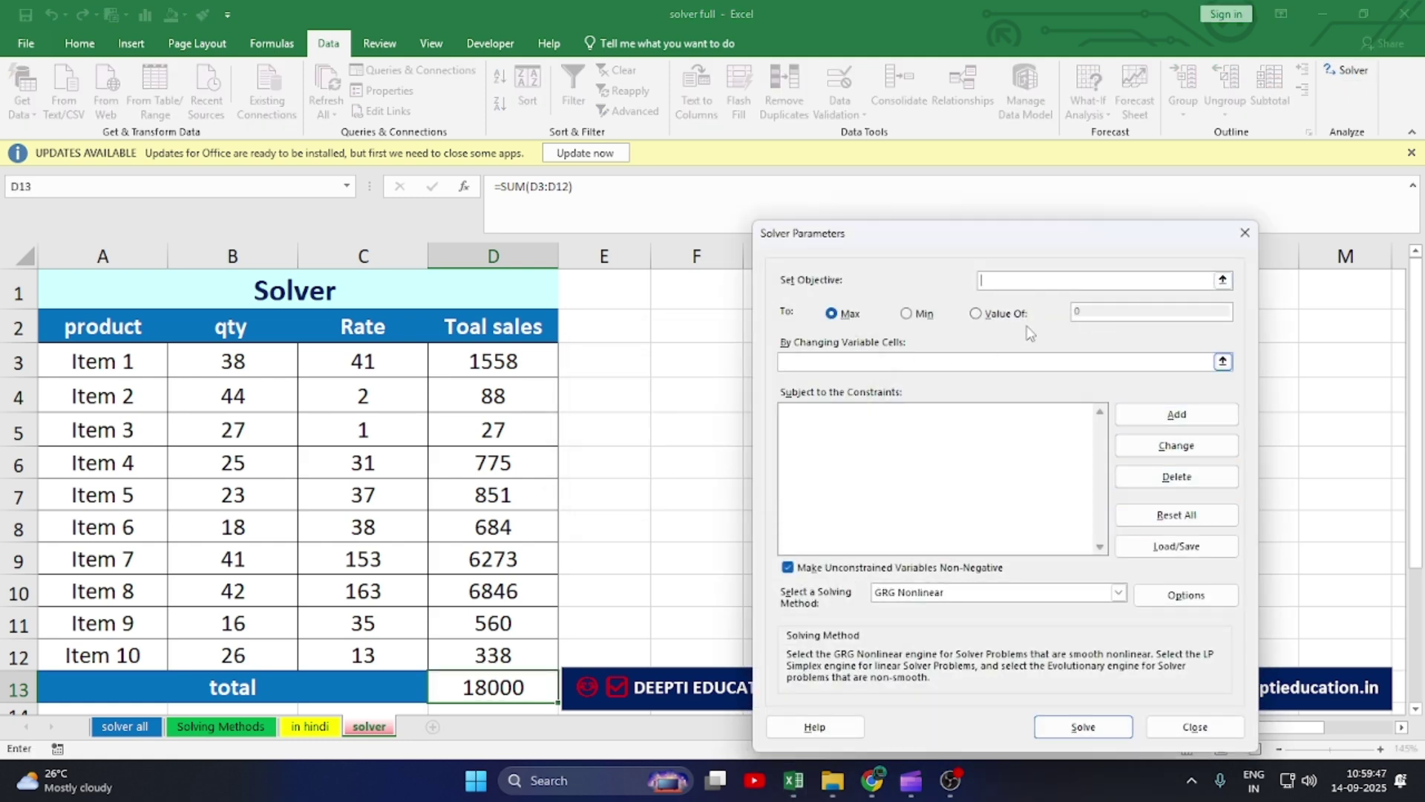
Step: Set the Solver objective to D13 with a value of 20000, changing the rate cells C3:C12
left_click(475, 687)
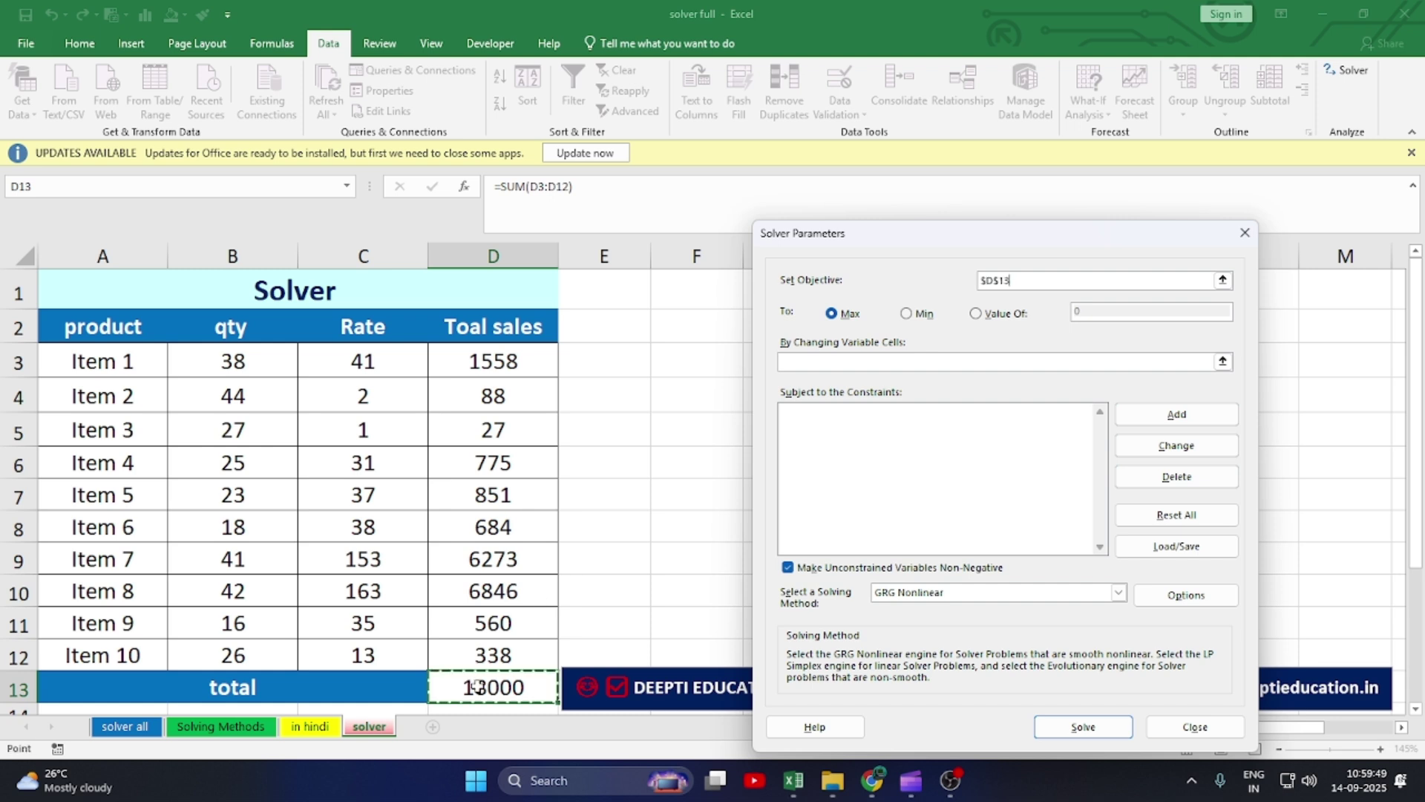
left_click(977, 314)
left_click(1101, 315)
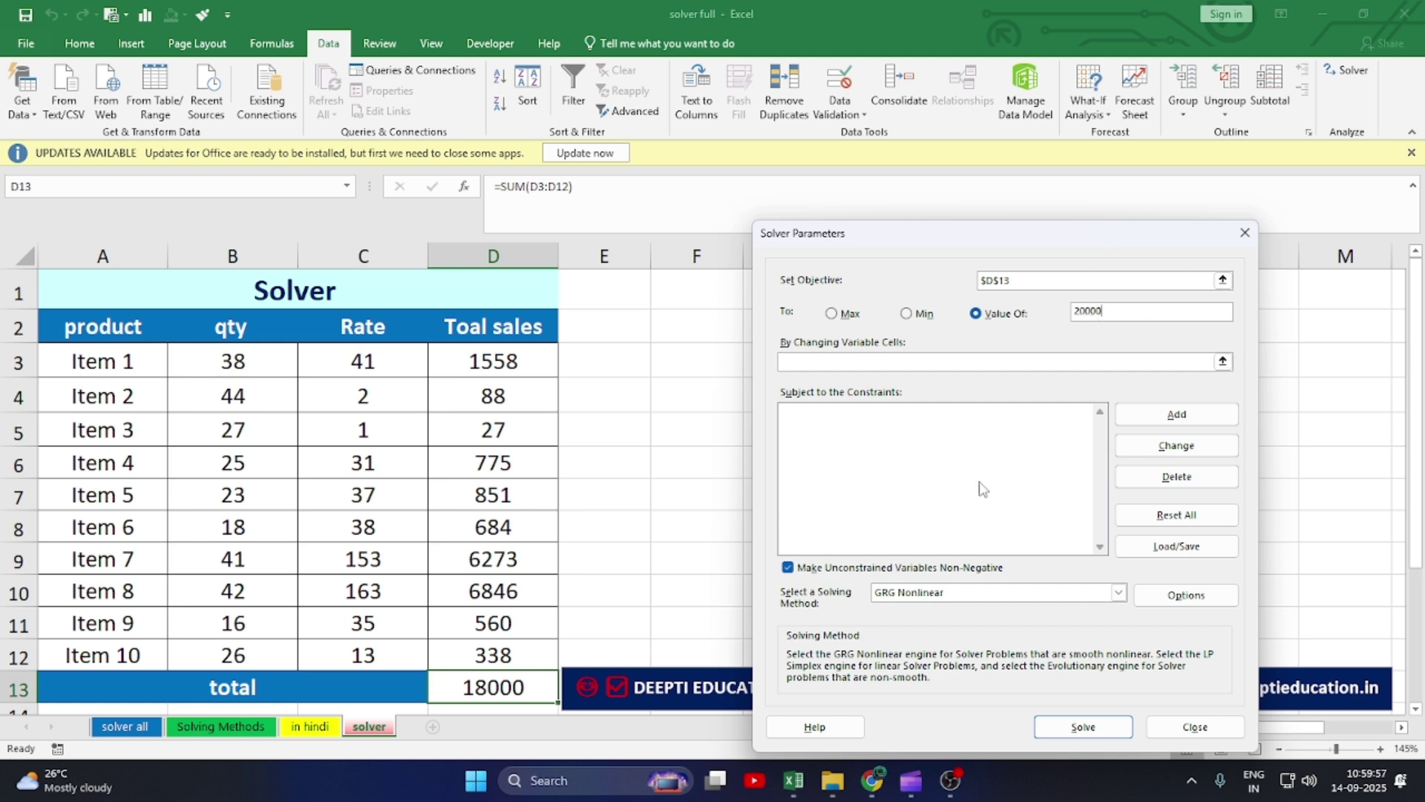
left_click(818, 362)
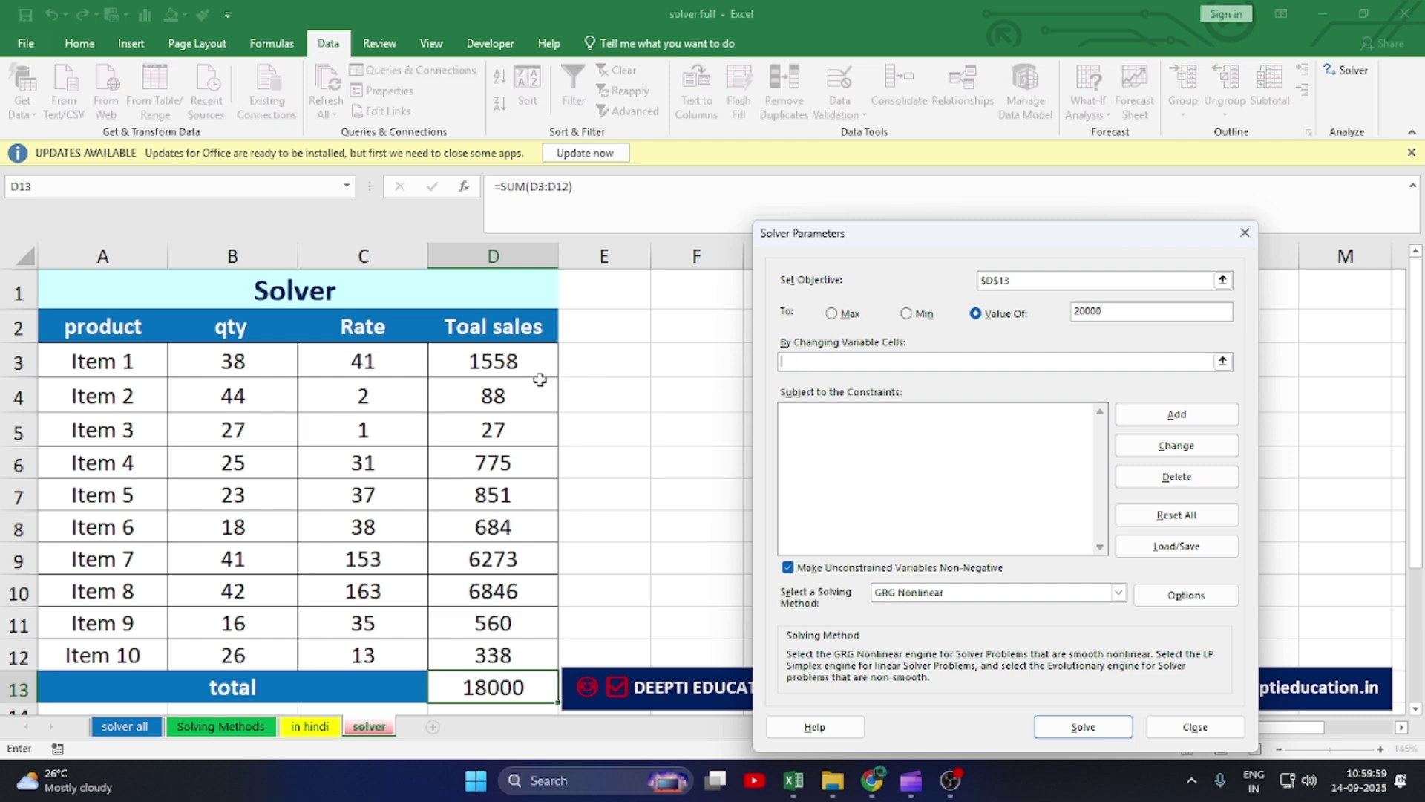
left_click_drag(366, 362, 381, 644)
Step: Add a constraint requiring the rate cells C3:C12 to be at least 1
left_click(1177, 416)
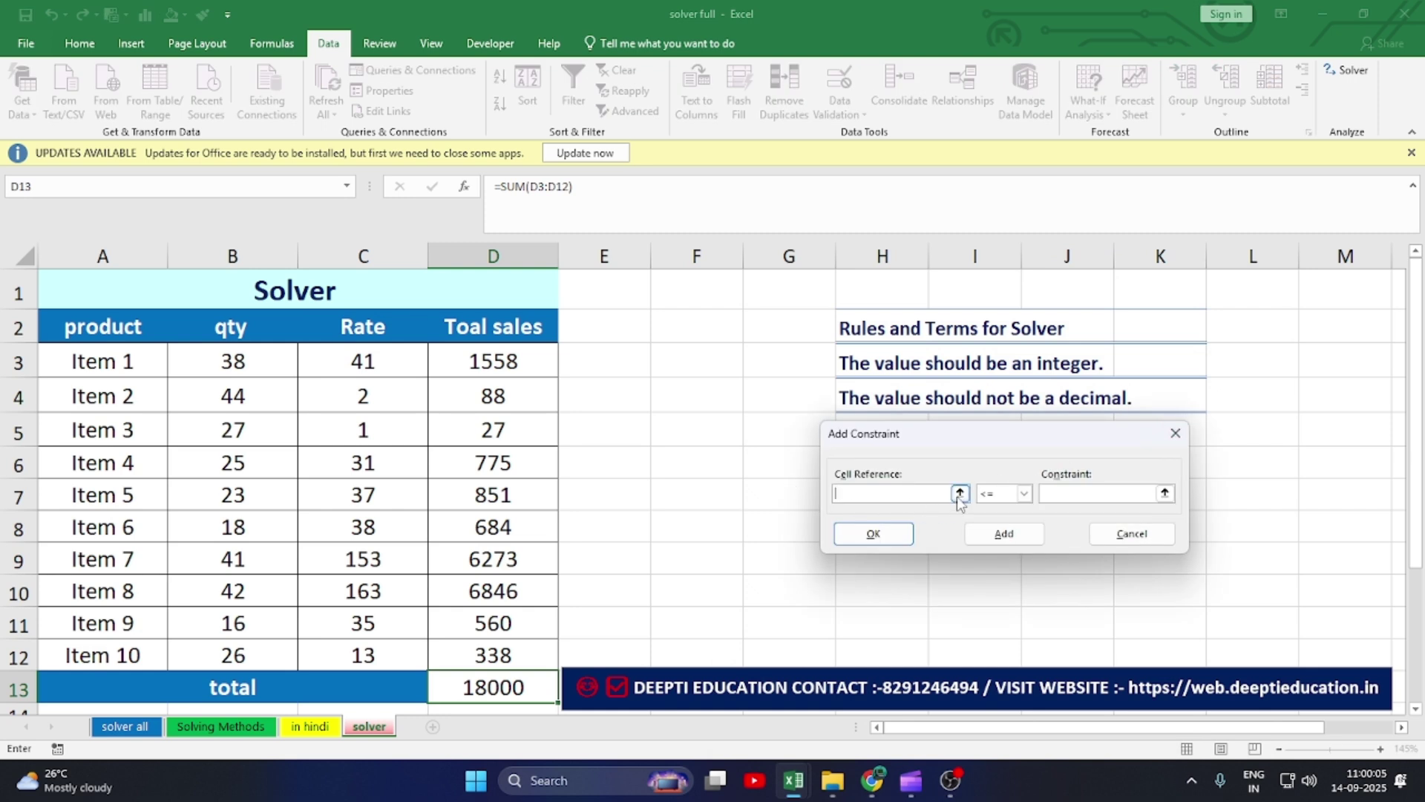
left_click_drag(382, 363, 388, 651)
left_click(1024, 494)
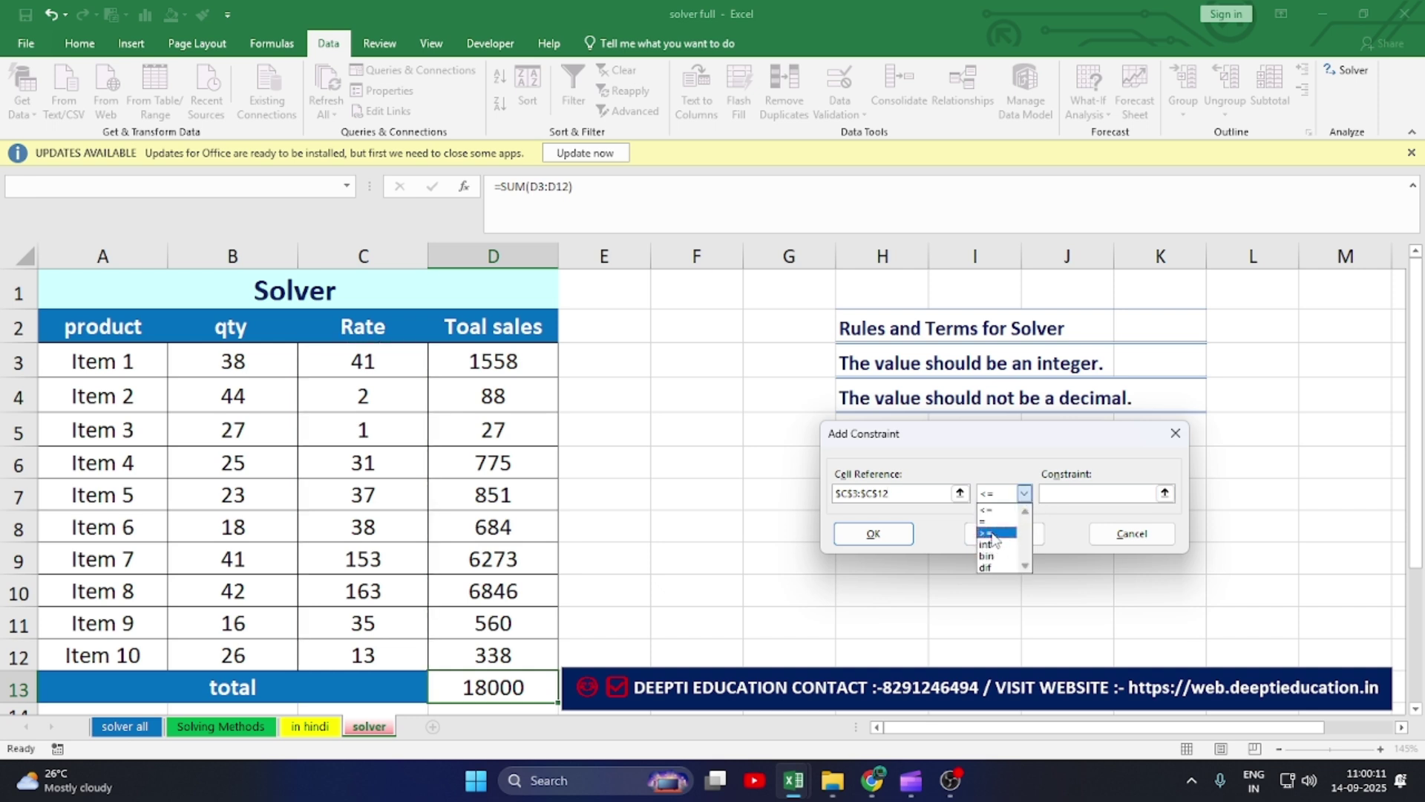
left_click(1009, 533)
type("1")
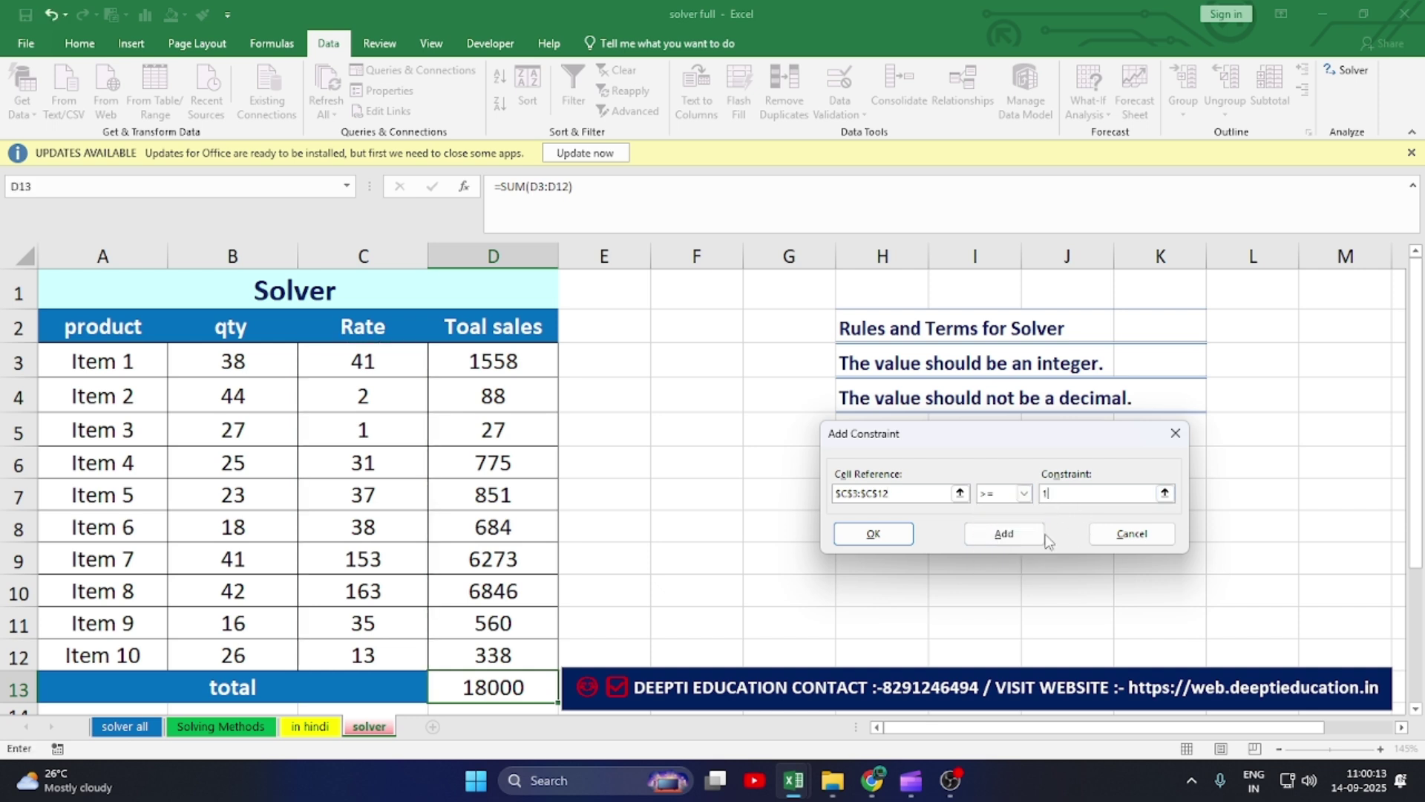
left_click(1028, 536)
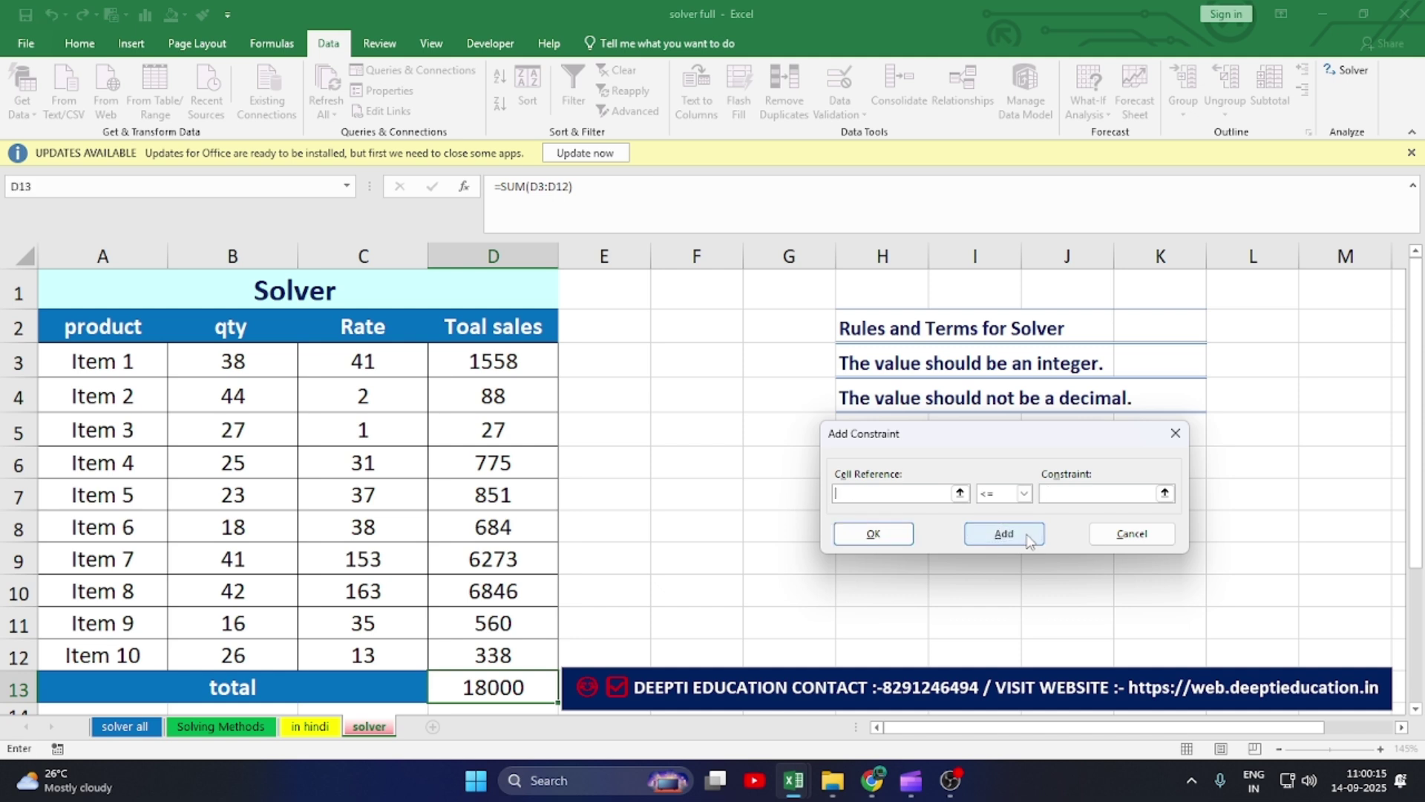
Step: Add a constraint restricting the rate cells C3:C11 to integers
left_click_drag(392, 367, 391, 623)
left_click(1025, 496)
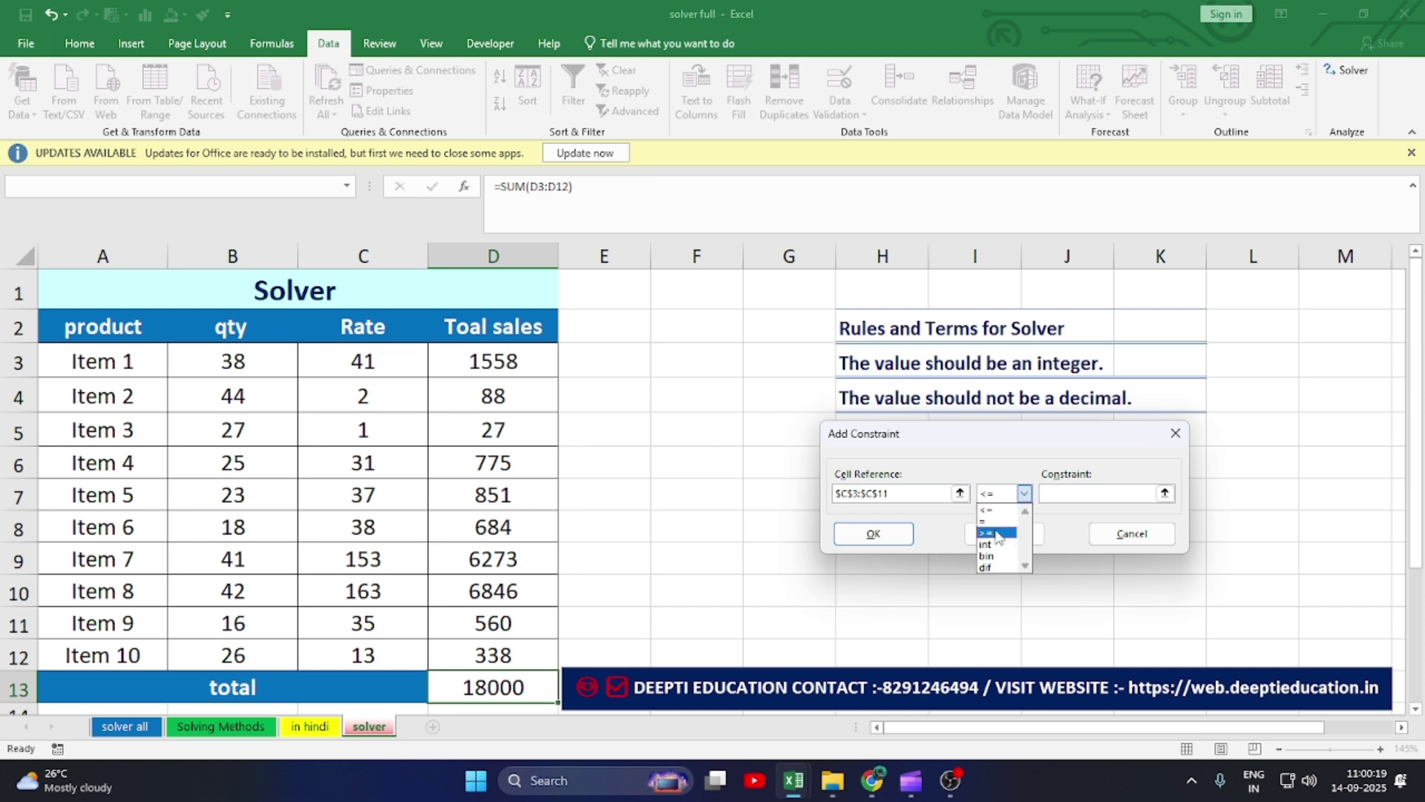
left_click(1002, 544)
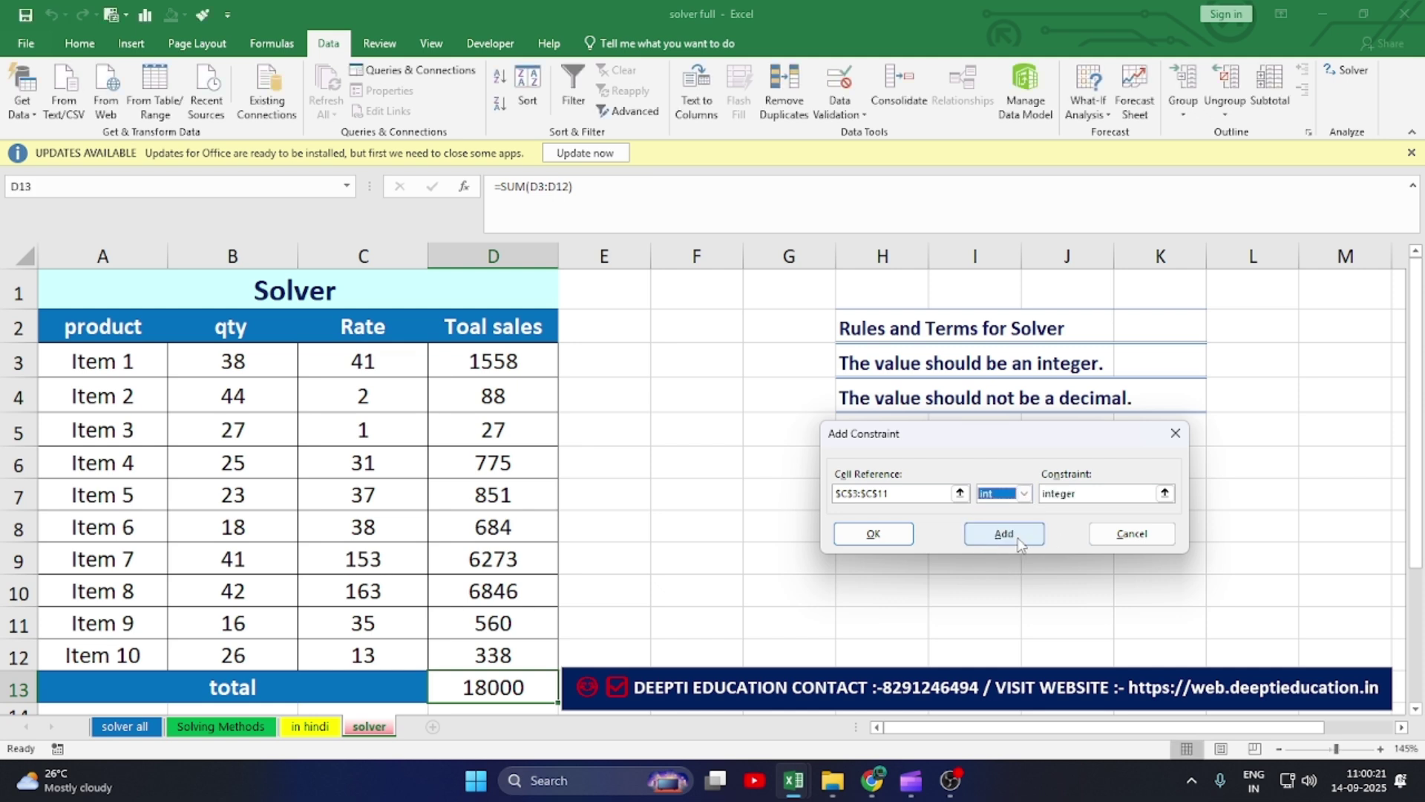
left_click(1017, 543)
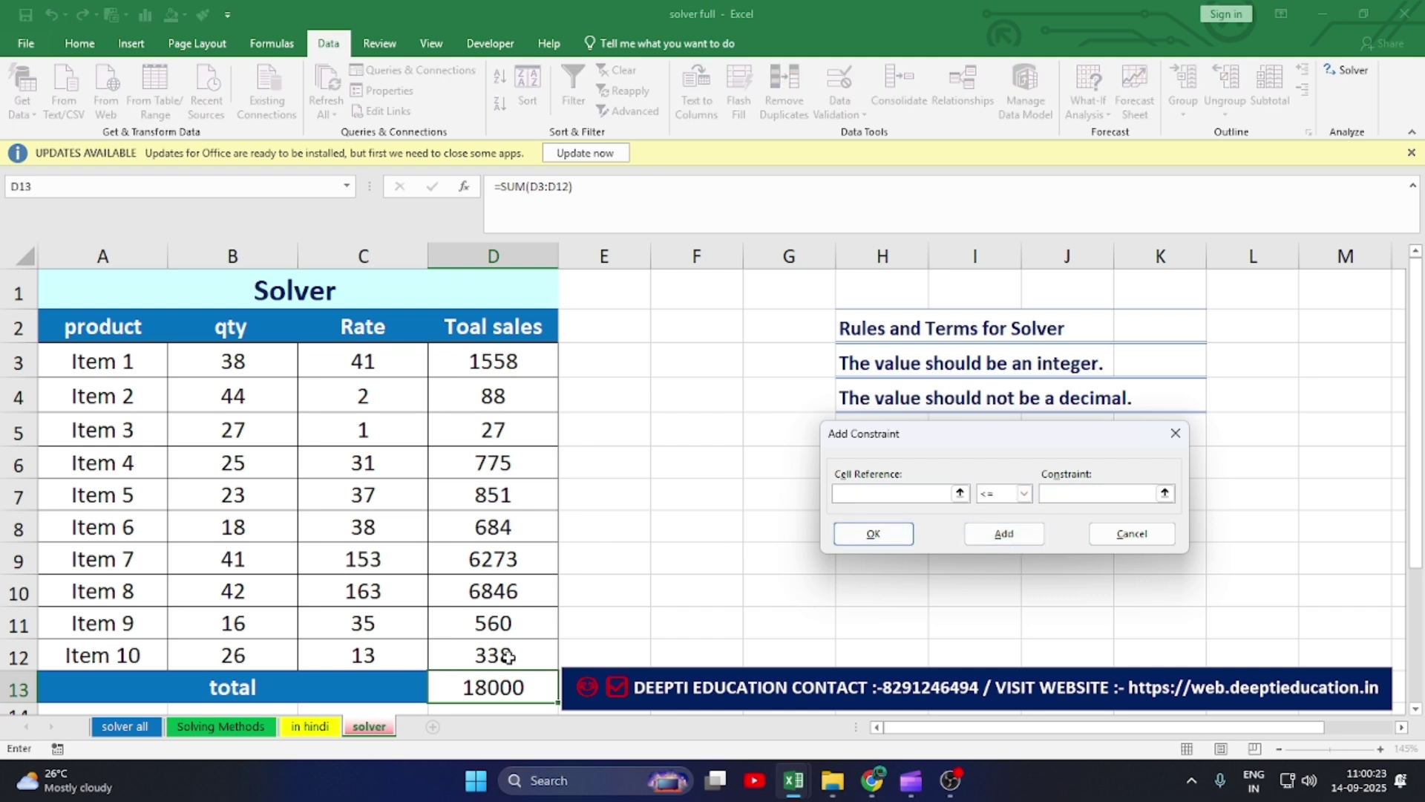
Step: Add a constraint making total cell D13 equal target cell C15 and return to the Solver parameters
left_click(497, 688)
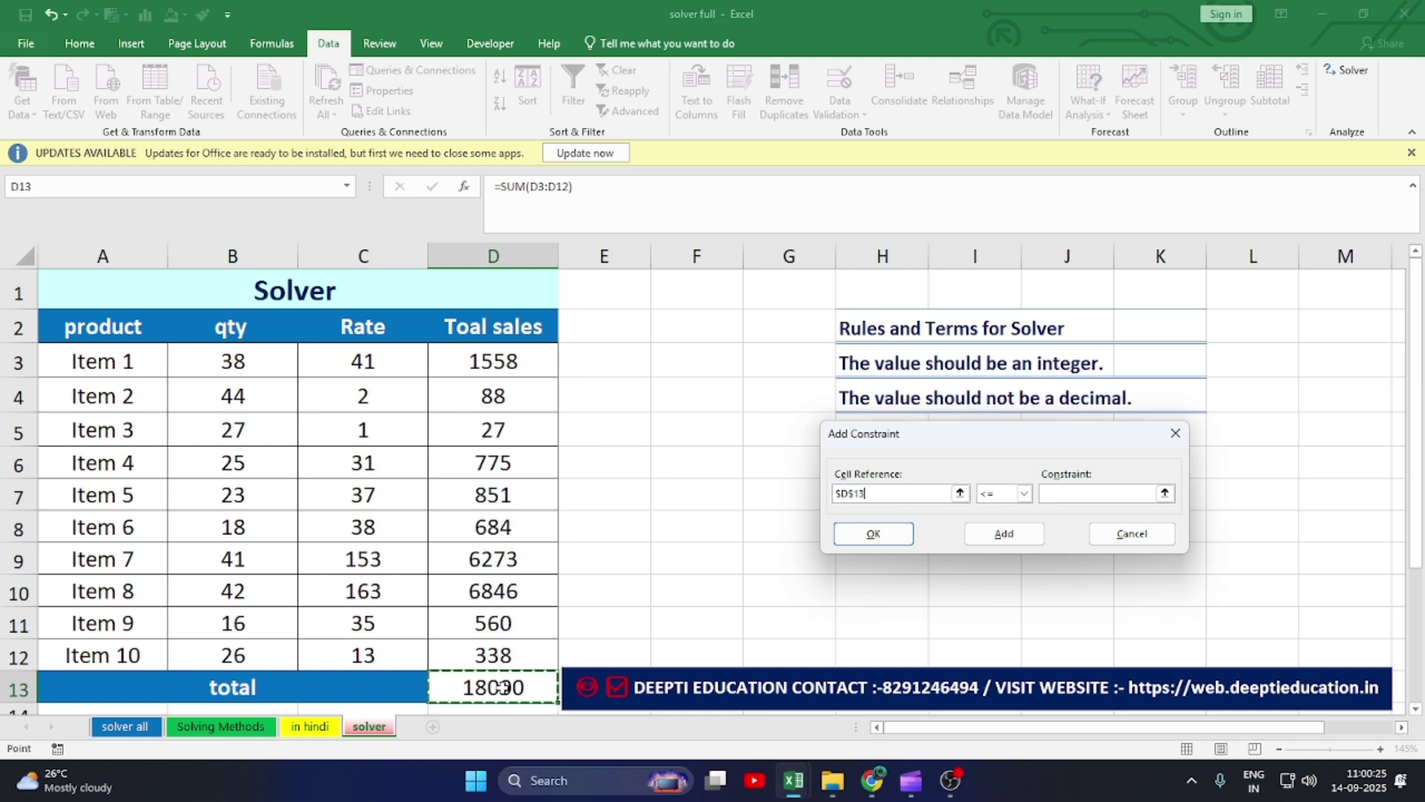
left_click(1025, 493)
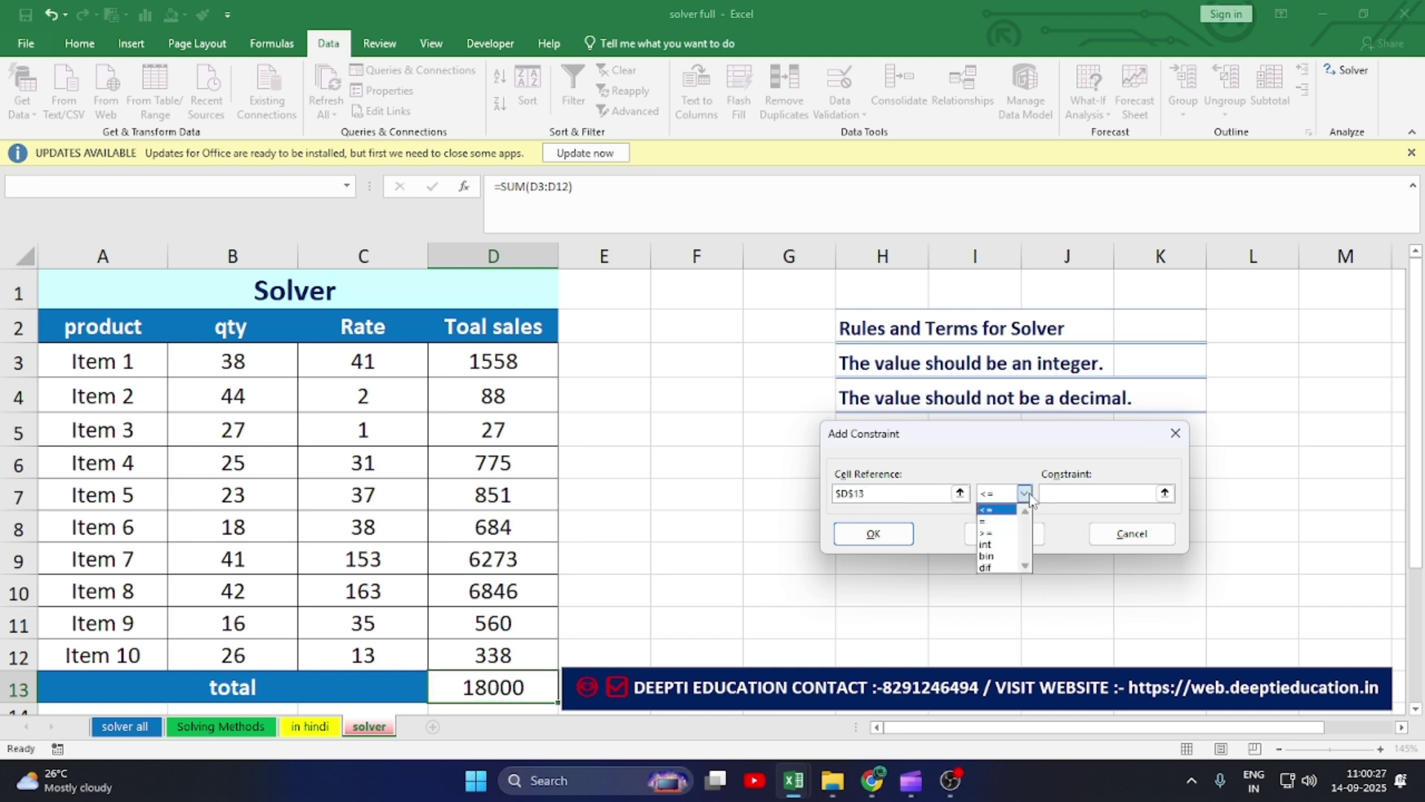
left_click(995, 521)
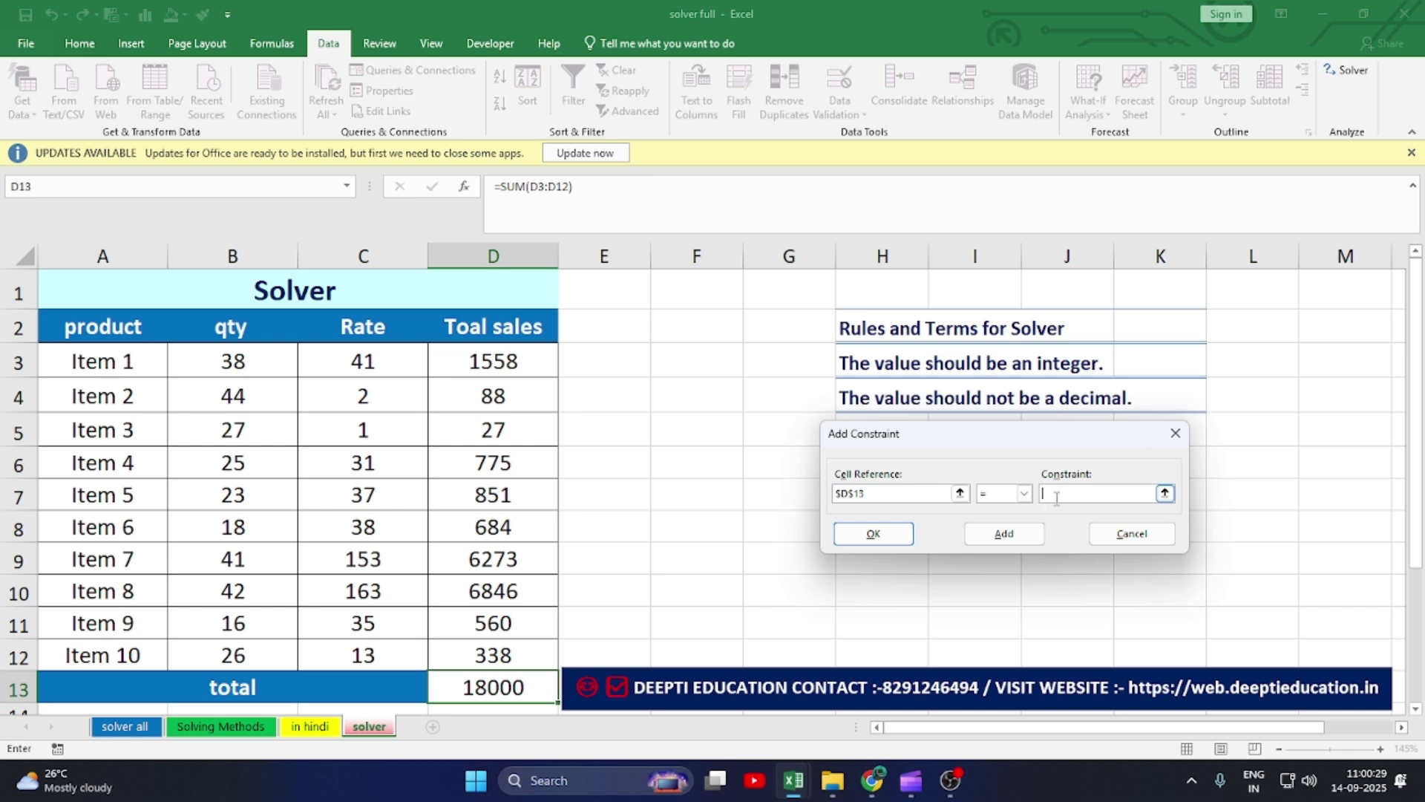
scroll(382, 687, "down", 1)
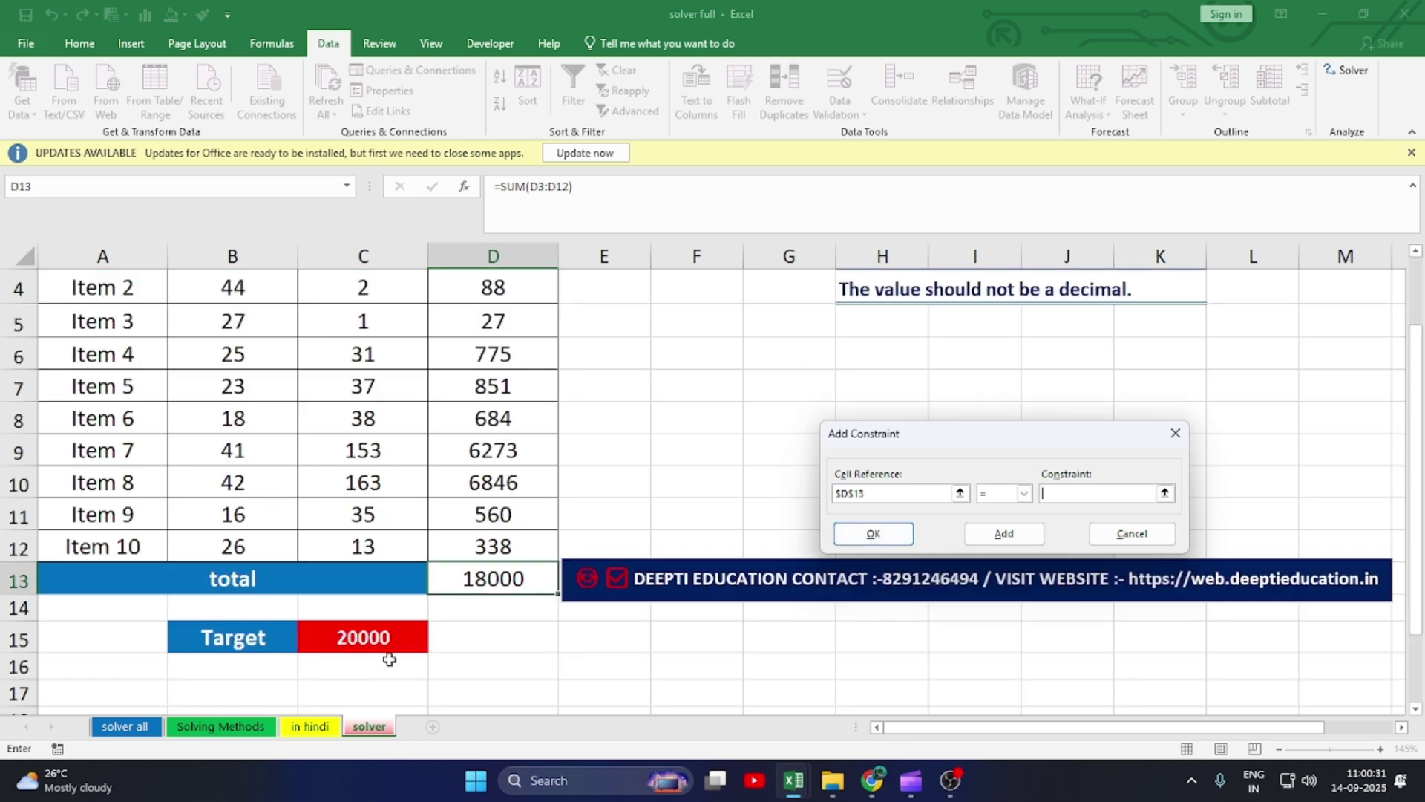
left_click(370, 643)
left_click(1004, 545)
left_click(1174, 433)
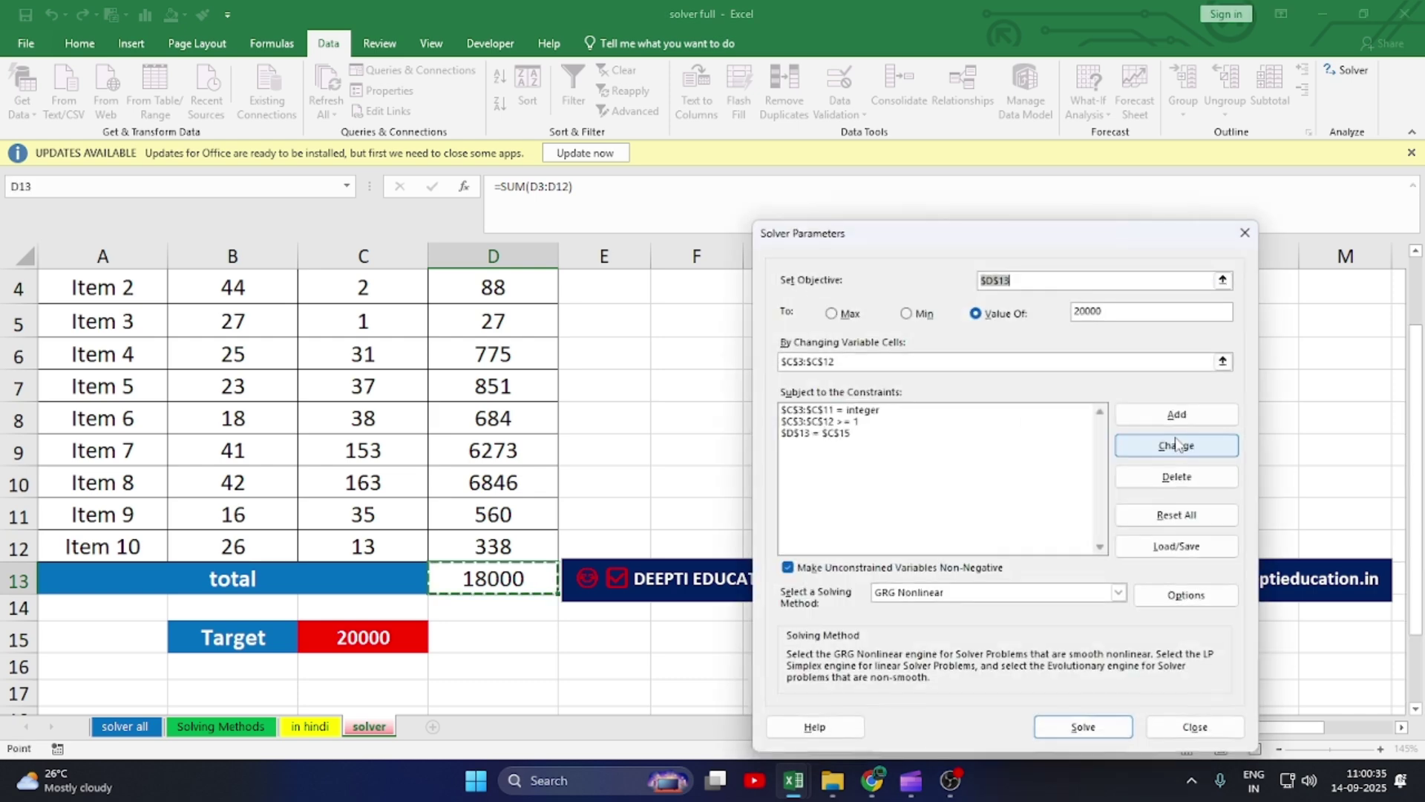
Step: Solve the model with the GRG Nonlinear method, keep the Solver solution and close the Solver parameters
left_click(1117, 592)
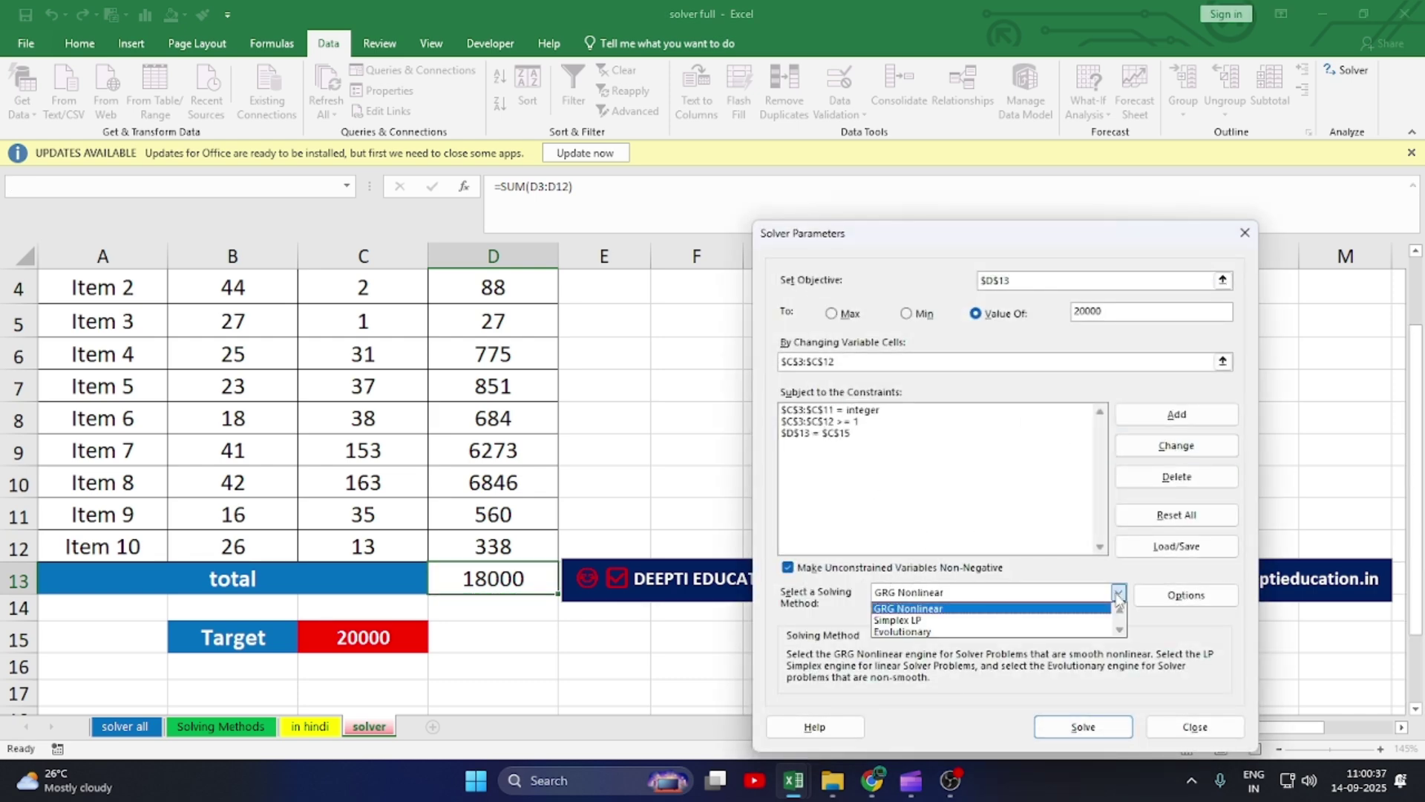
left_click(889, 609)
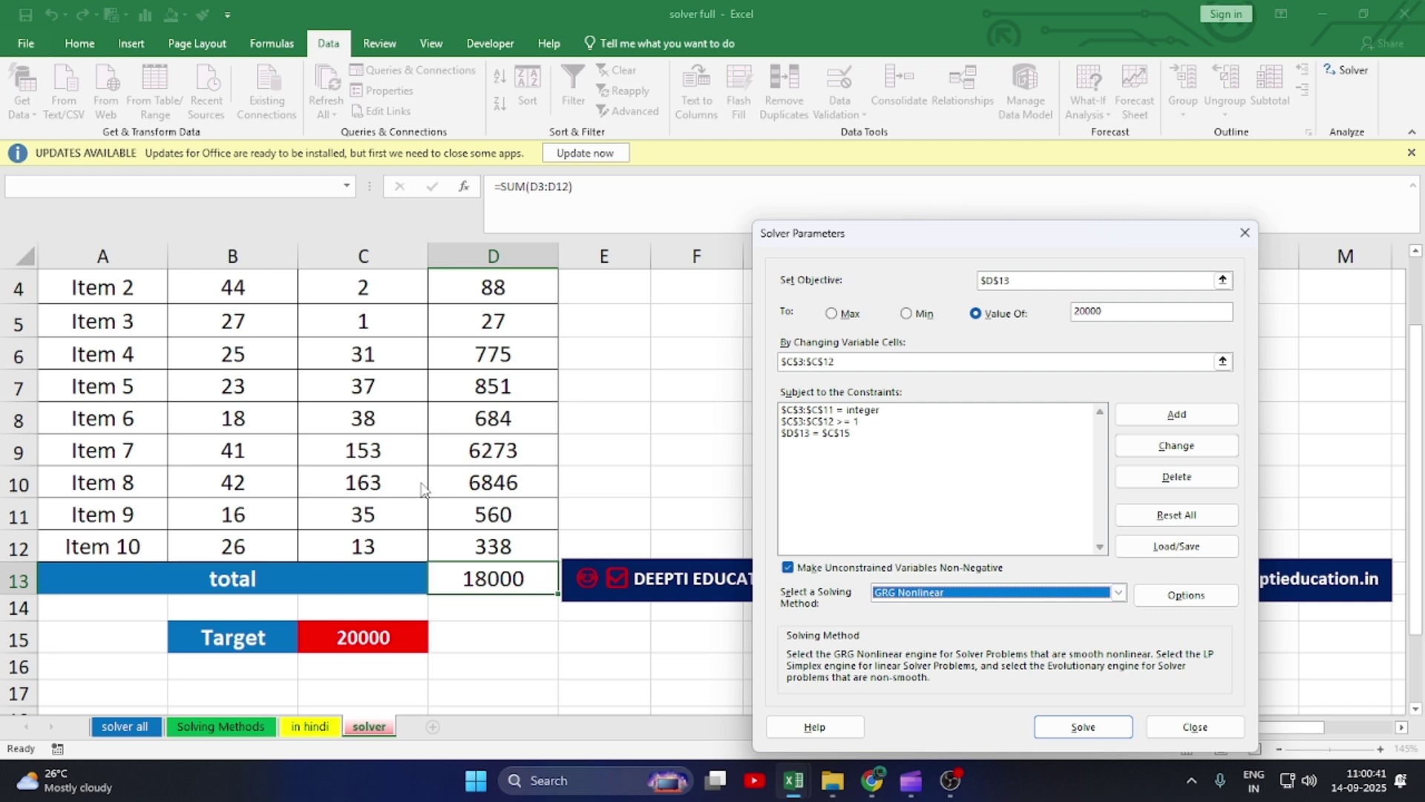
left_click(1091, 734)
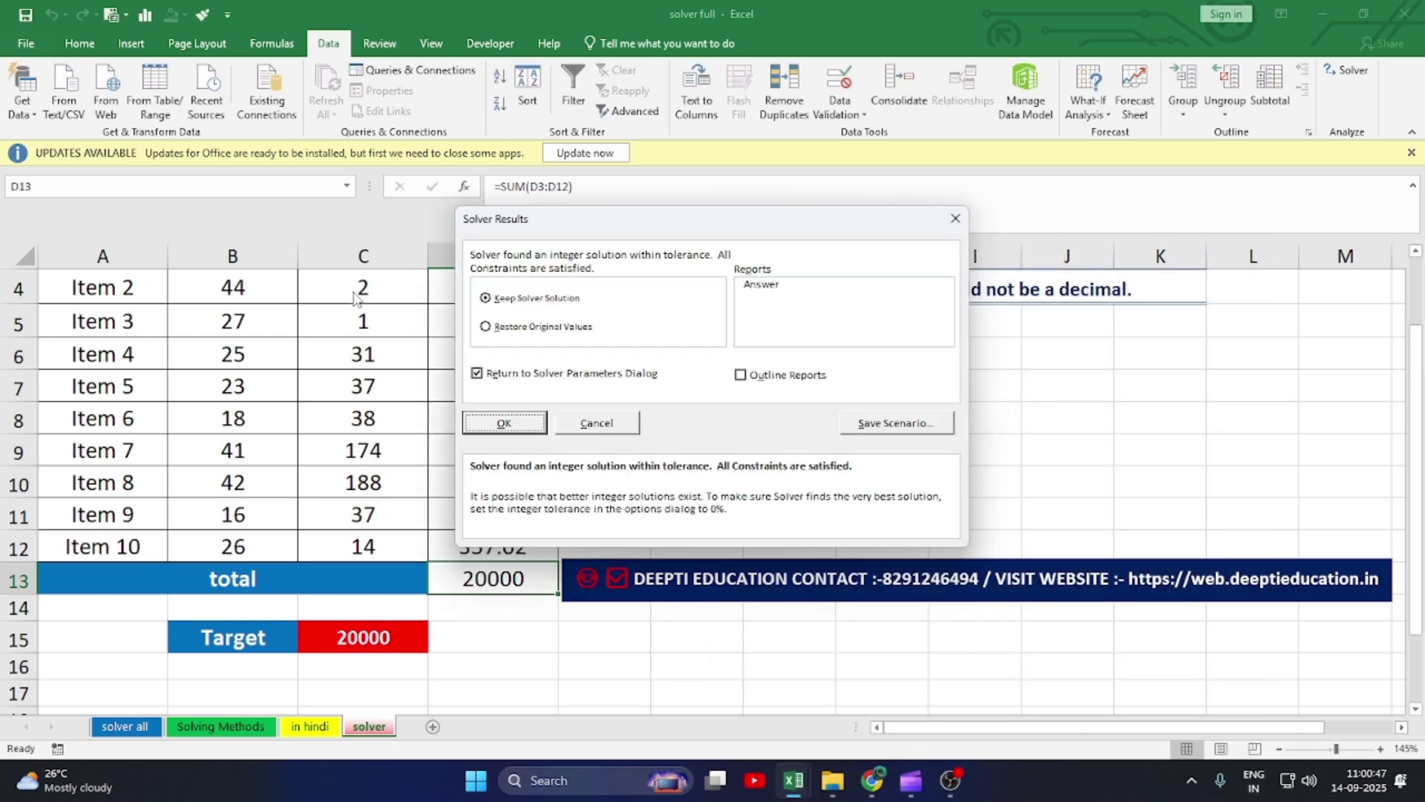
left_click(516, 422)
left_click(1195, 728)
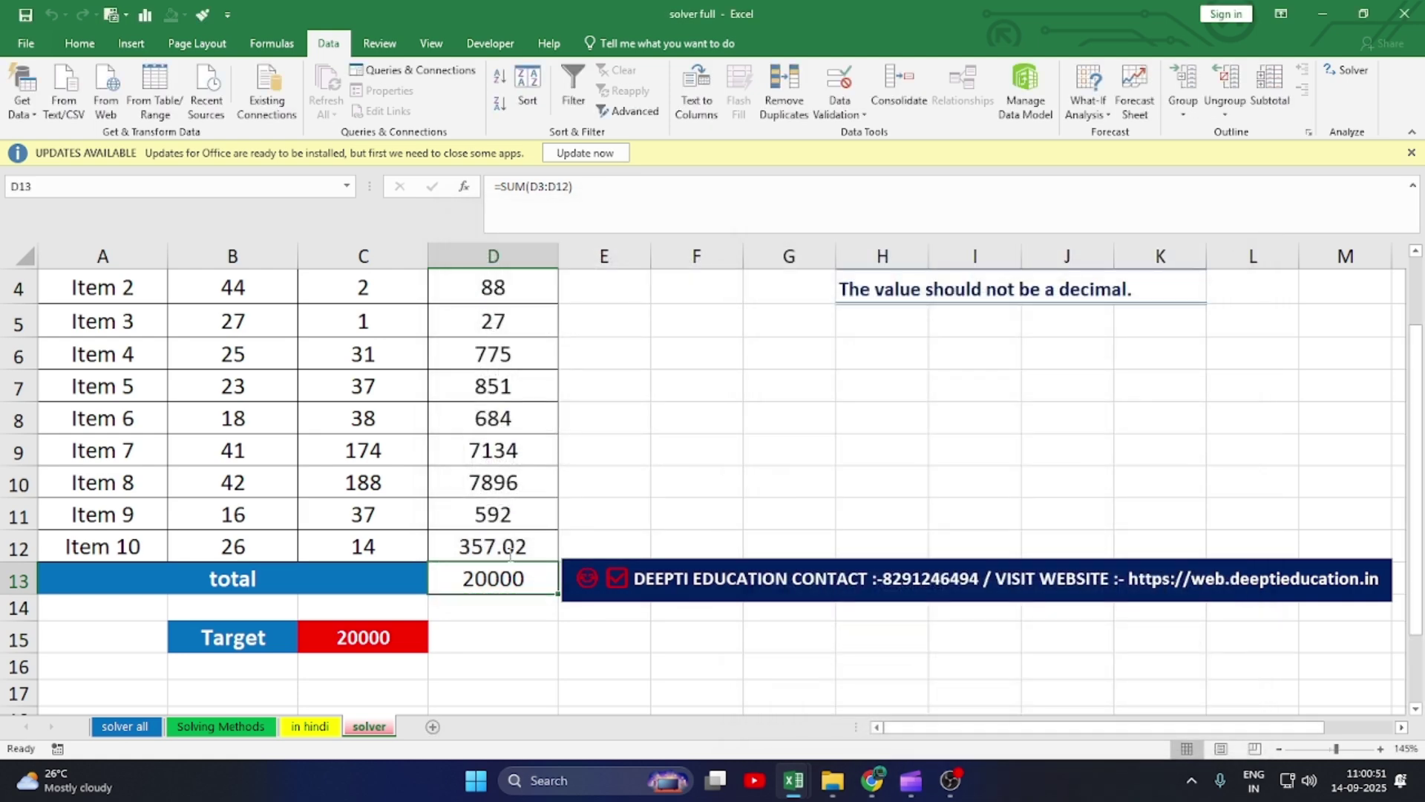
scroll(334, 445, "up", 1)
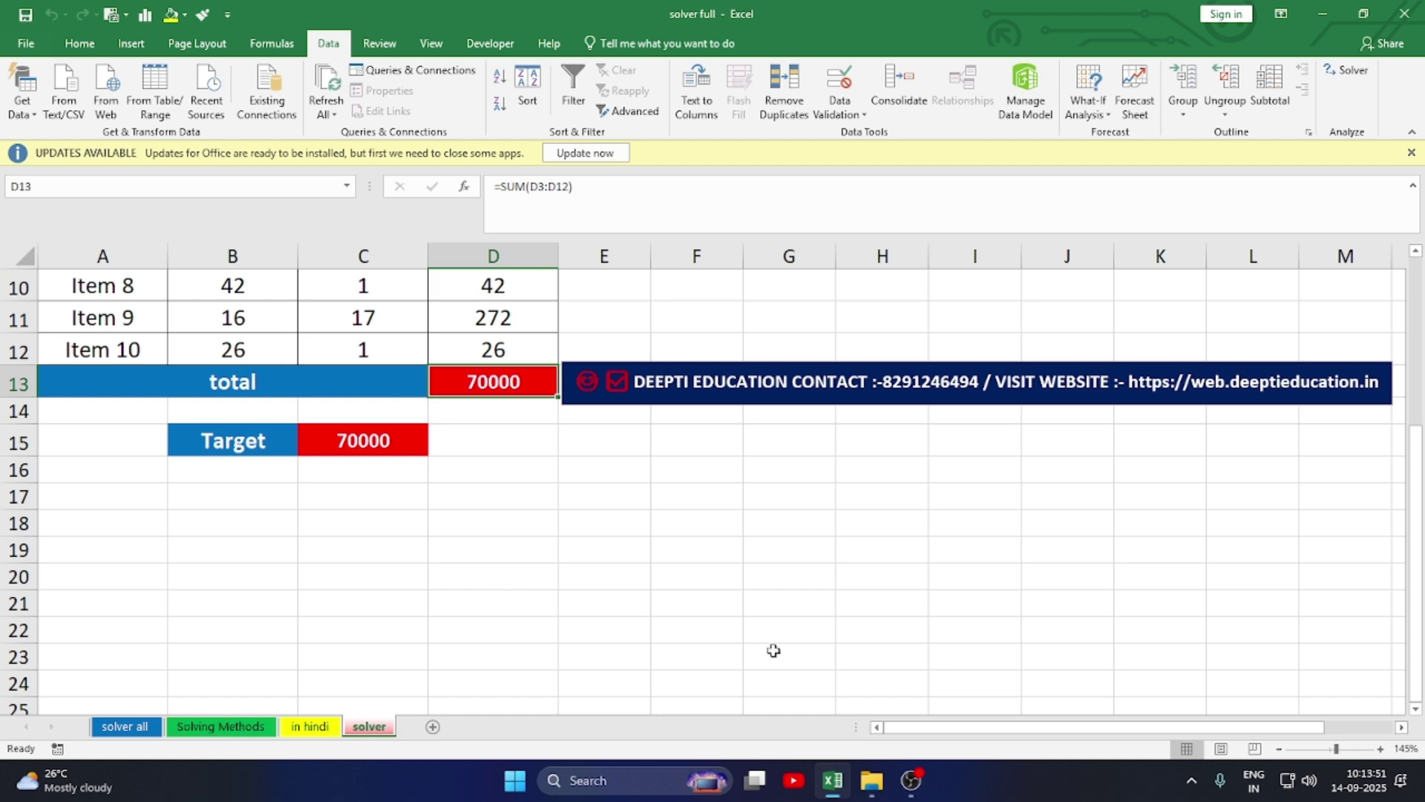
Step: Switch to the solver all sheet and review the linear model and the table of solving methods
left_click(121, 729)
scroll(391, 595, "down", 2)
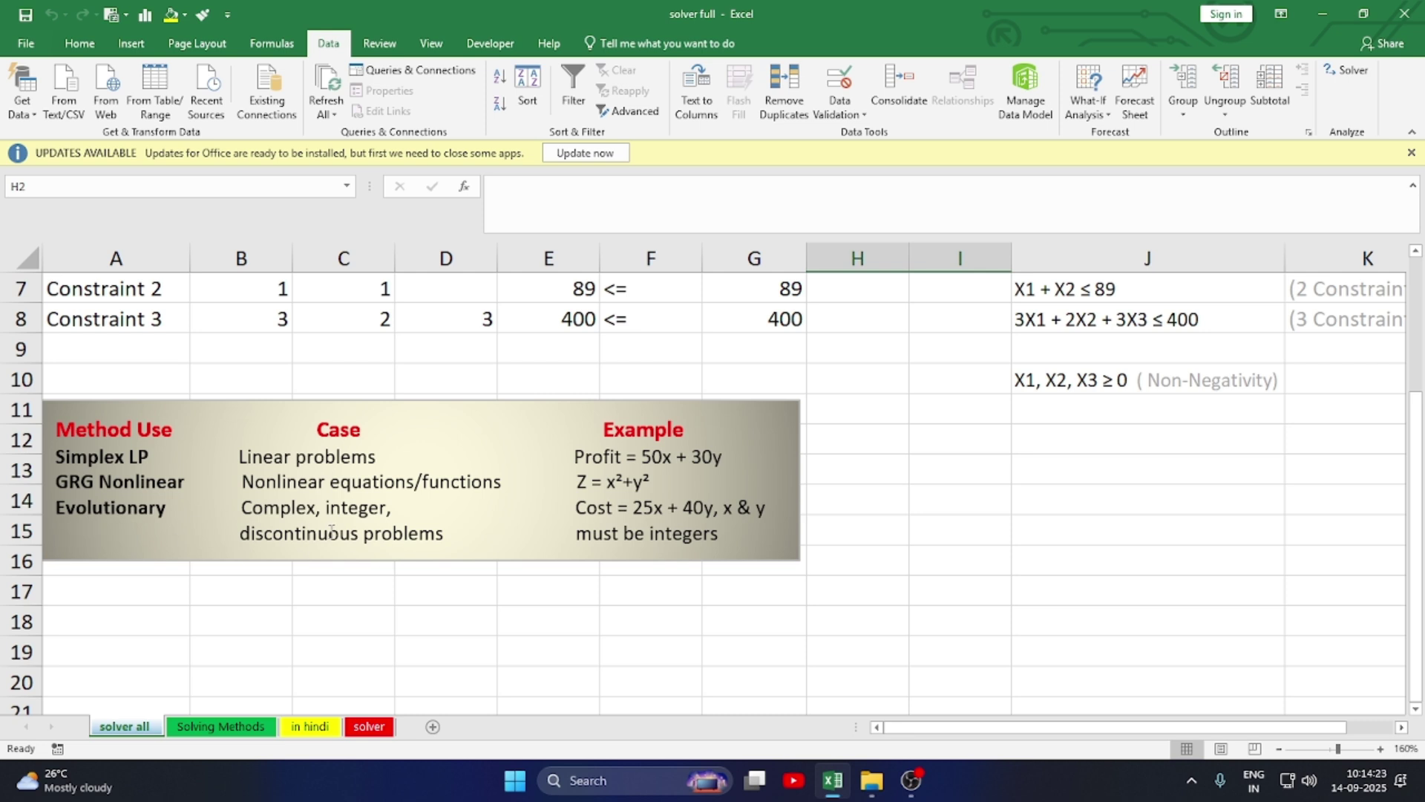
scroll(332, 530, "up", 2)
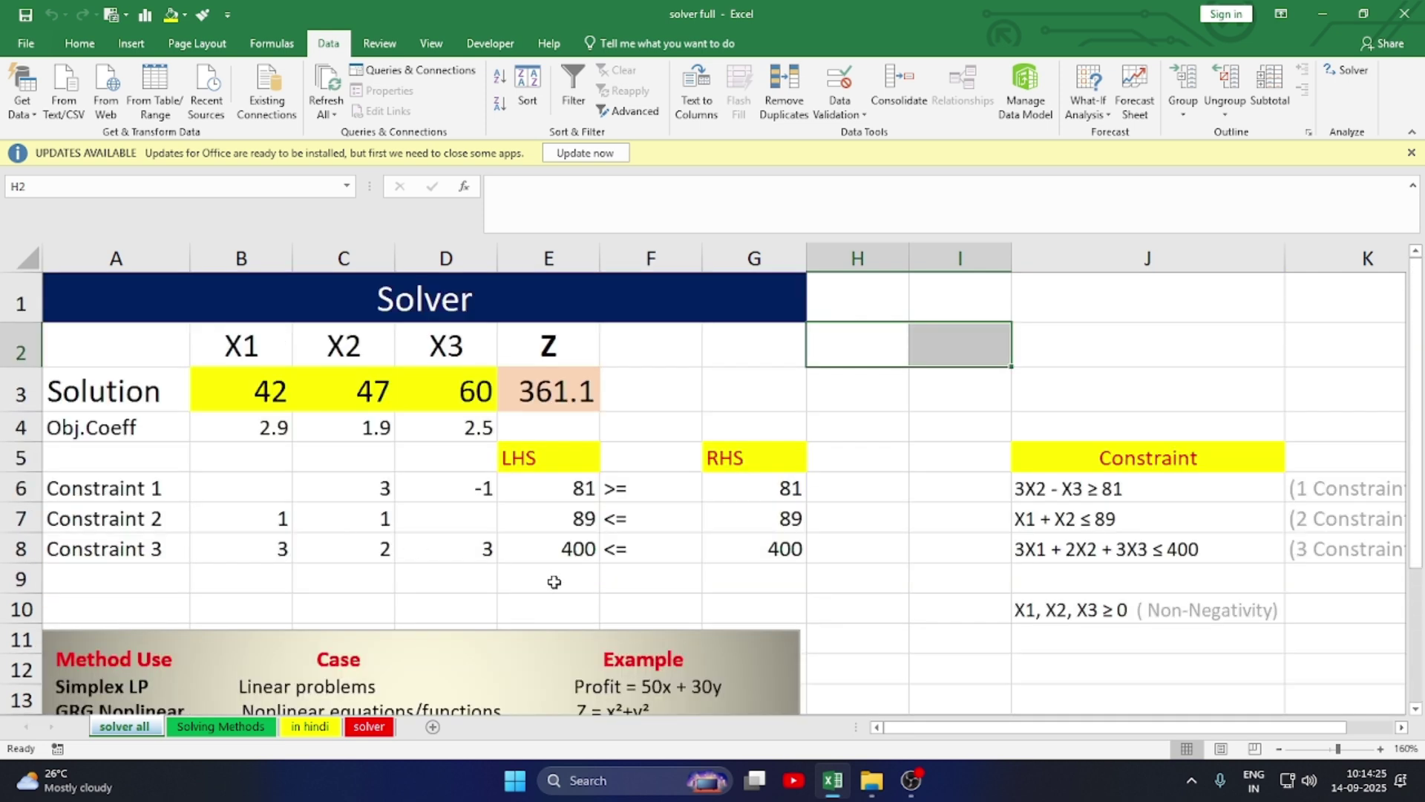
left_click(691, 589)
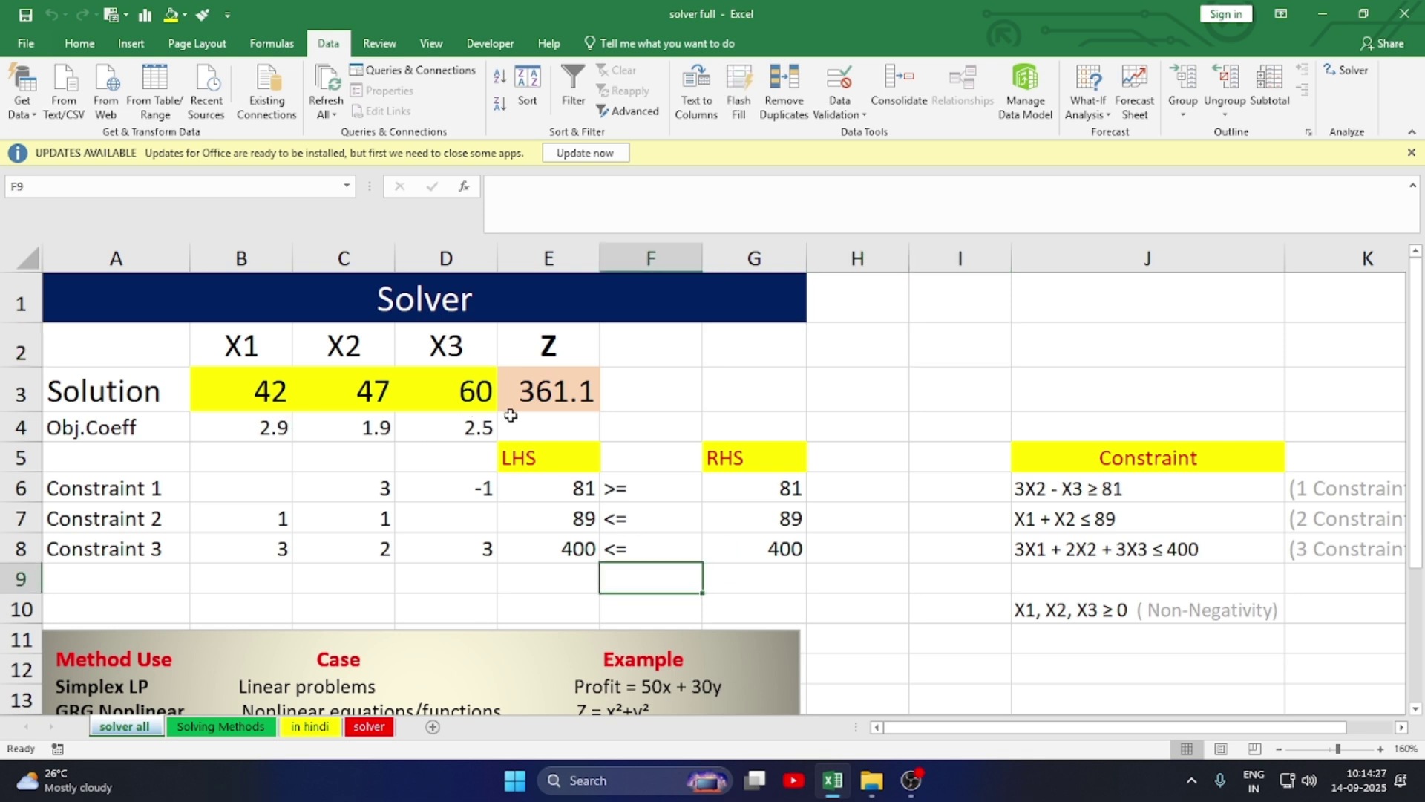
Step: Clear the solution cells B3:D3, the LHS cells E6:E8 and the Z cell E3
left_click_drag(289, 399, 415, 386)
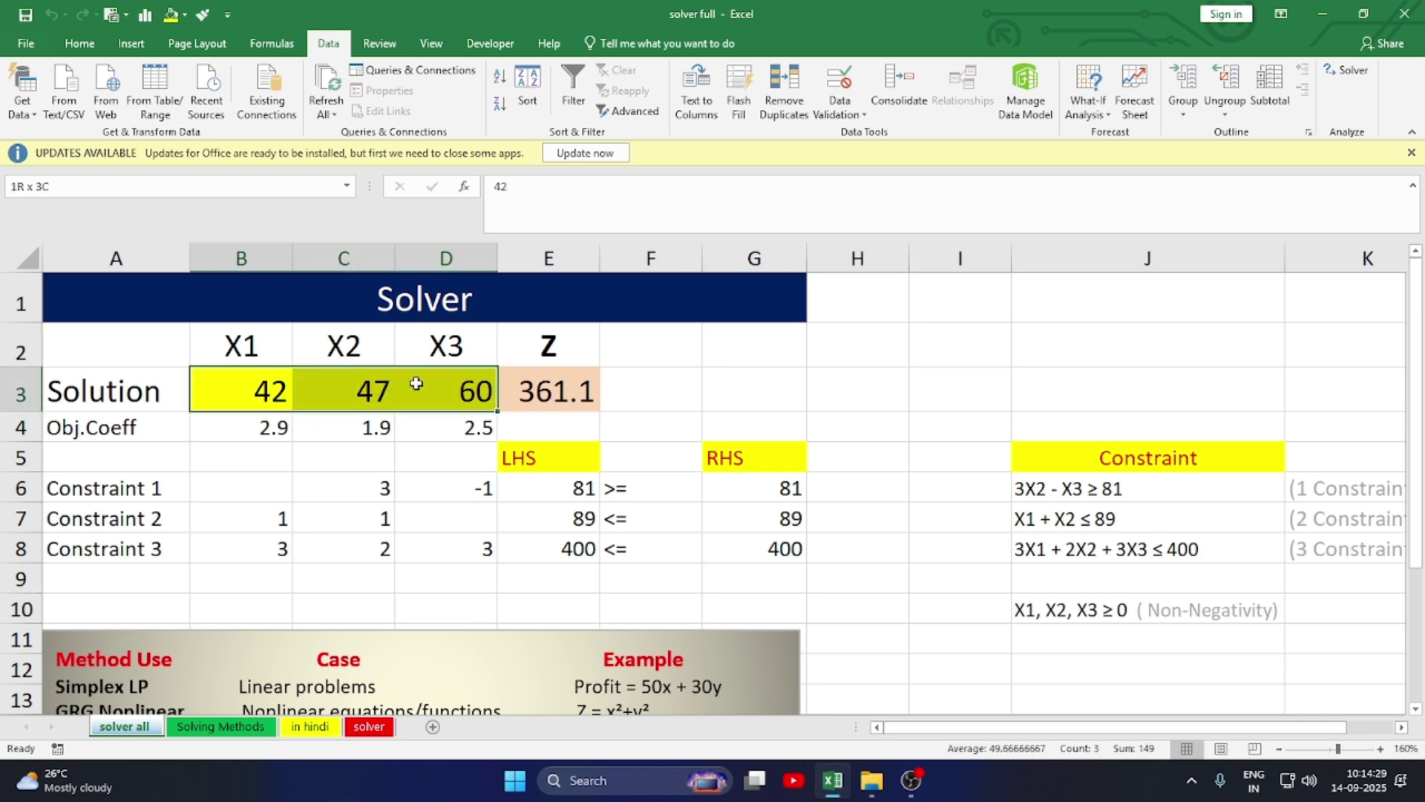
key("Delete")
left_click_drag(564, 490, 557, 556)
key("Delete")
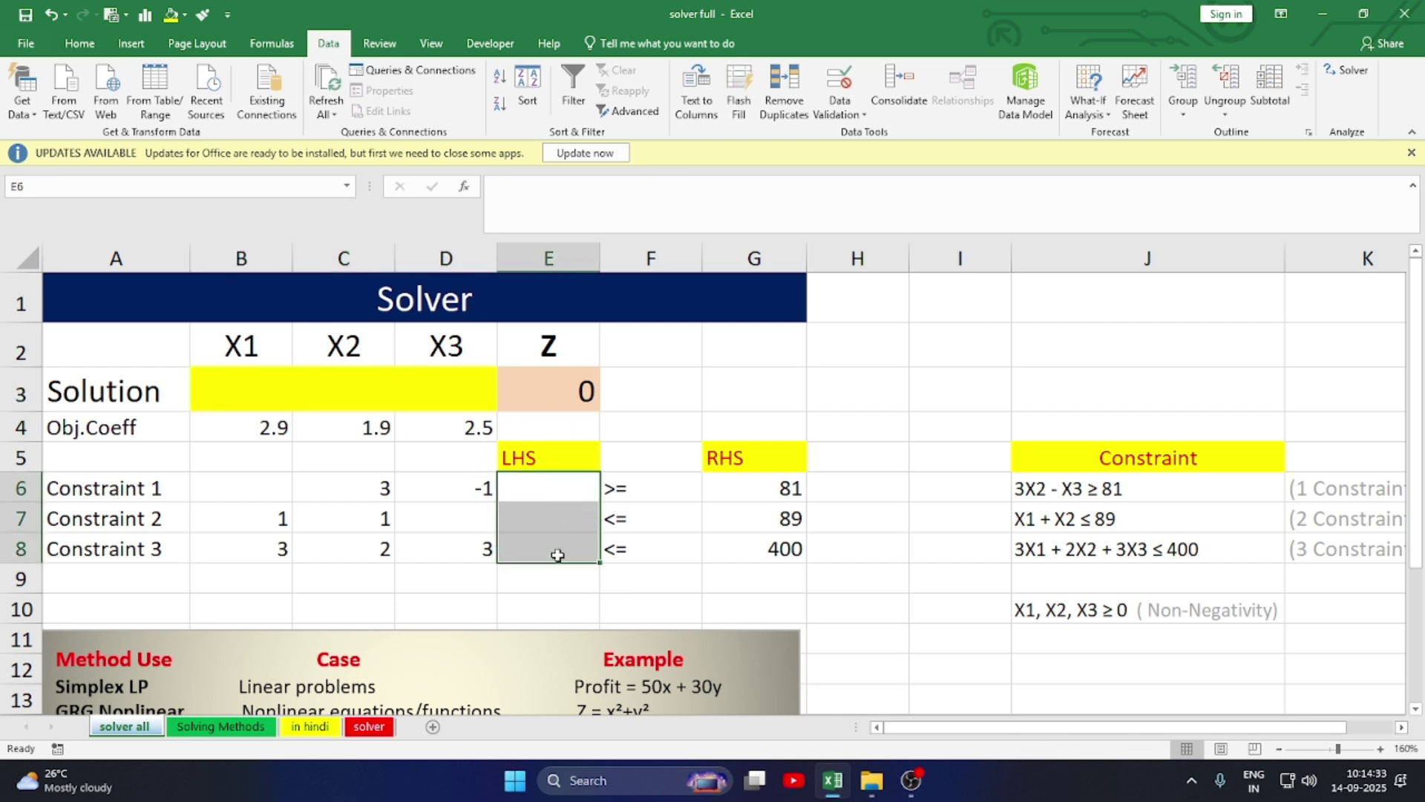
left_click(557, 407)
key("Delete")
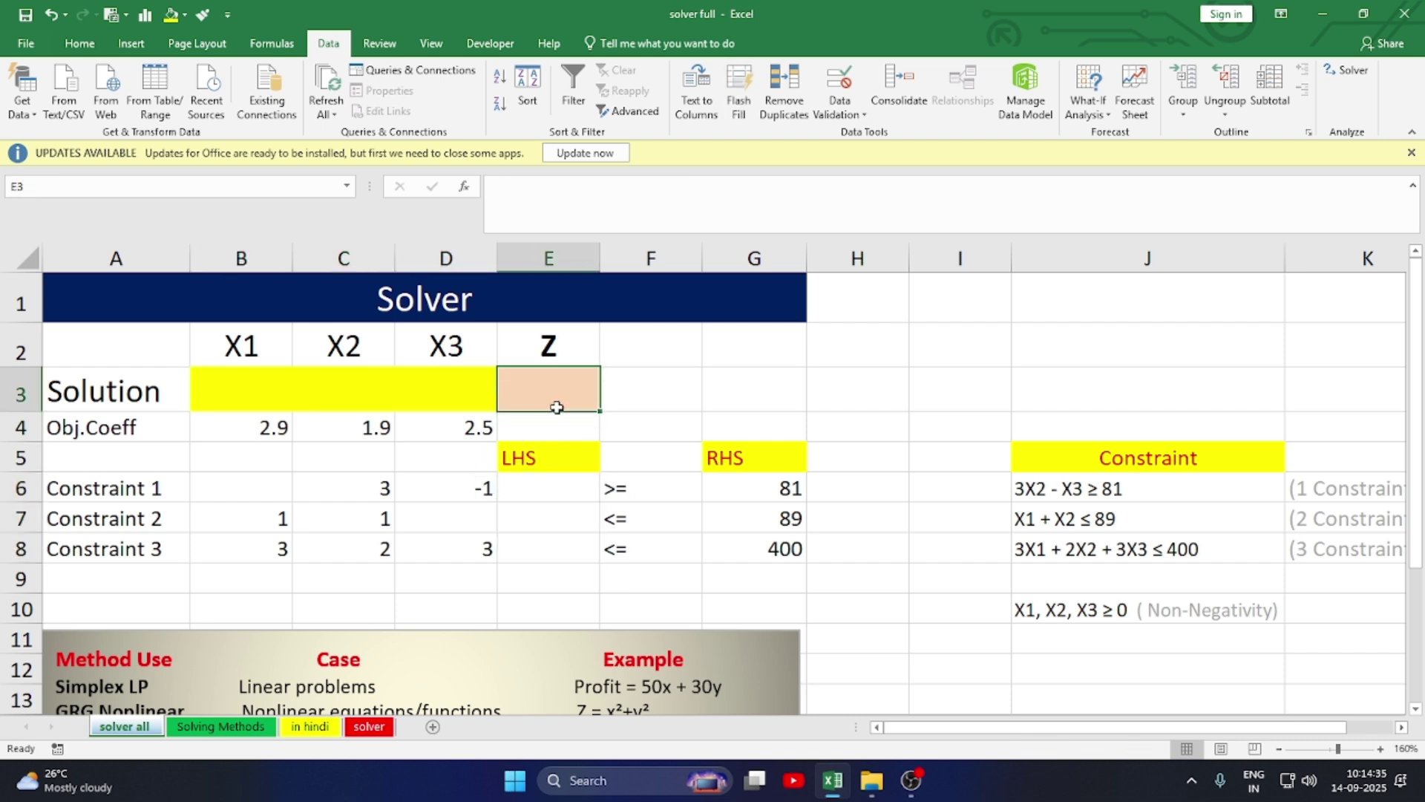
left_click(828, 579)
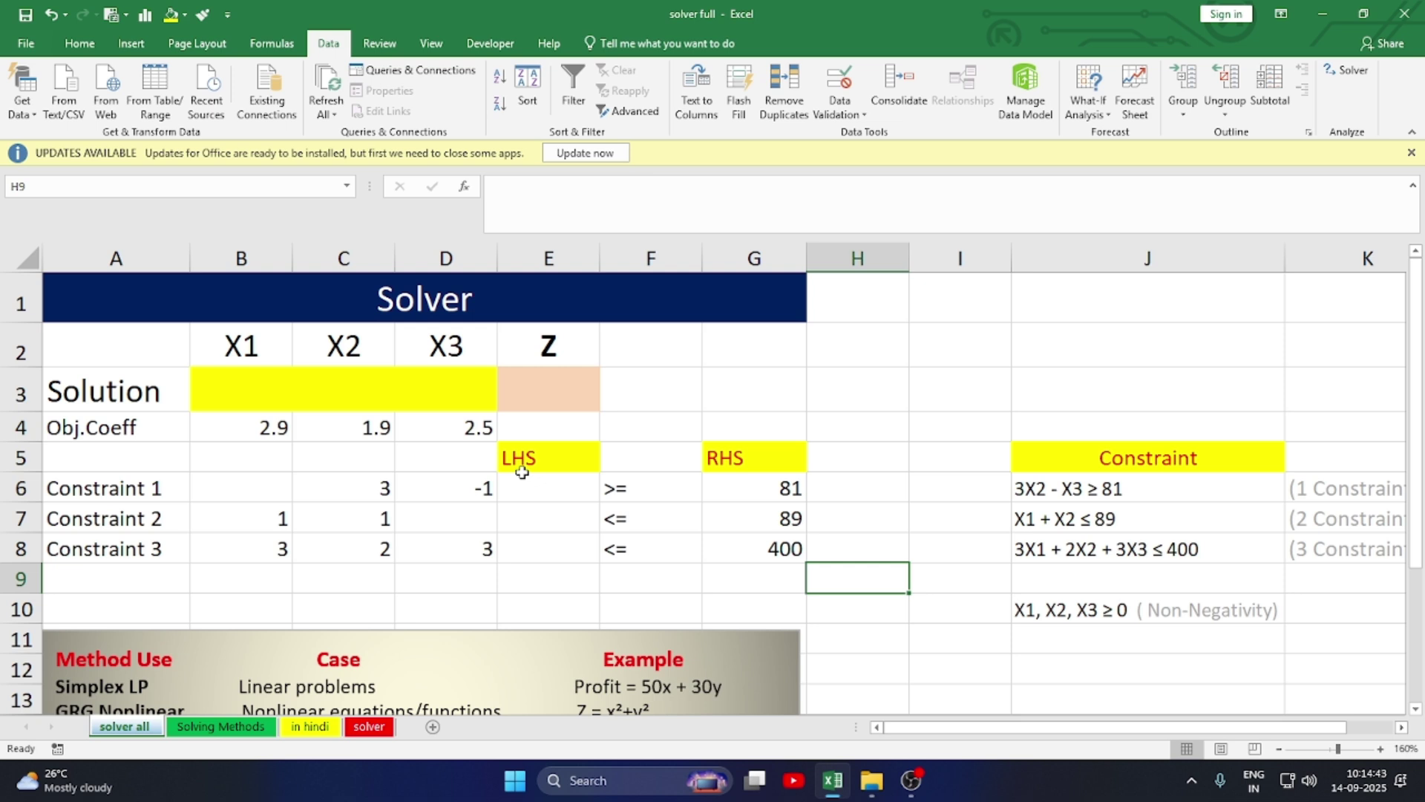
left_click(742, 458)
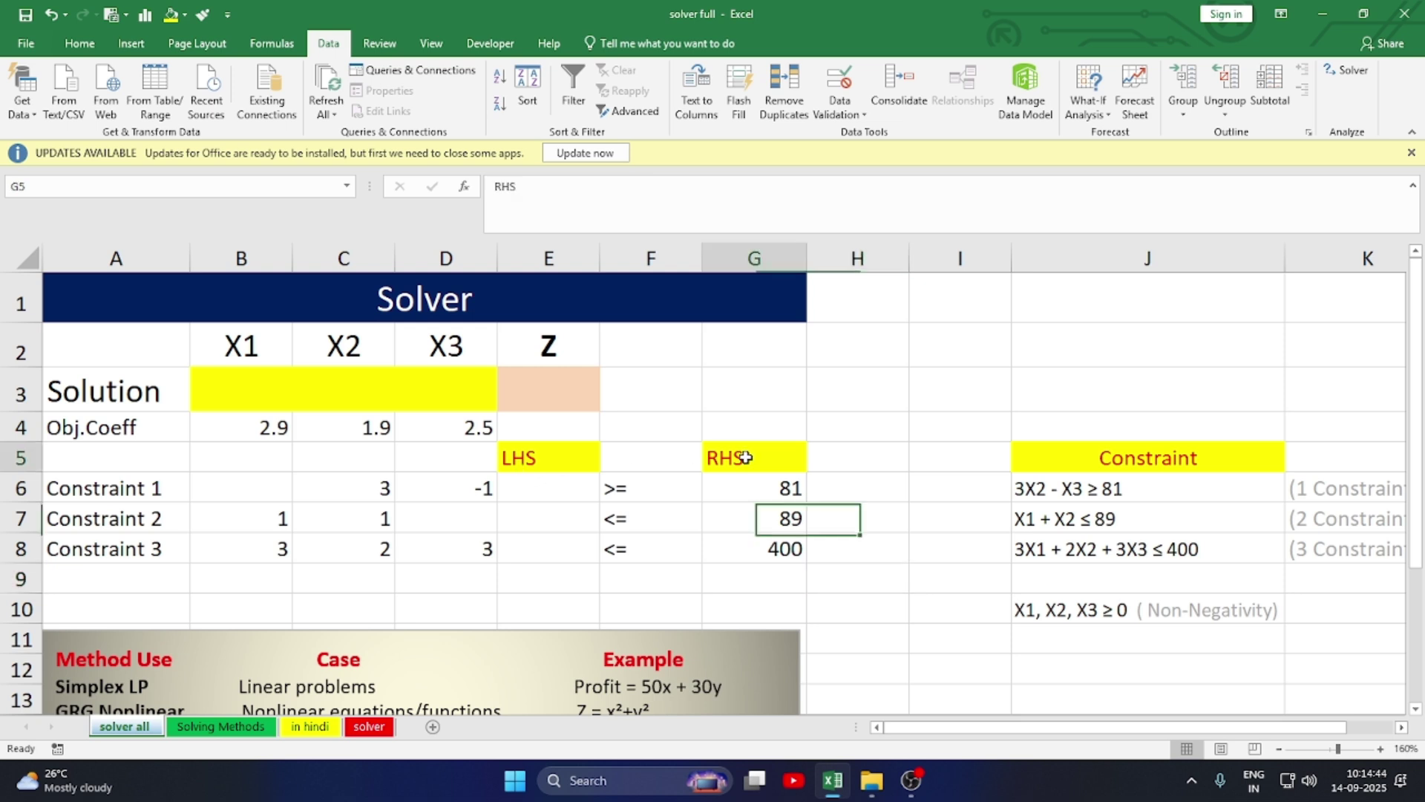
left_click(547, 492)
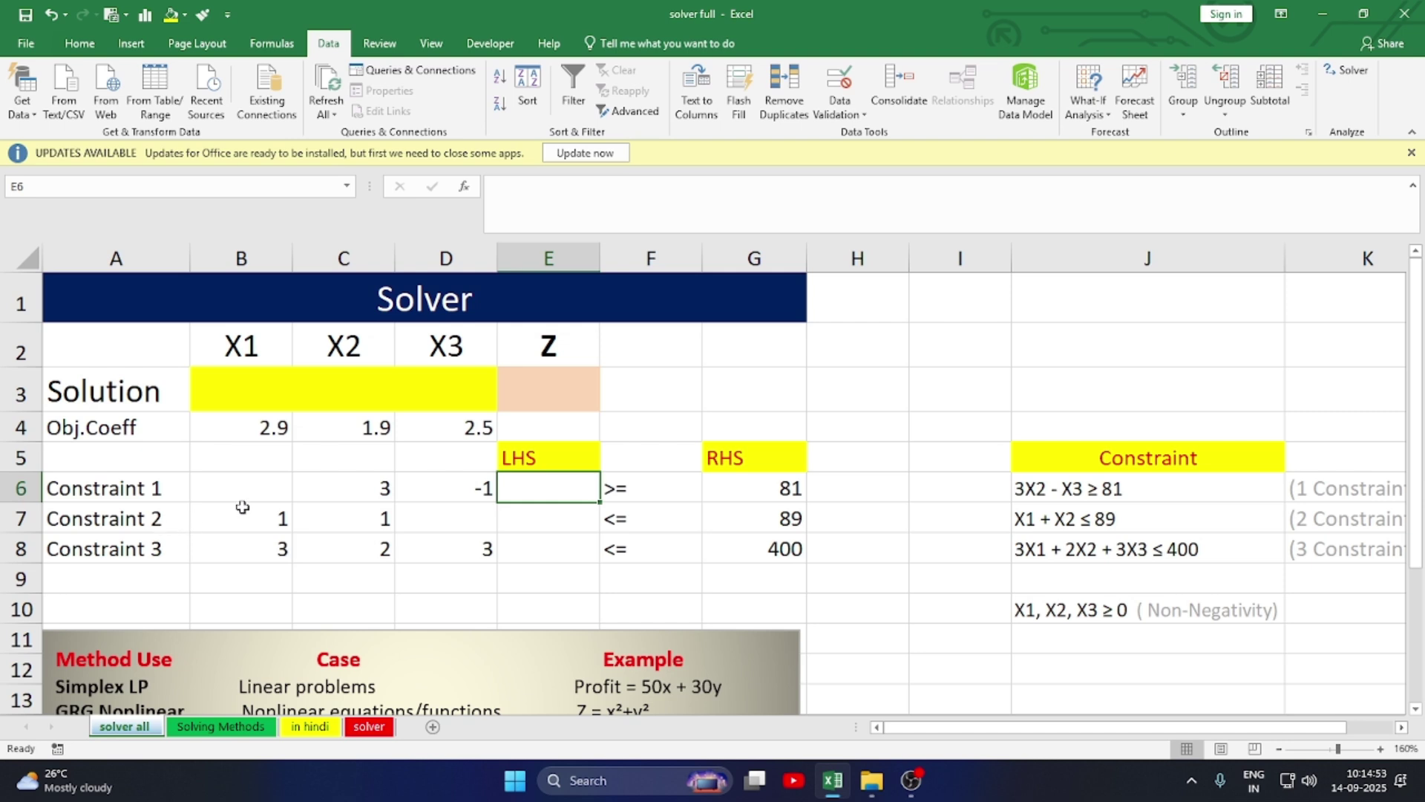
Step: Enter =SUMPRODUCT(B4:D4,B3:D3) in Z cell E3 to multiply the objective coefficients by the solution cells
left_click(549, 406)
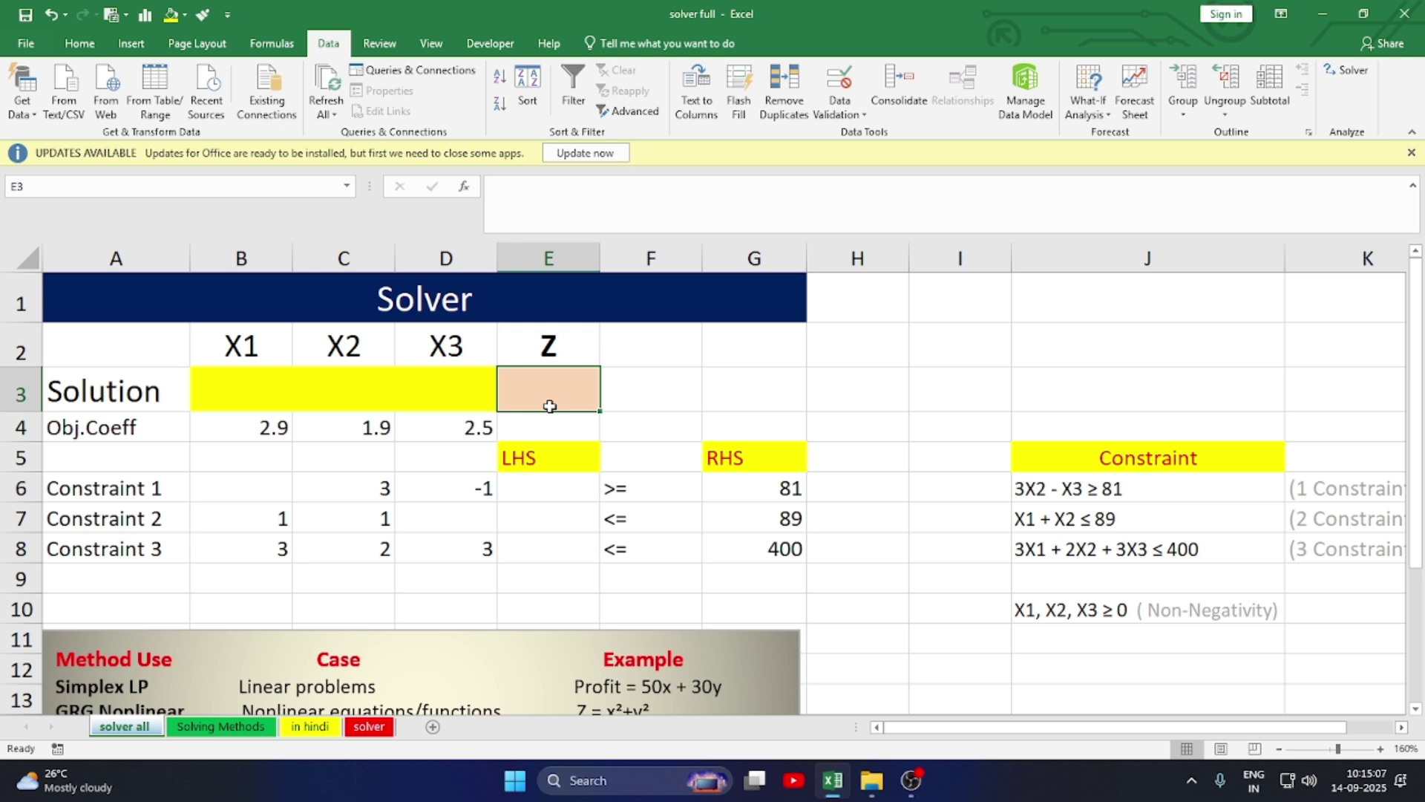
type("=s")
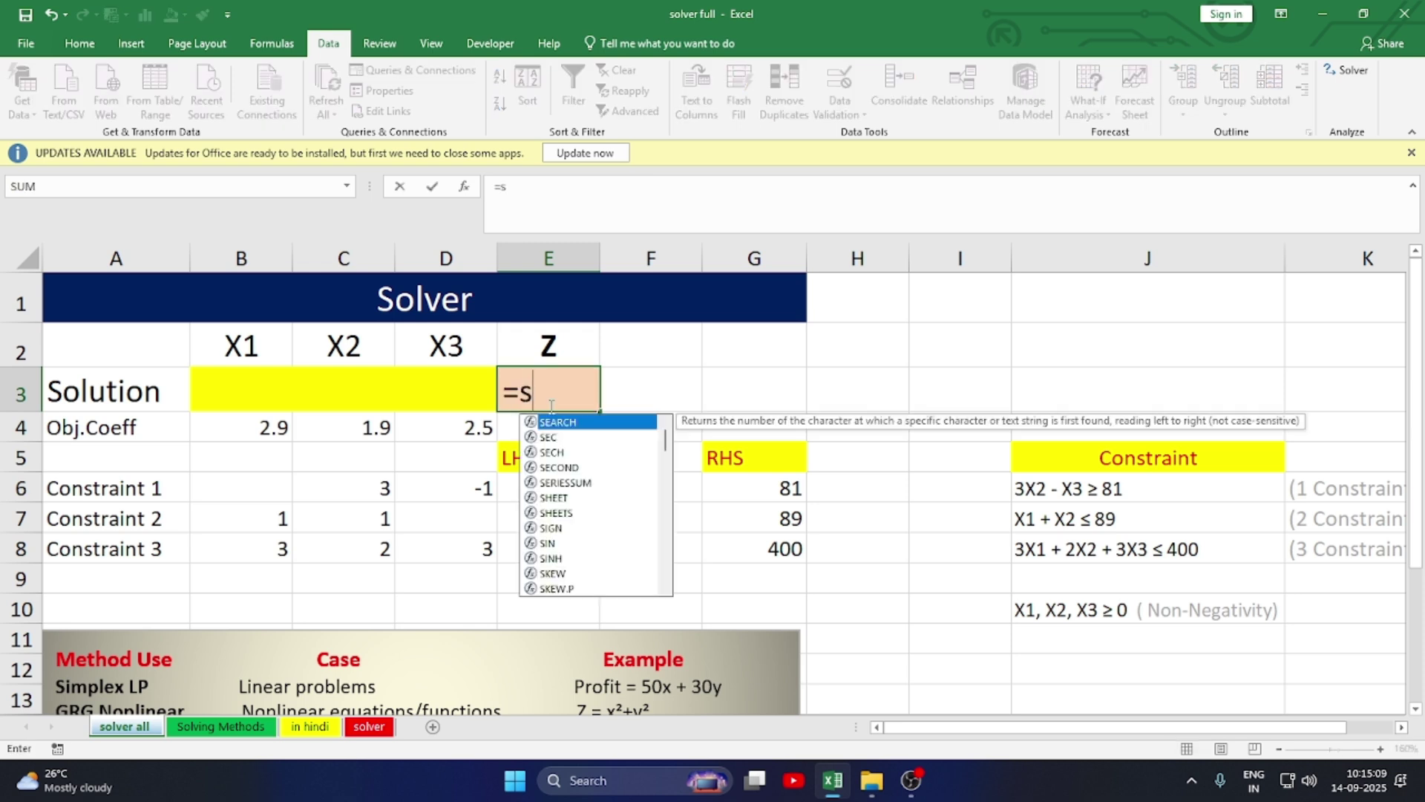
type("um")
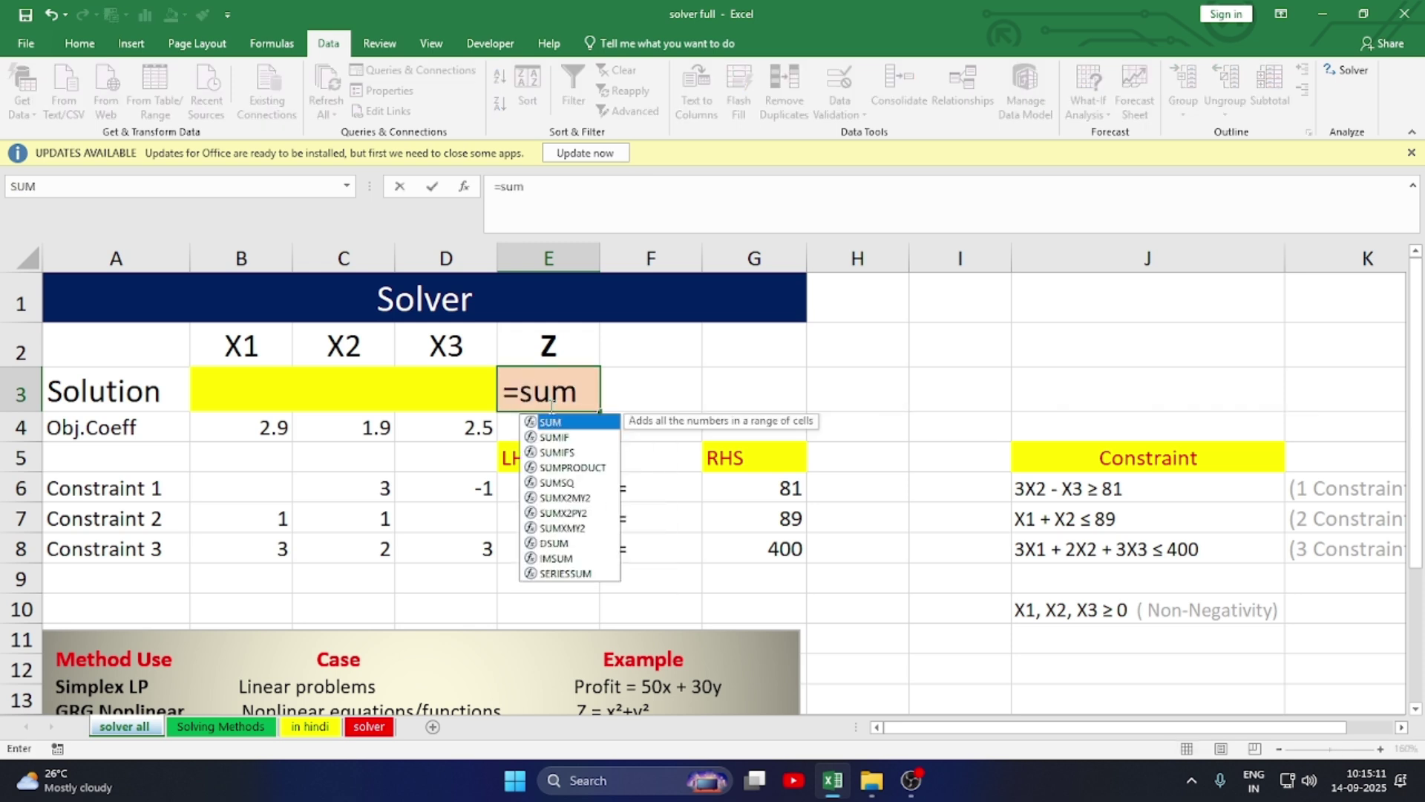
key("Down")
key("Down")
key("Down")
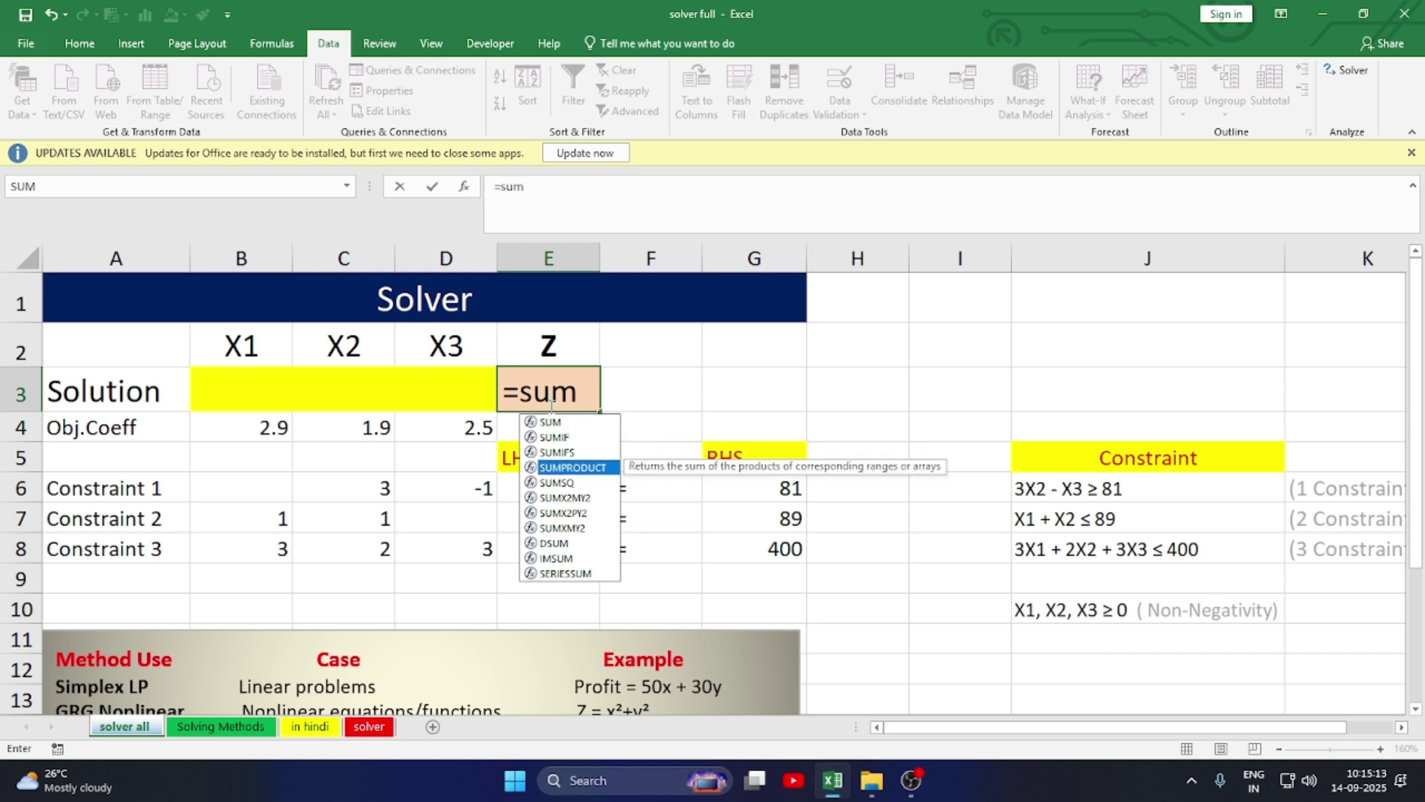
key("Tab")
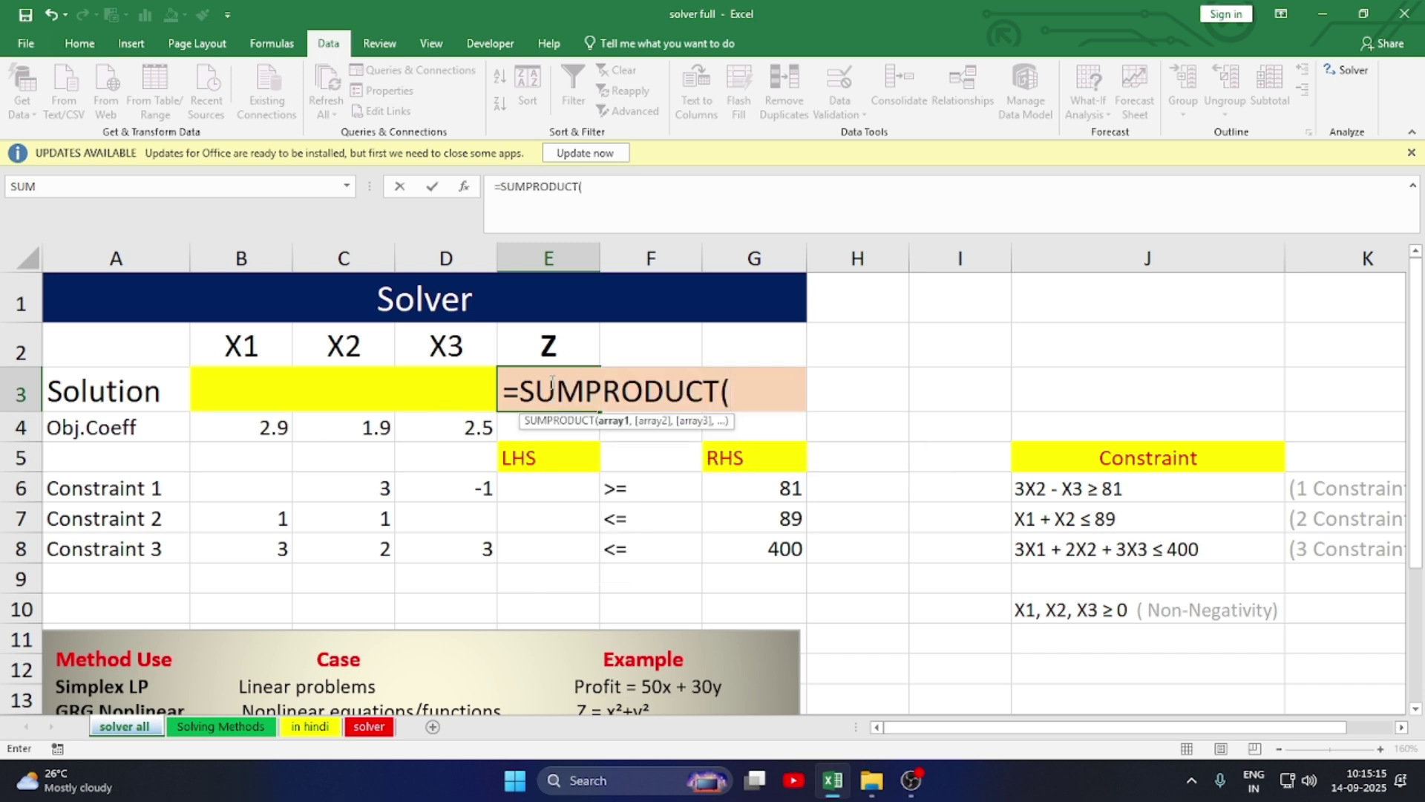
left_click_drag(258, 429, 443, 422)
type(",")
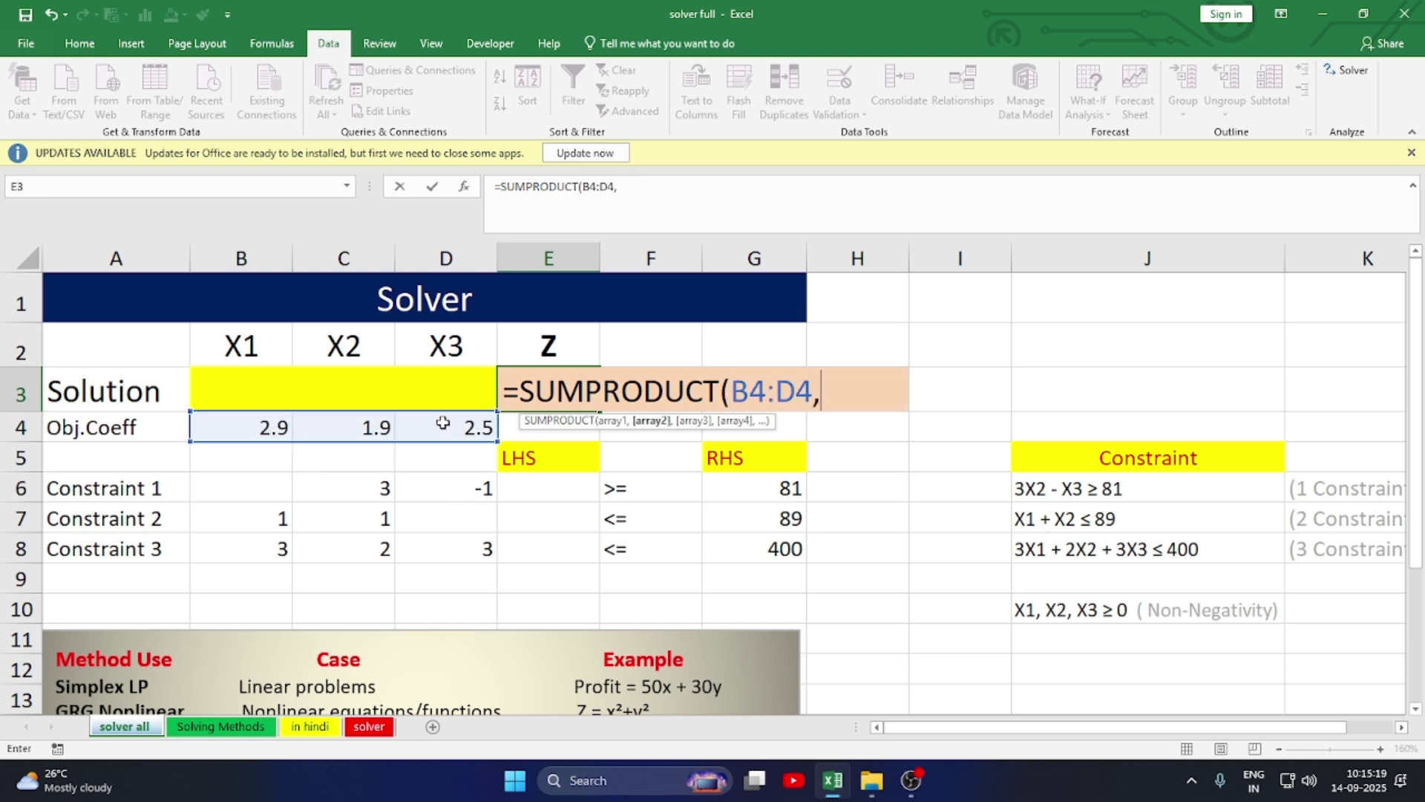
left_click_drag(245, 386, 466, 387)
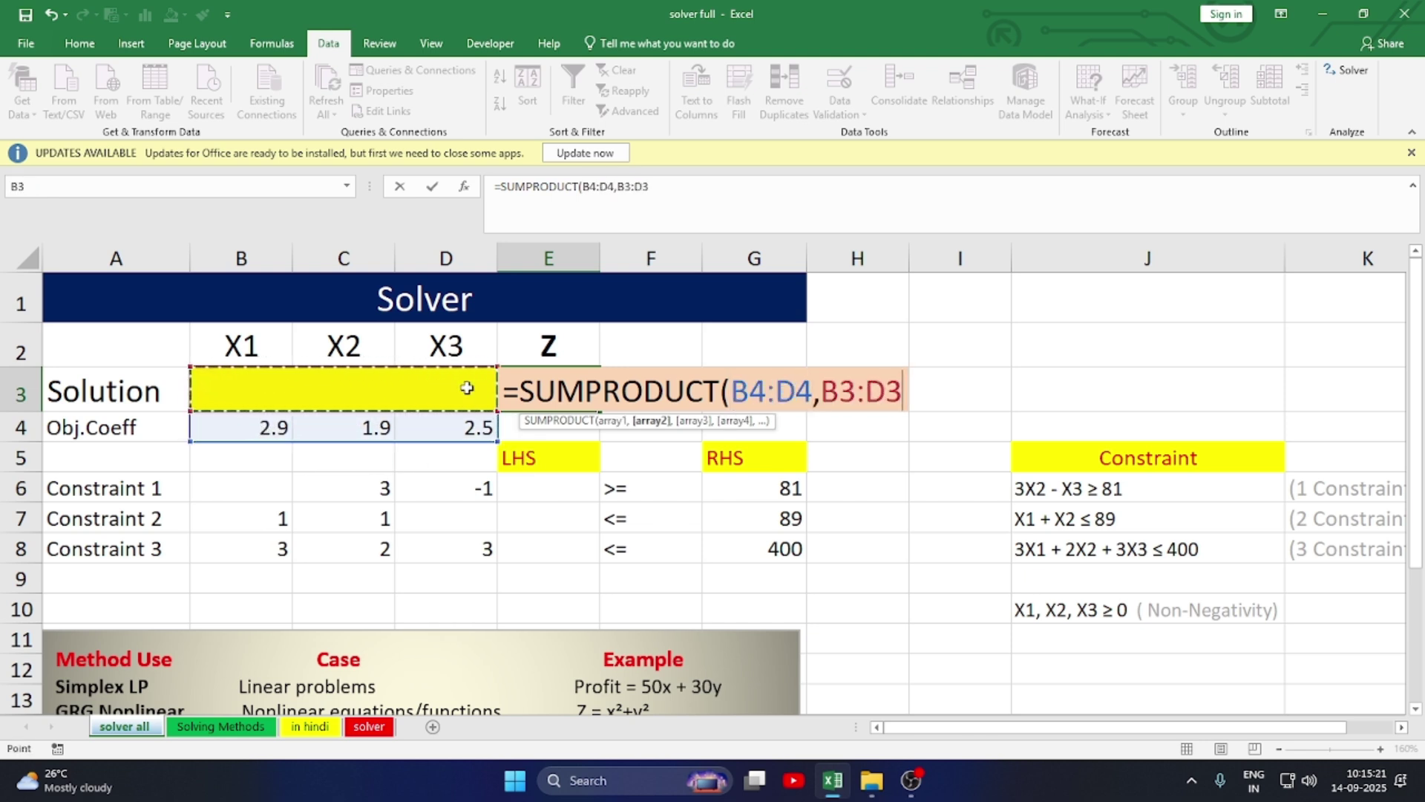
key("Return")
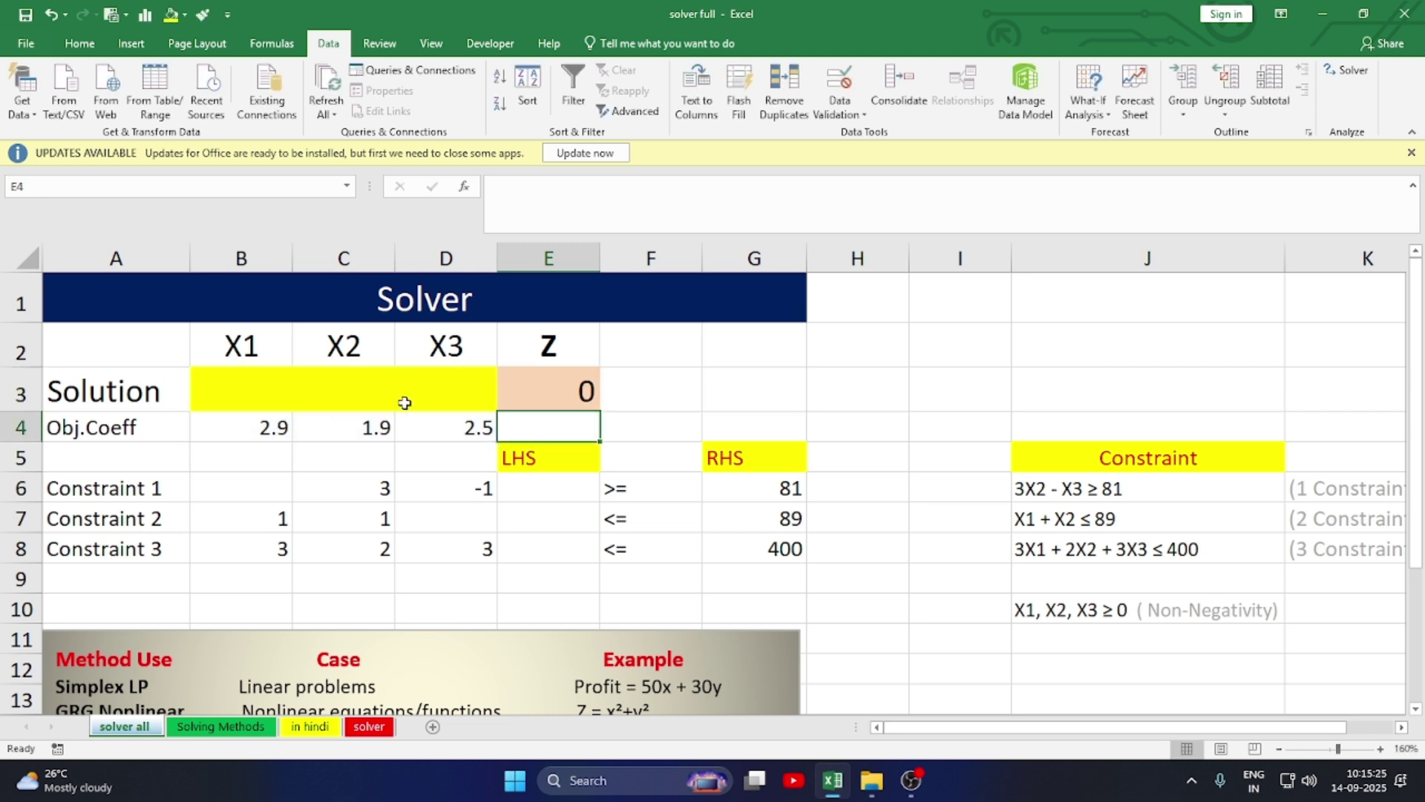
Step: Enter =SUMPRODUCT(B6:D6,B3:D3) in E6 as the left-hand side of Constraint 1
left_click(549, 488)
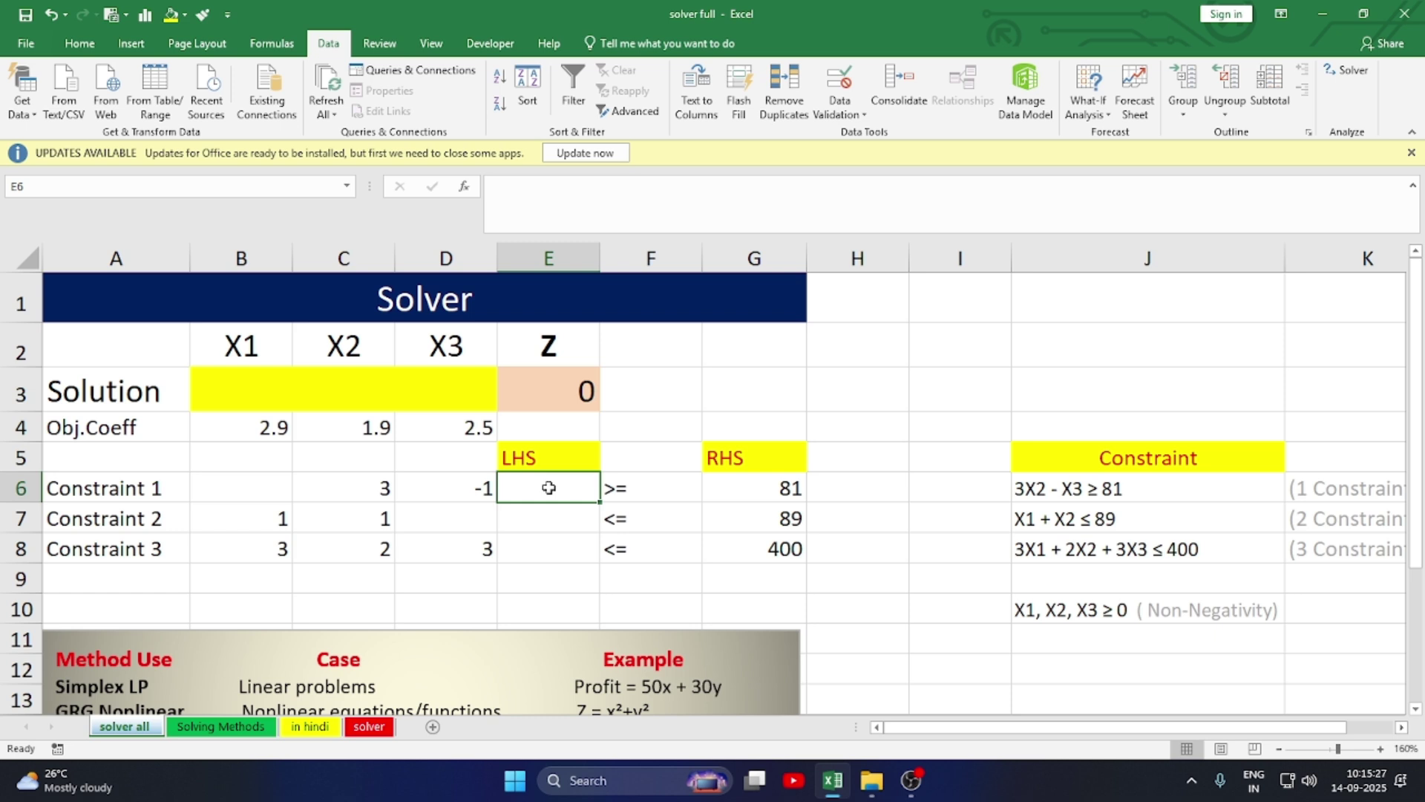
type("=sum")
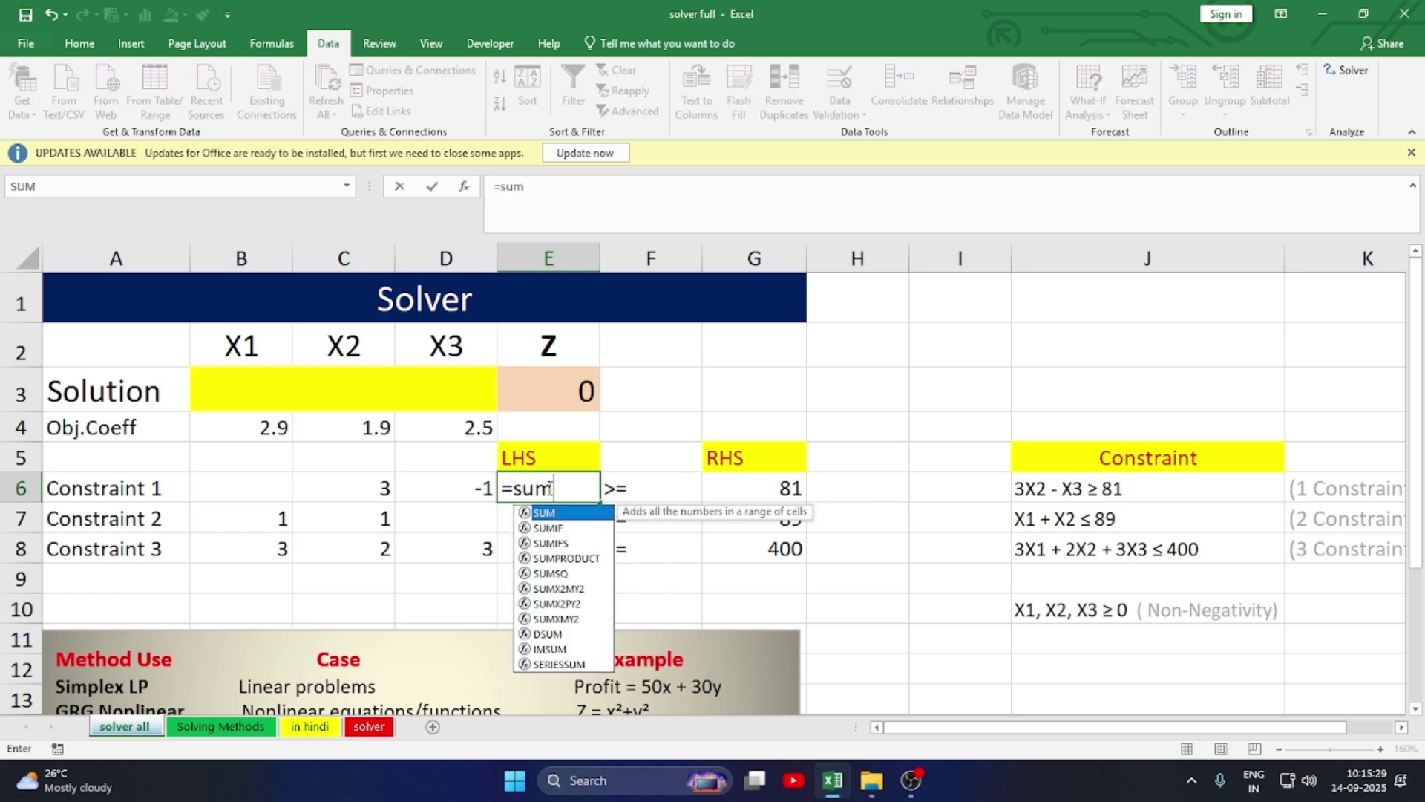
key("Down")
key("Down")
key("Down")
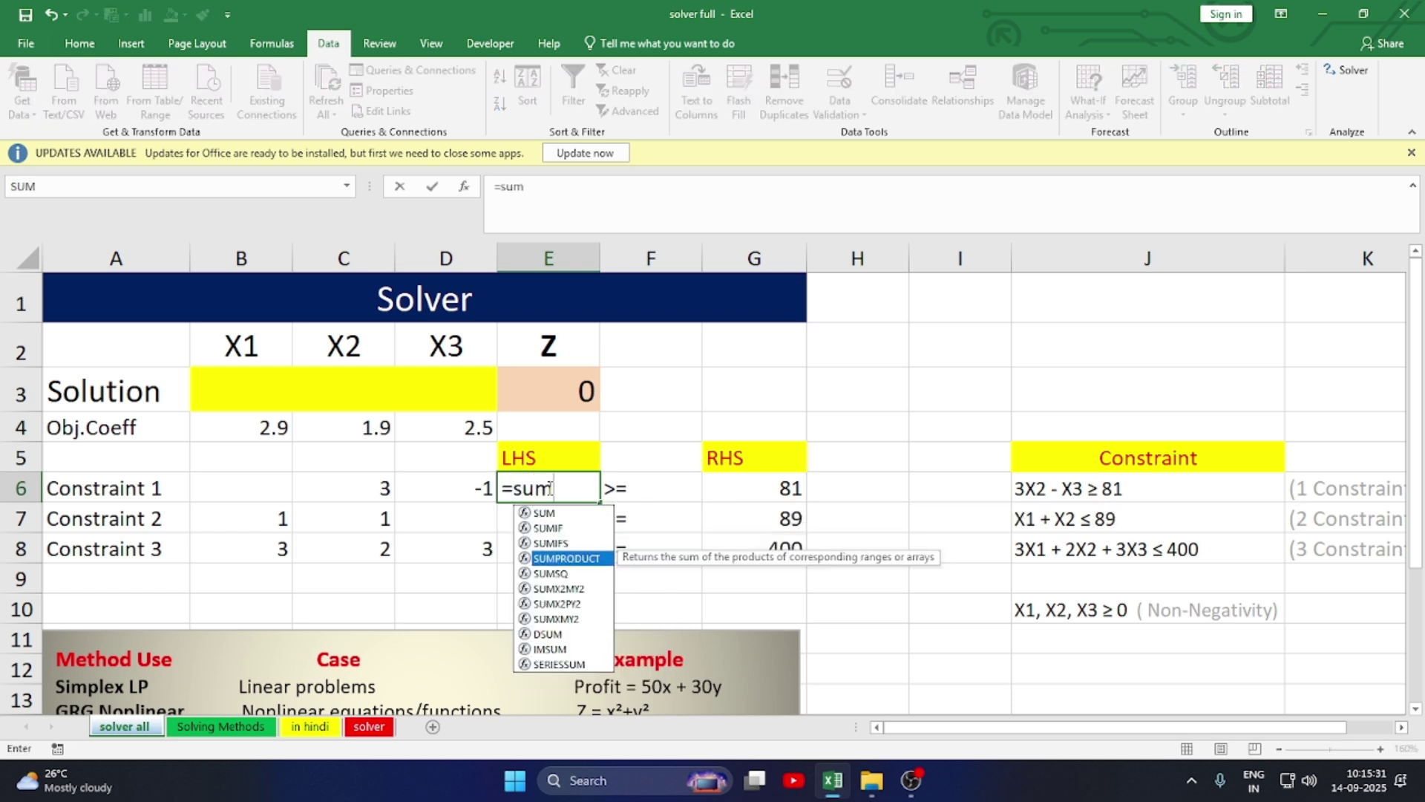
type("p")
key("Tab")
left_click_drag(238, 486, 443, 476)
type(",")
left_click_drag(203, 387, 440, 392)
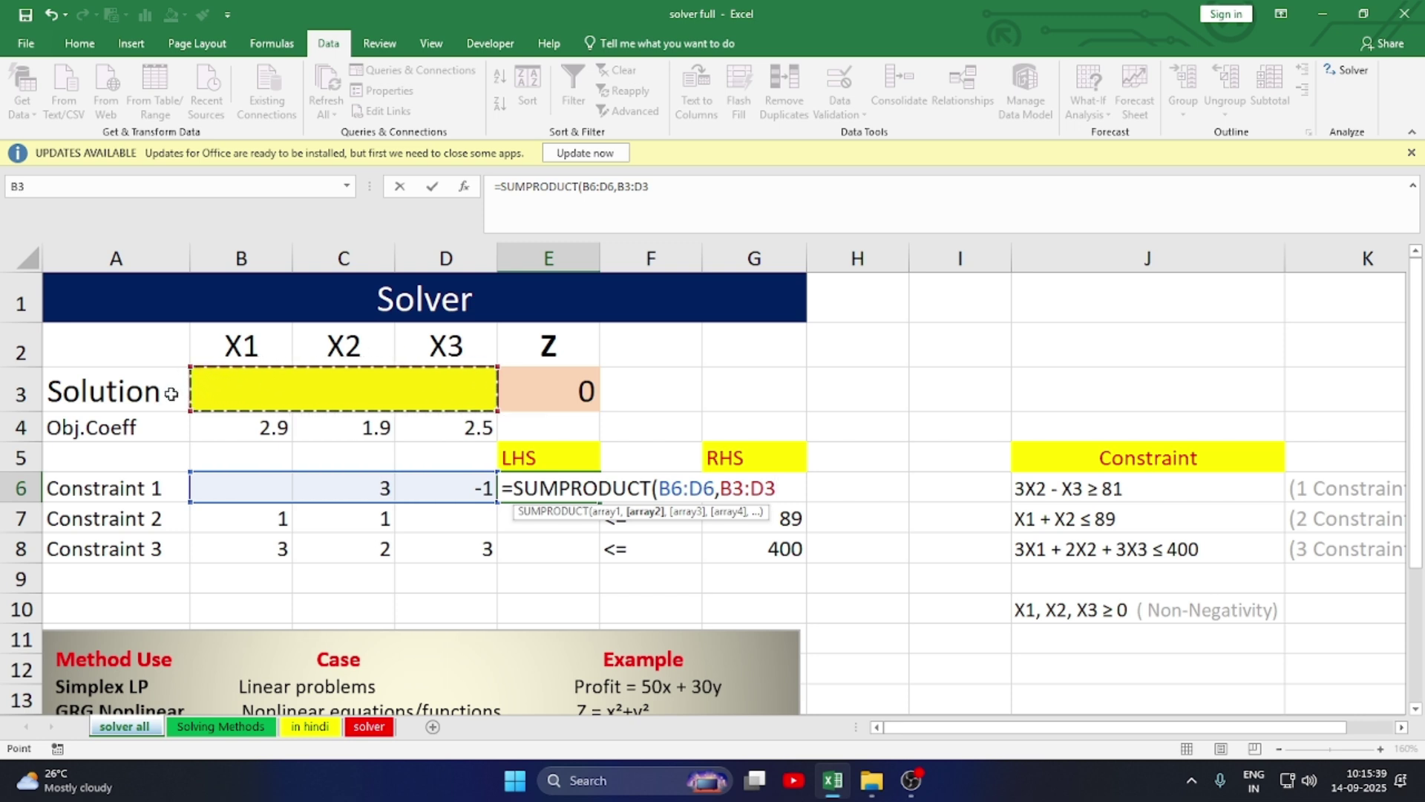
key("Return")
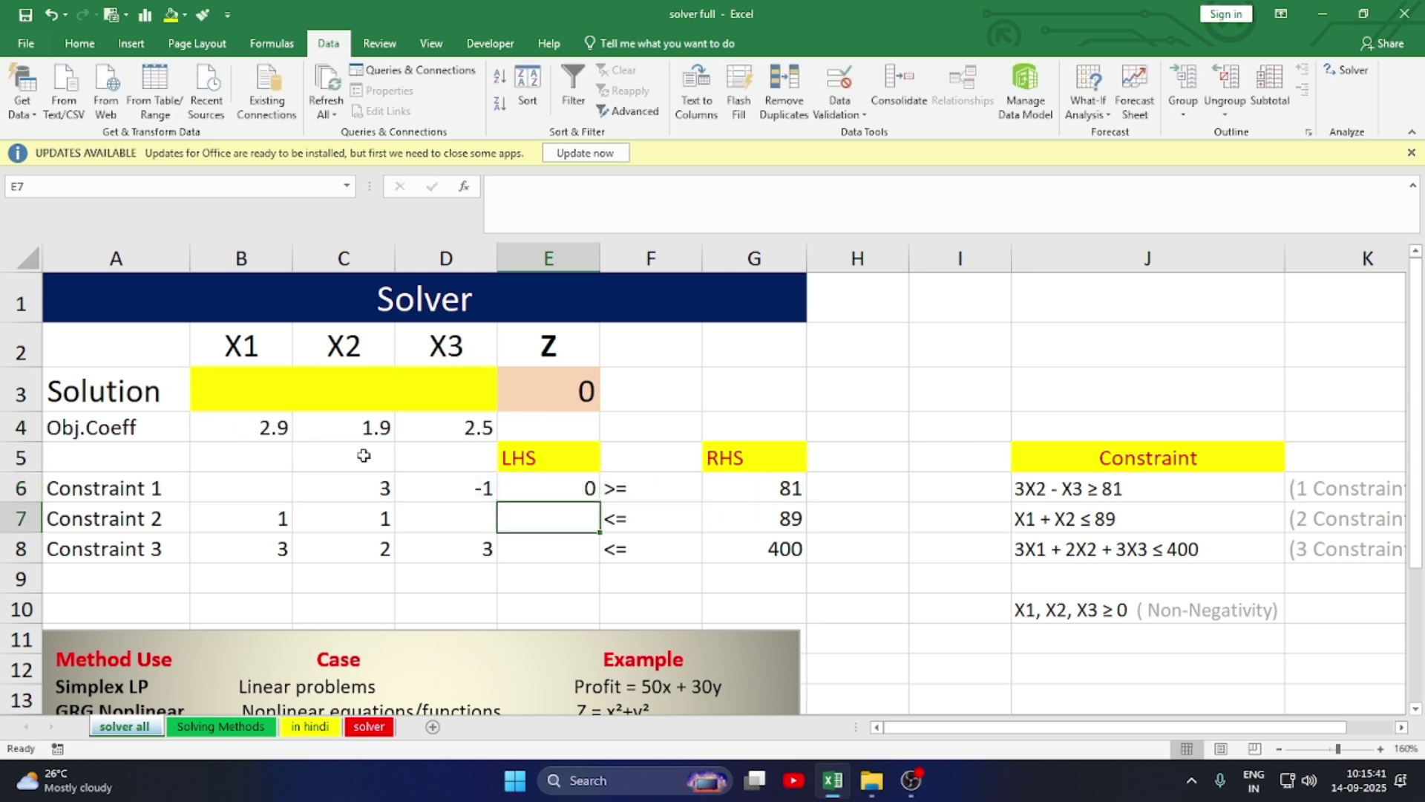
Step: Make the solution range absolute as $B$3:$D$3 in the E6 formula and fill it down to E8
left_click(551, 489)
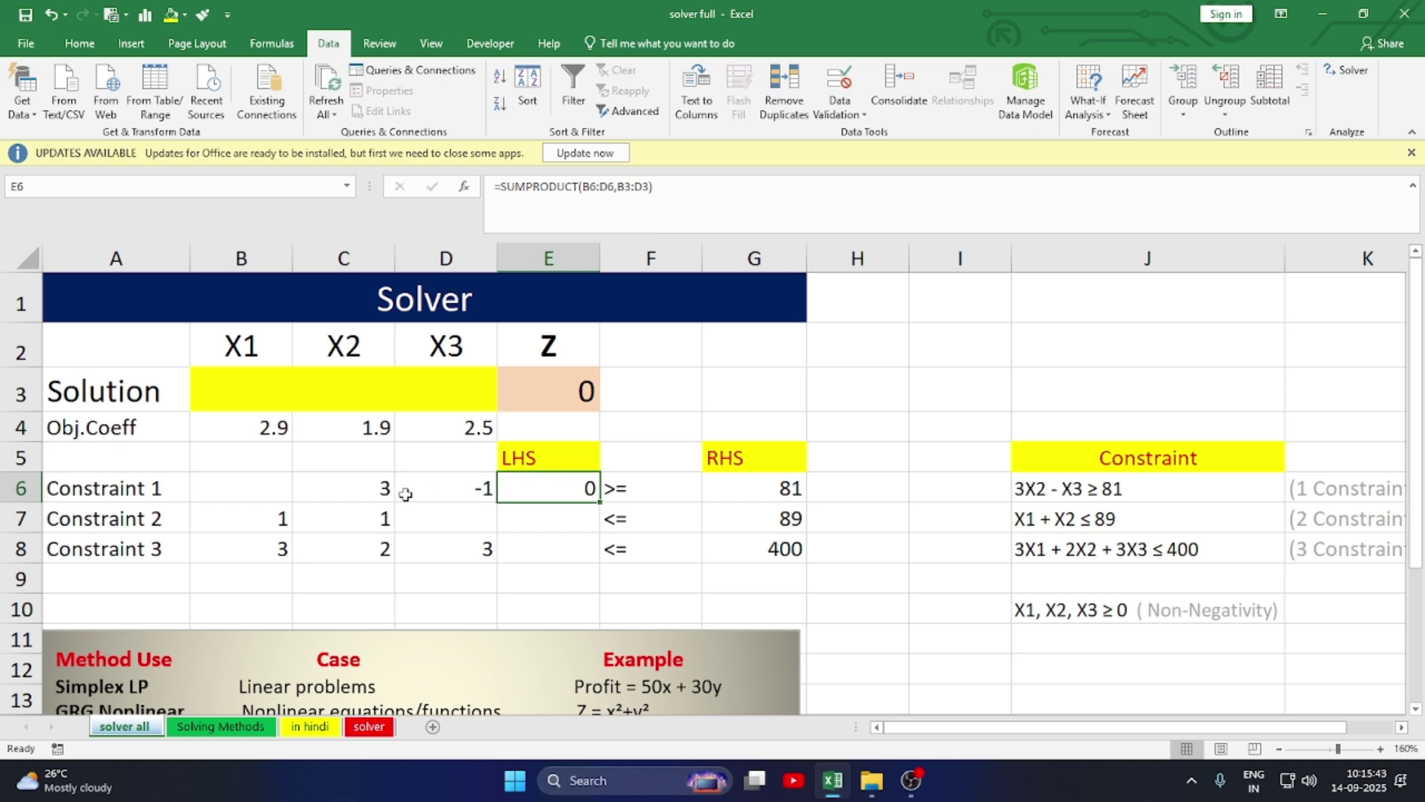
left_click(625, 189)
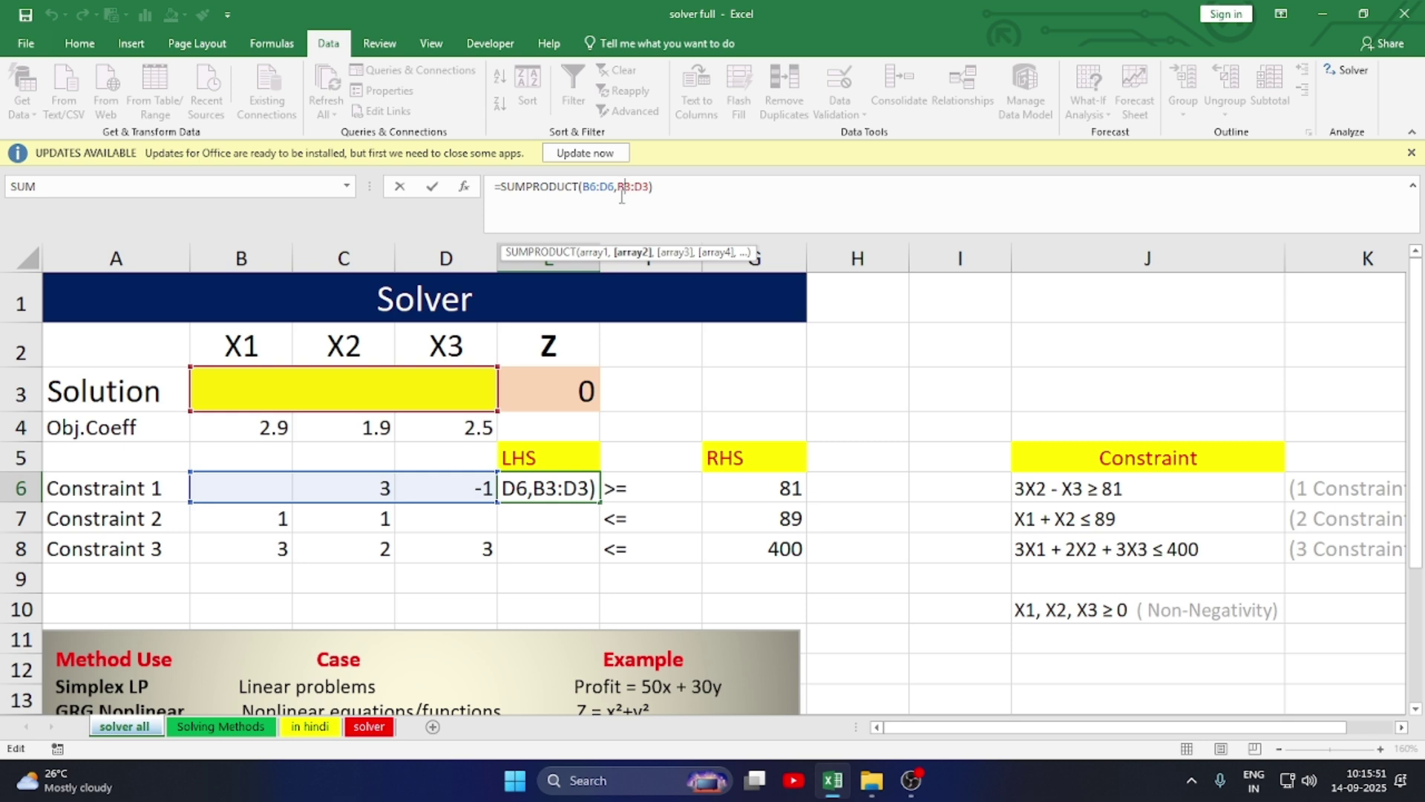
key("F4")
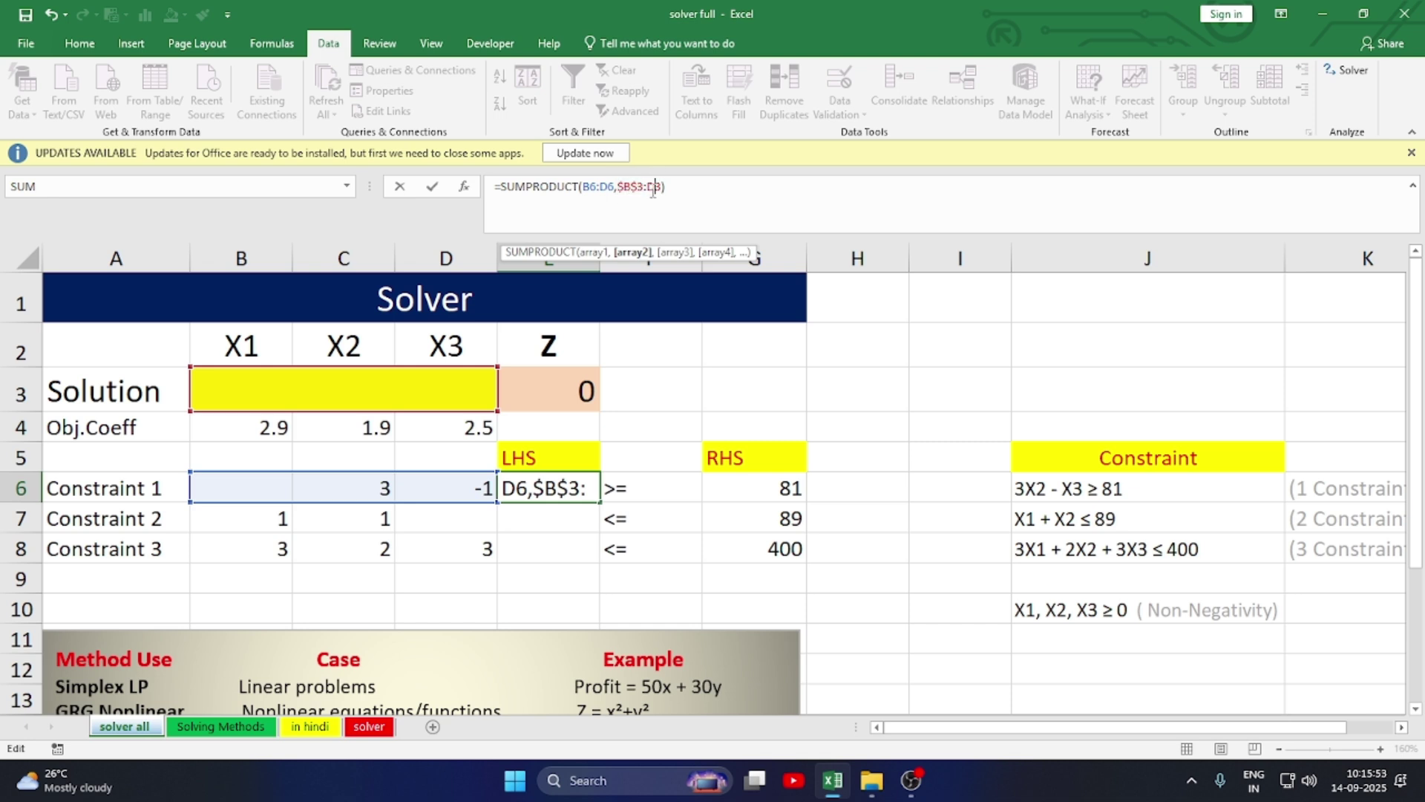
key("F4")
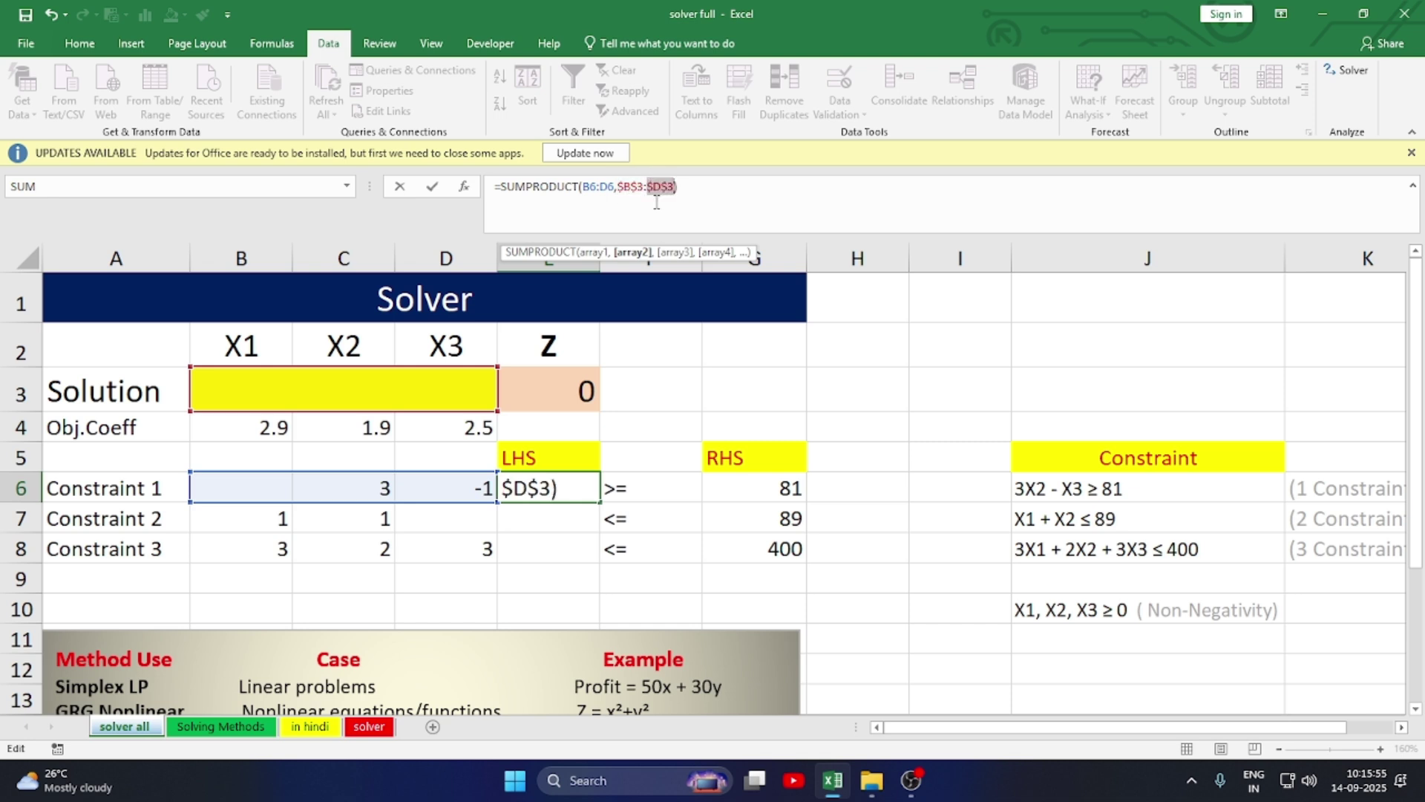
key("Return")
left_click(568, 488)
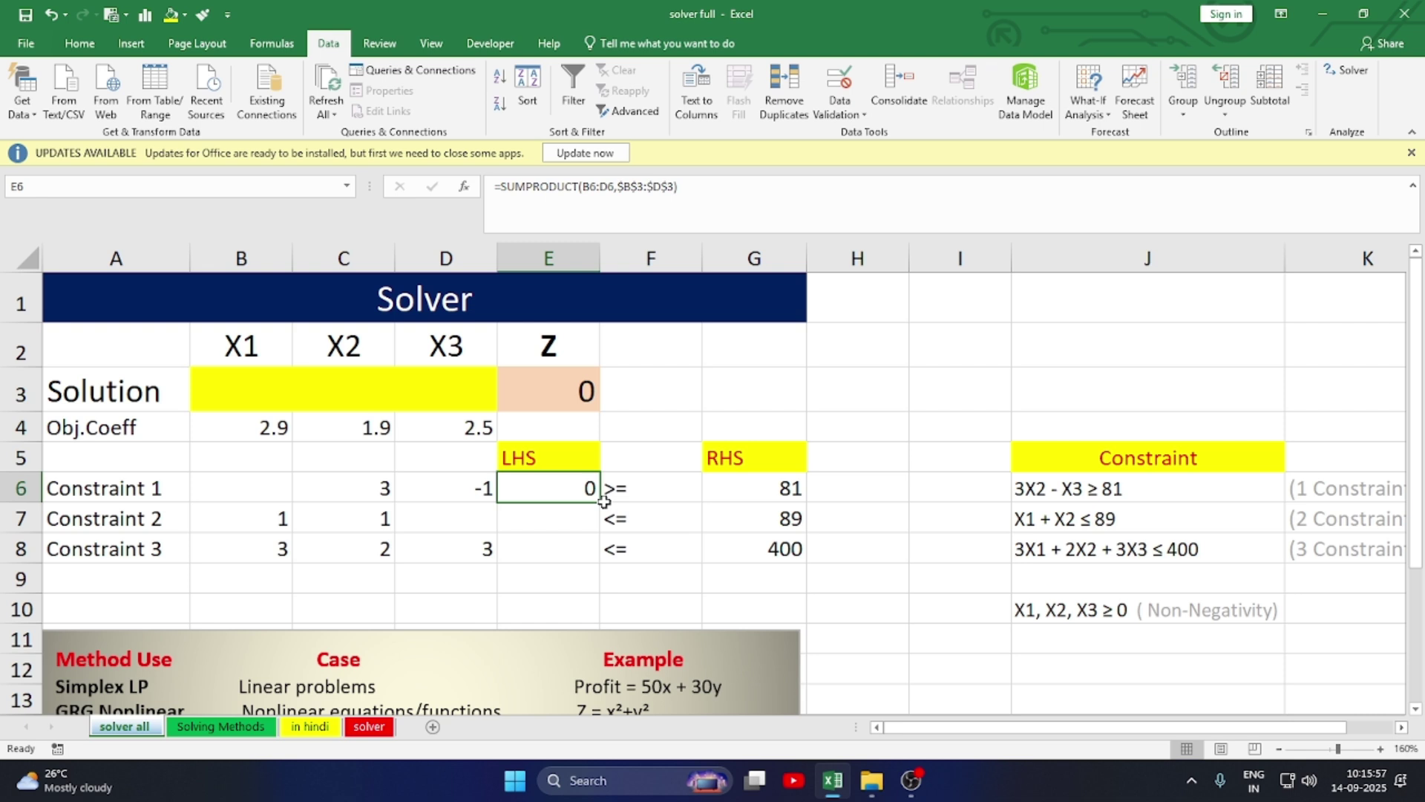
left_click_drag(601, 502, 591, 557)
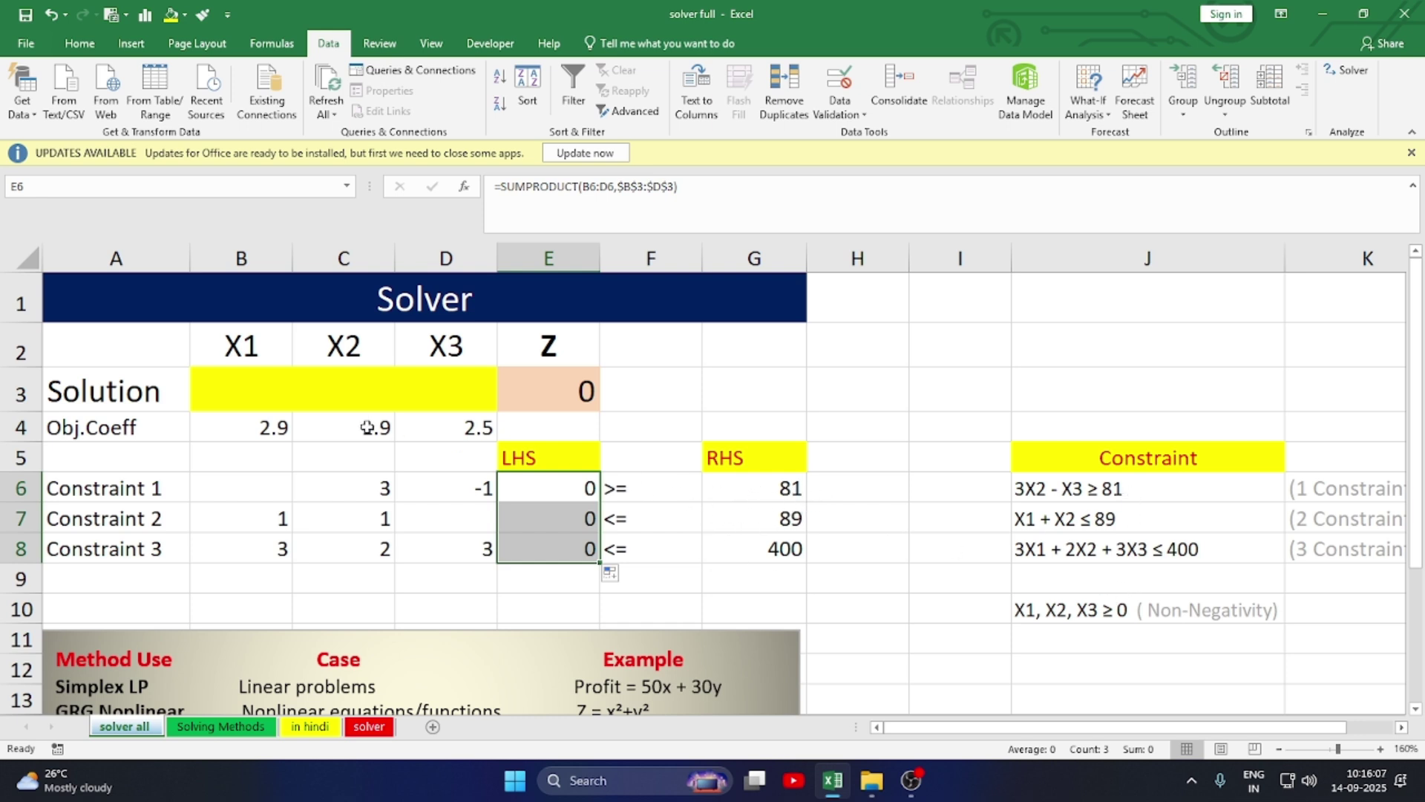
Step: Open Solver for the Z cell E3 and reset all its options and cell selections
left_click(546, 397)
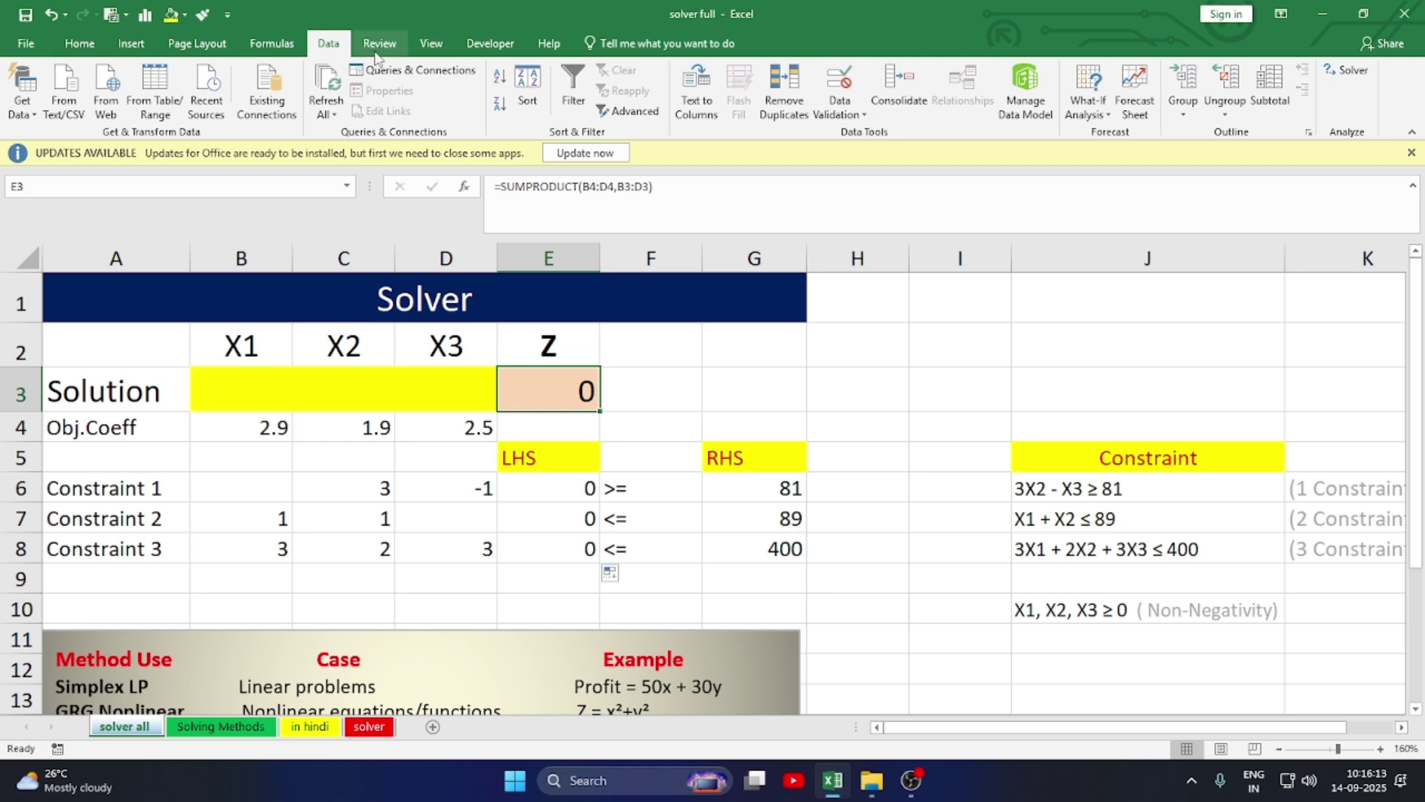
left_click(1344, 70)
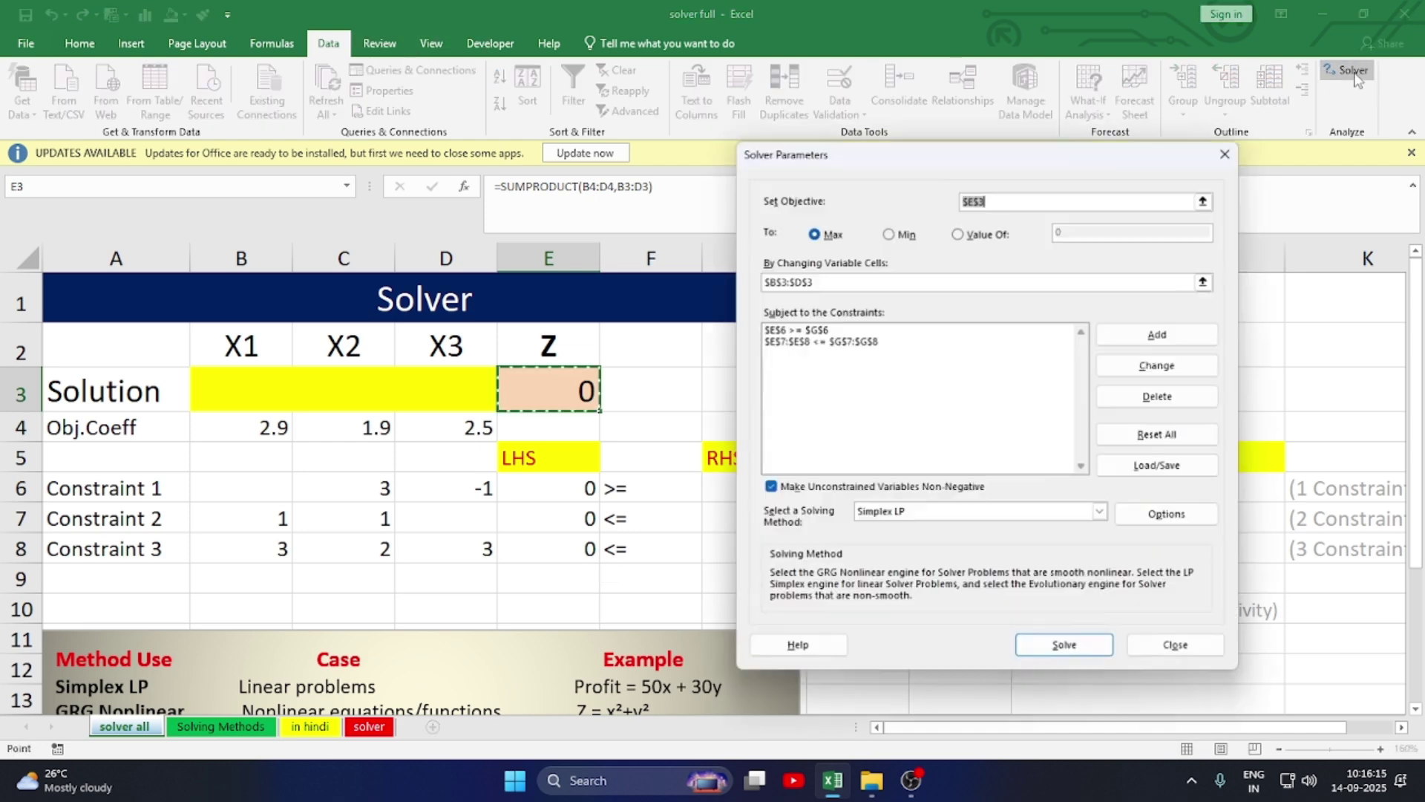
left_click(1158, 434)
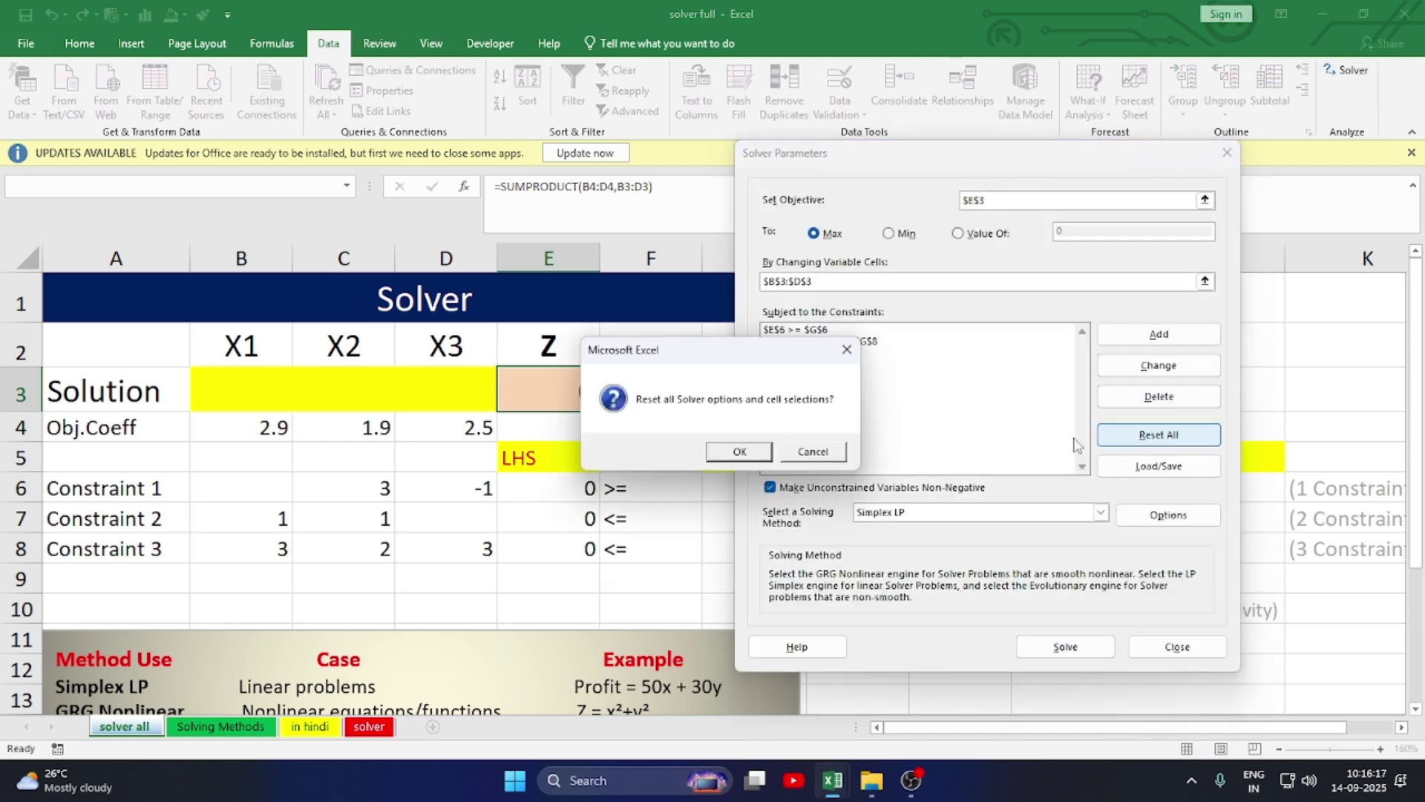
left_click(740, 452)
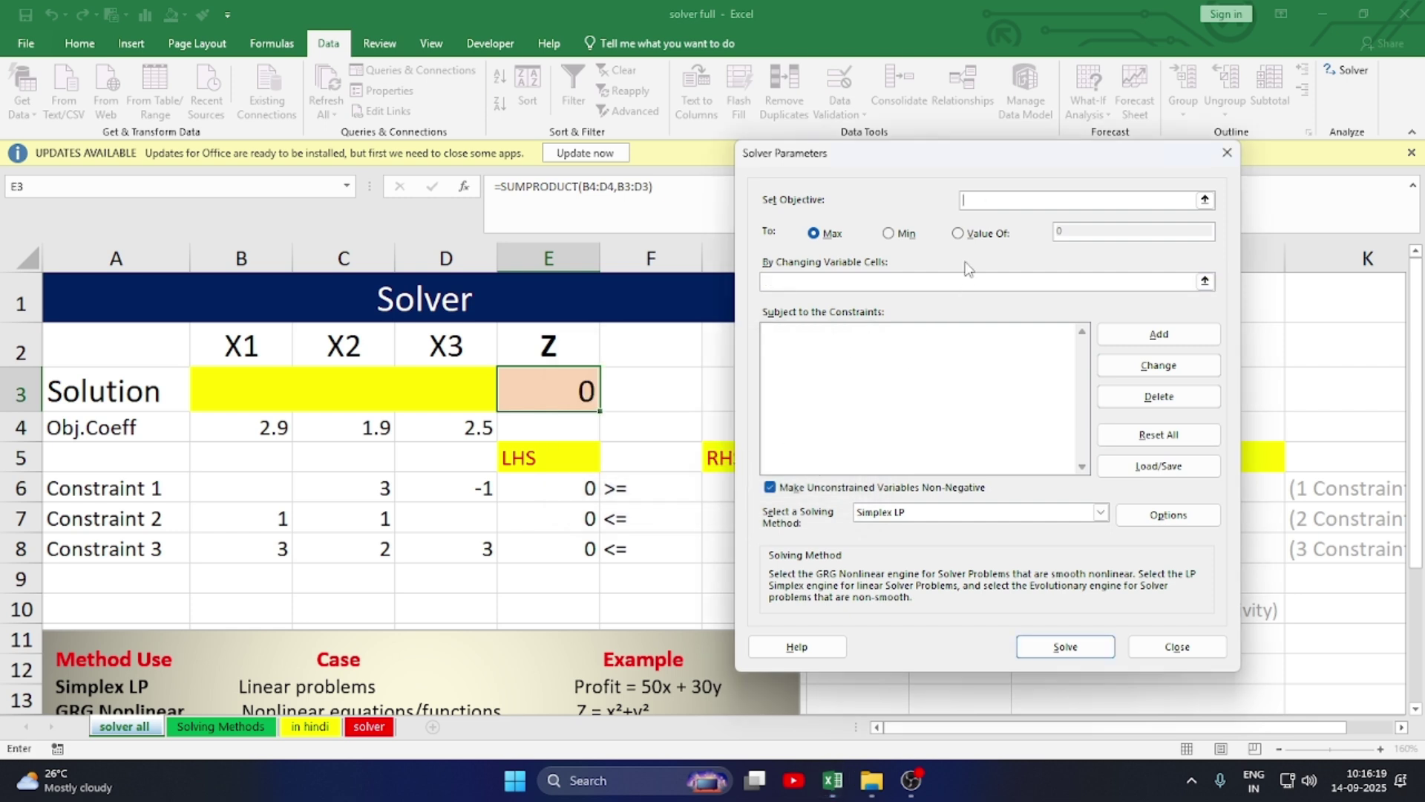
Step: Set the Solver objective to Z cell $E$3 and the changing variable cells to $B$3:$D$3
left_click(564, 390)
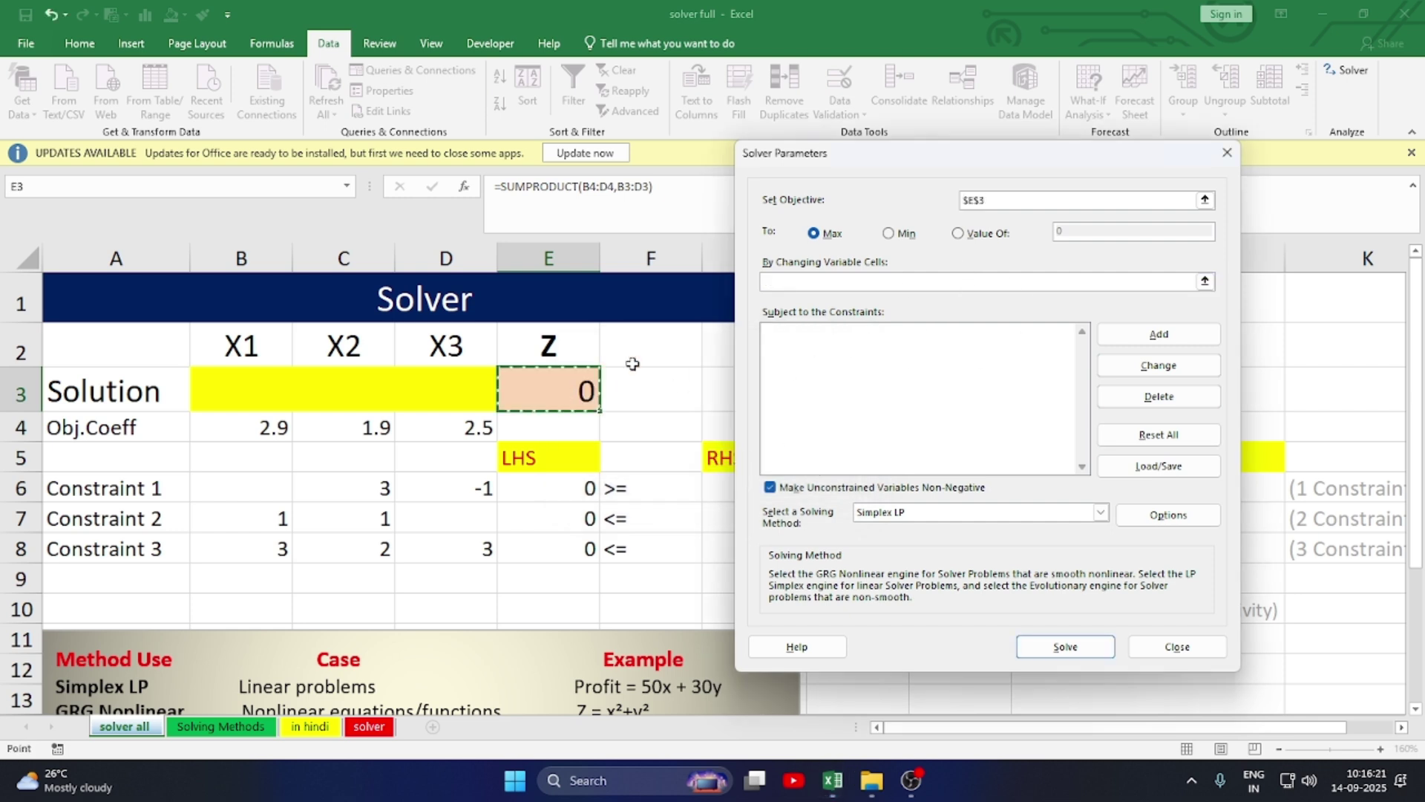
left_click(798, 280)
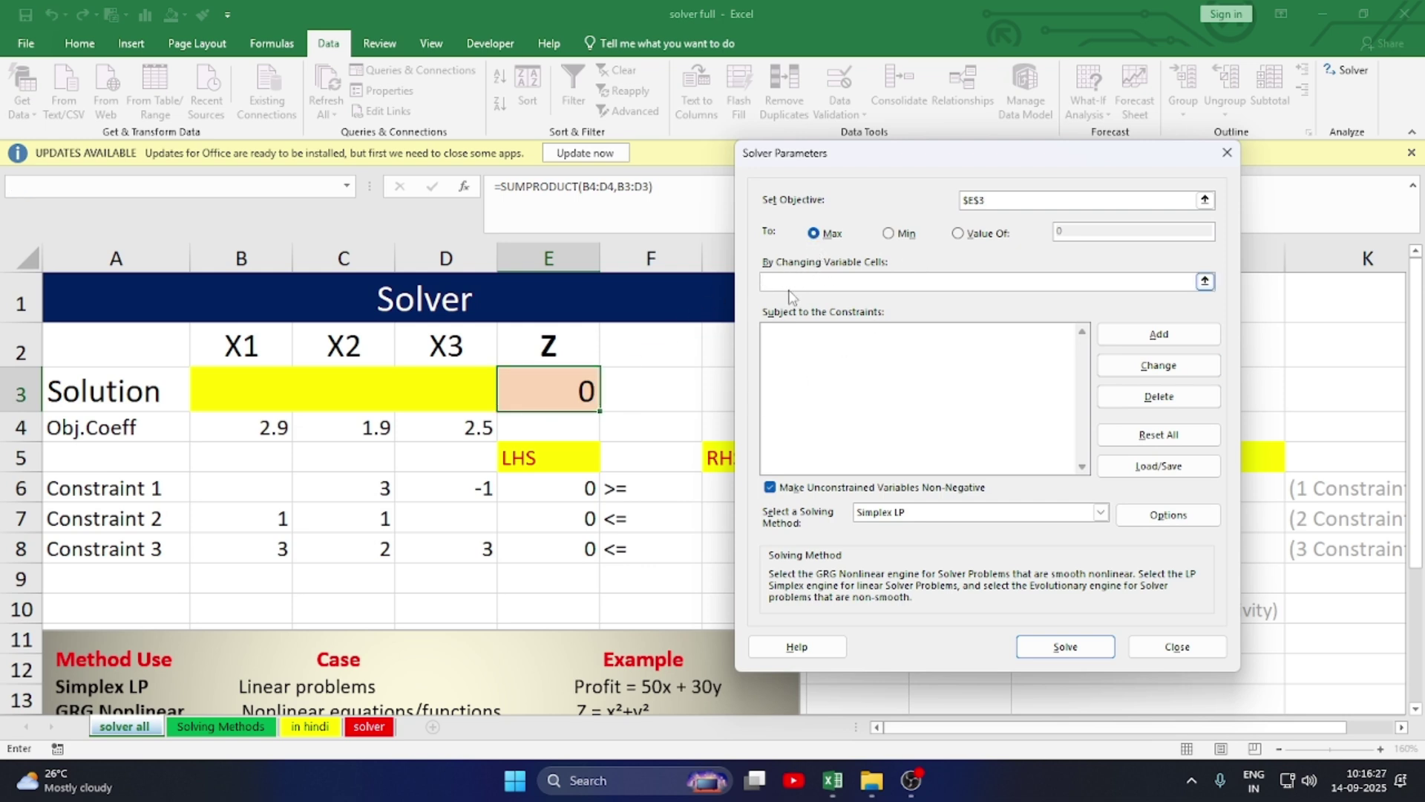
left_click_drag(265, 384, 434, 389)
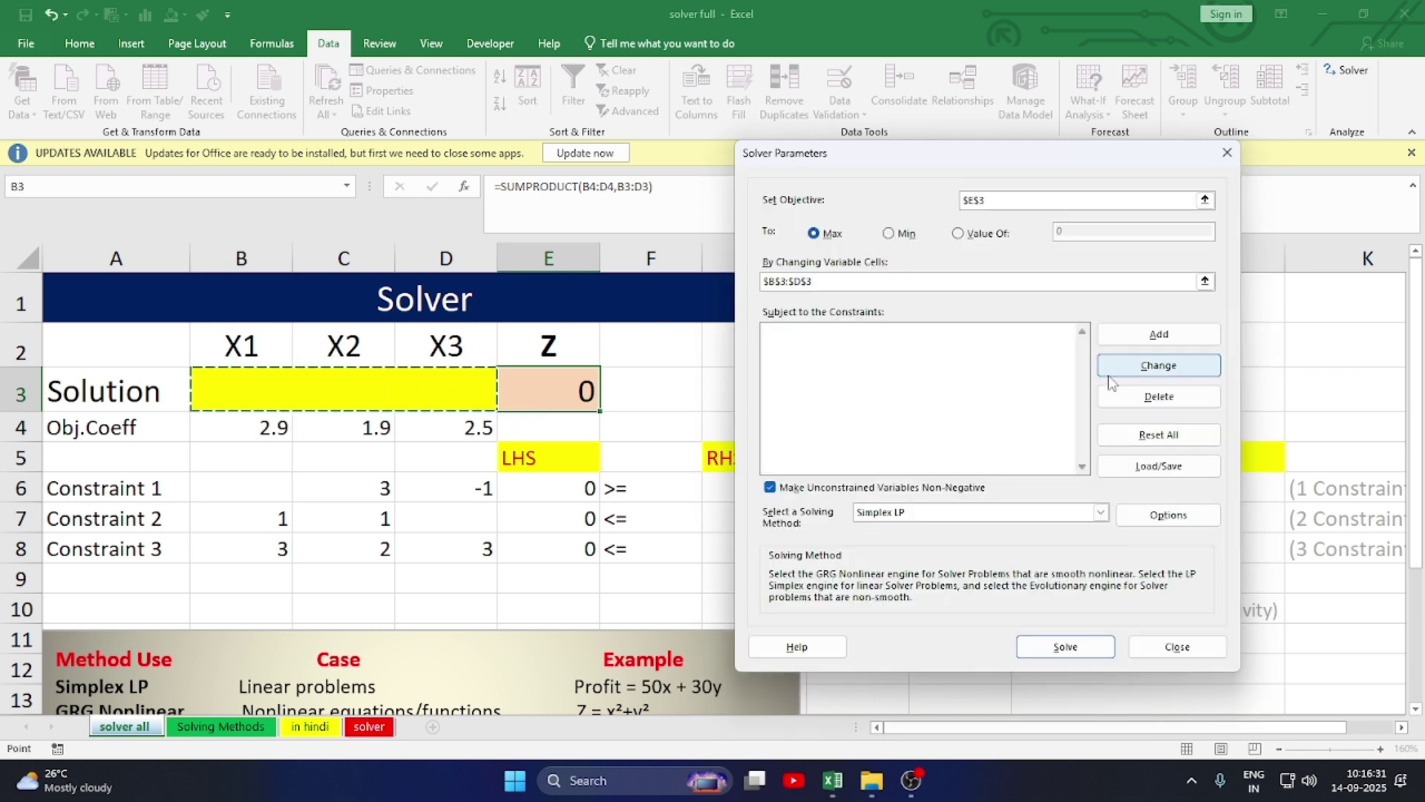
Step: Add the Solver constraint that the Constraint 1 LHS $E$6 is >= its RHS $G$6
left_click(1160, 336)
left_click_drag(1006, 351, 1078, 332)
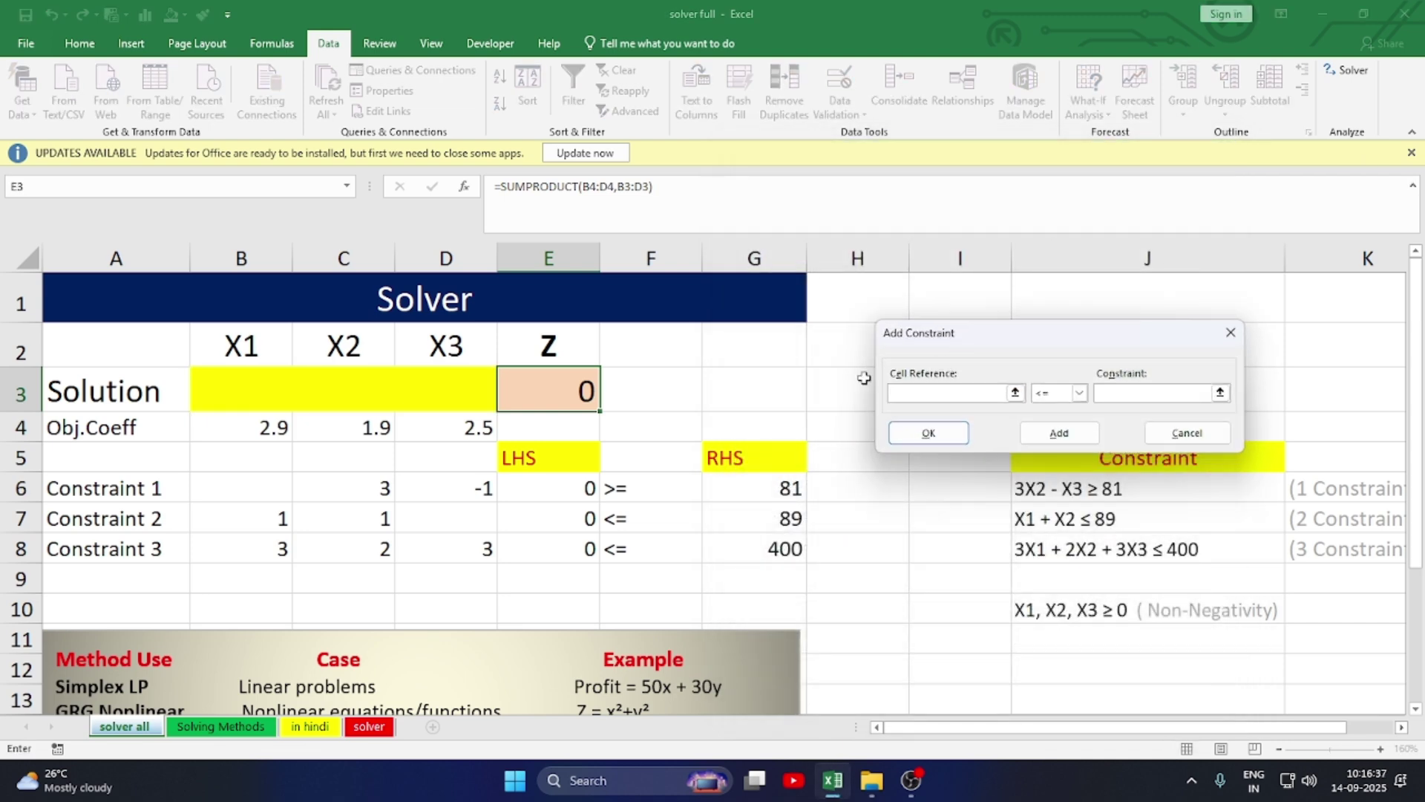
left_click(544, 494)
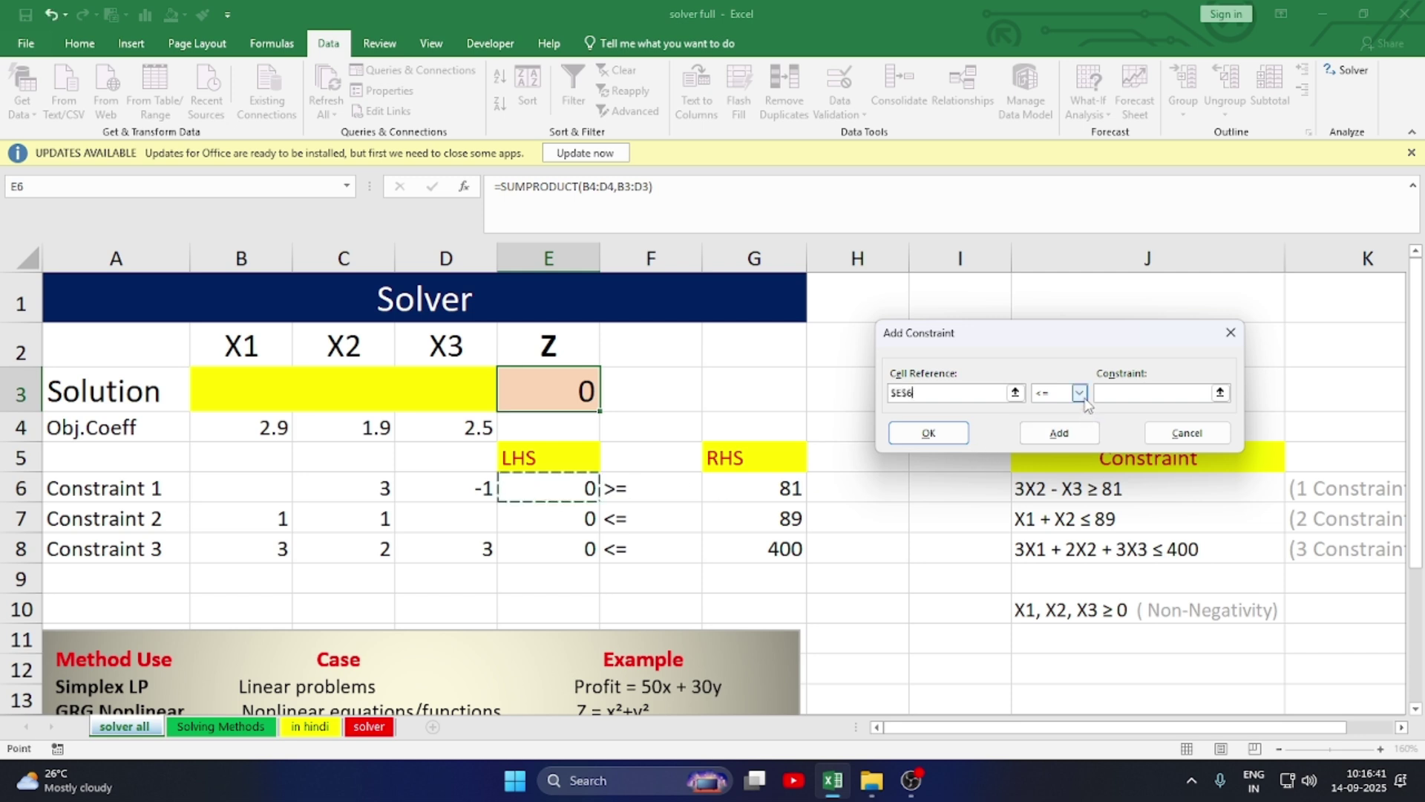
left_click(1080, 393)
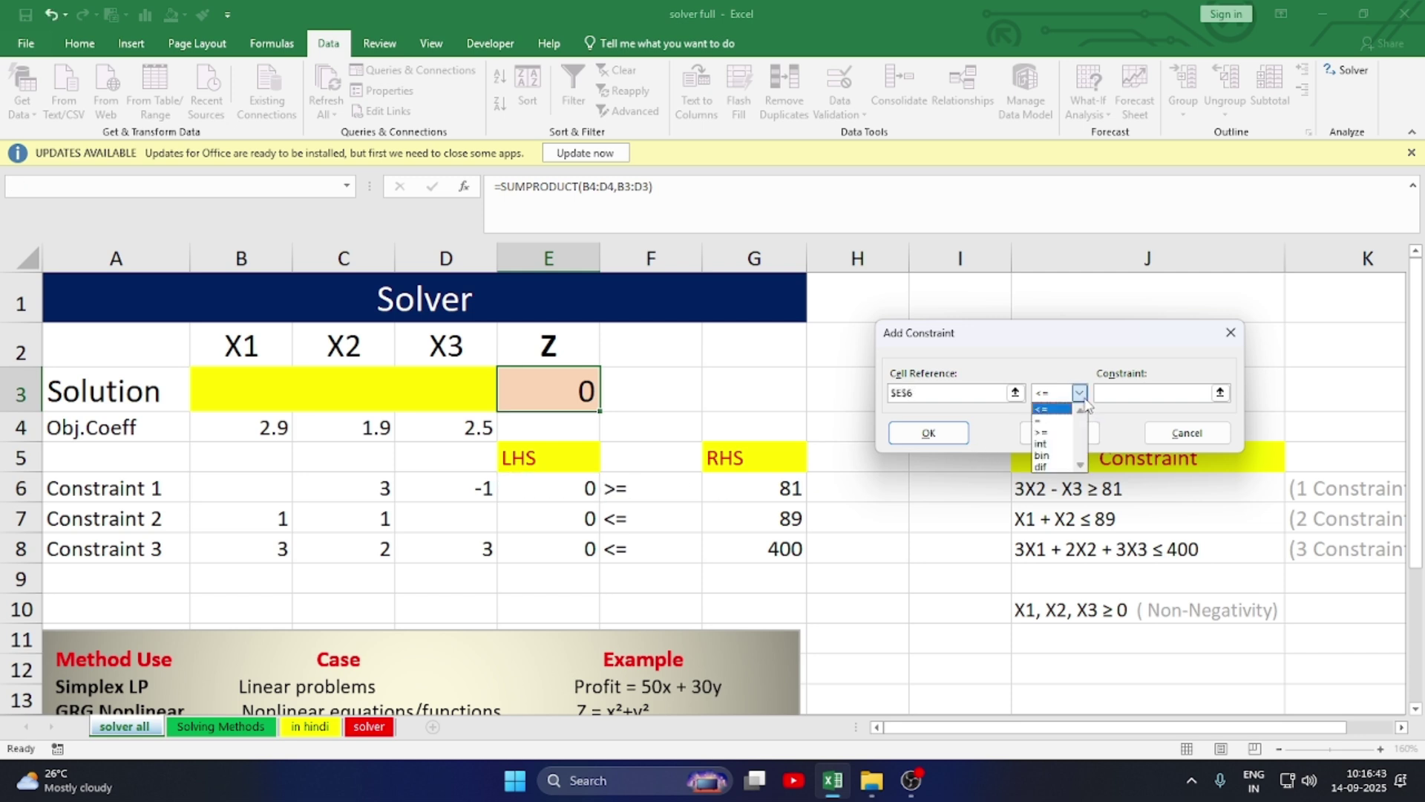
left_click(1050, 429)
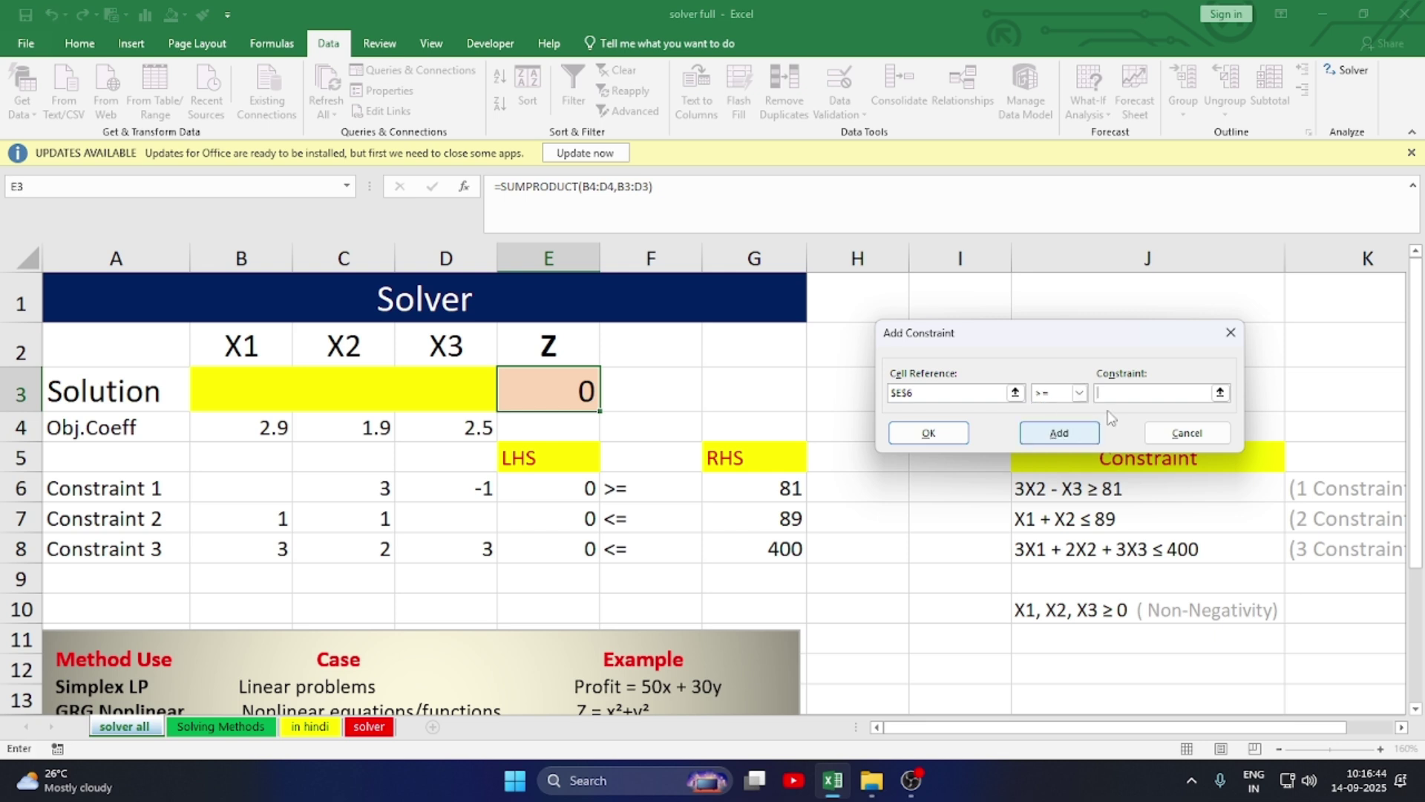
left_click(783, 486)
left_click(1047, 434)
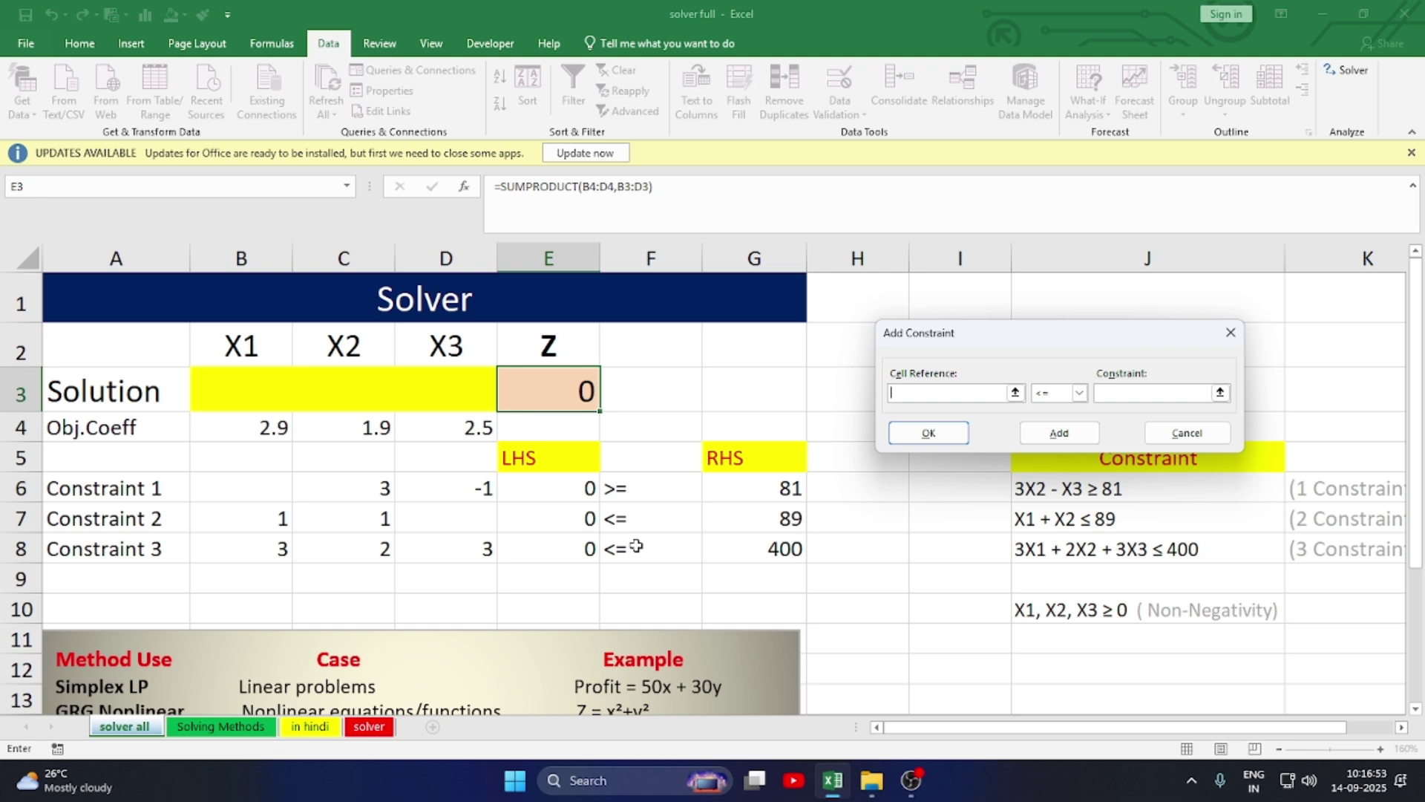
Step: Add the Solver constraint $E$7:$E$8 <= $G$7:$G$8 for Constraints 2 and 3 and return to the Solver parameters
left_click_drag(578, 519, 578, 562)
left_click(1079, 392)
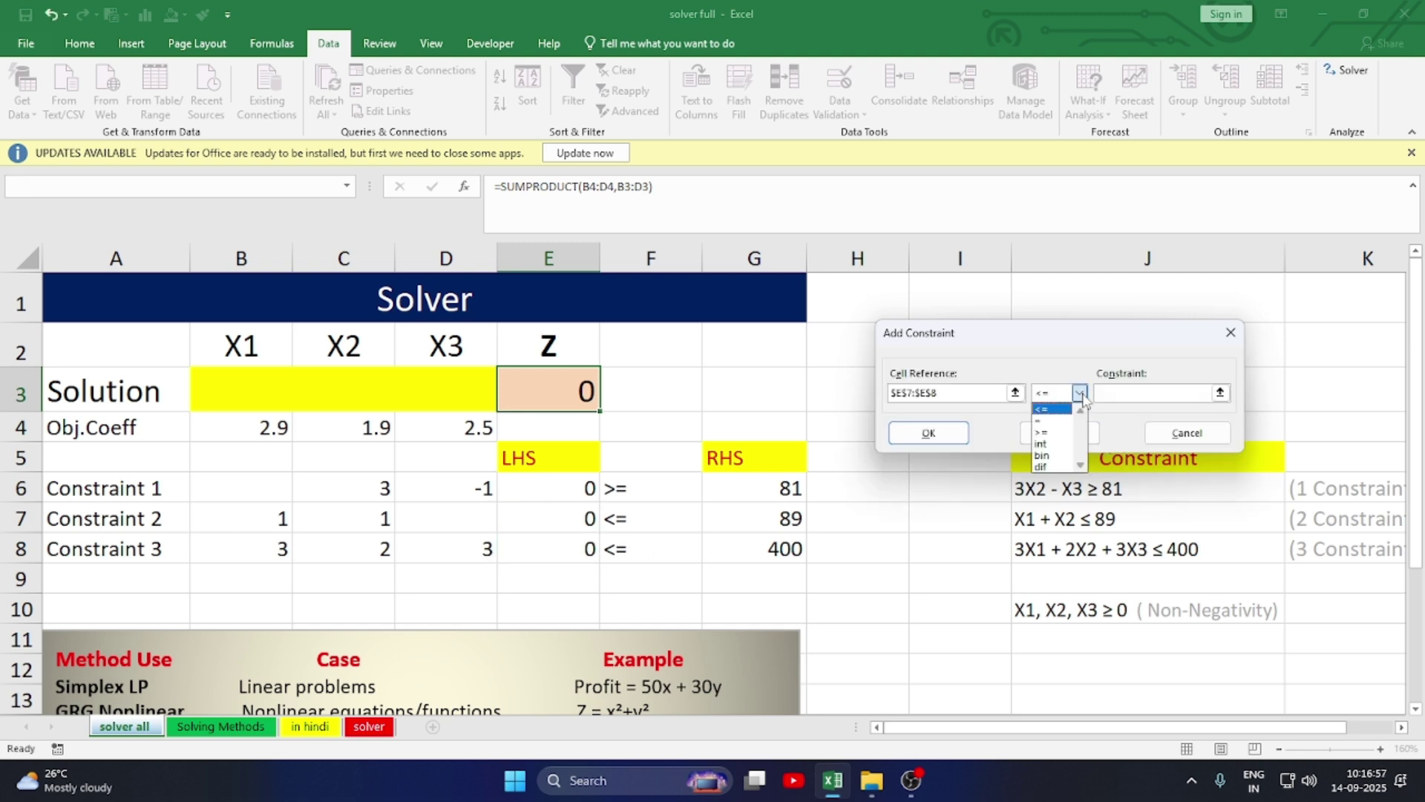
left_click(1048, 409)
key("Tab")
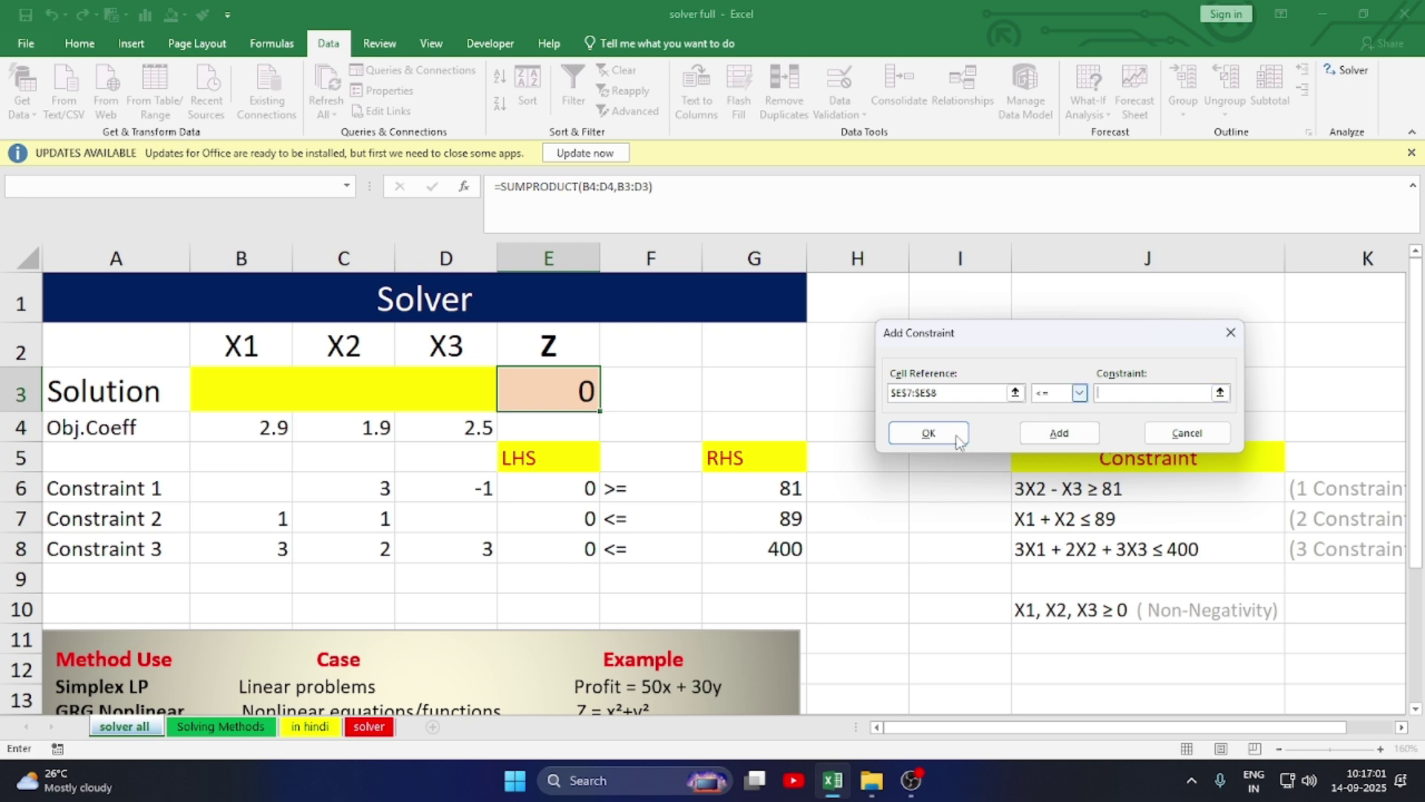
left_click_drag(775, 518, 772, 555)
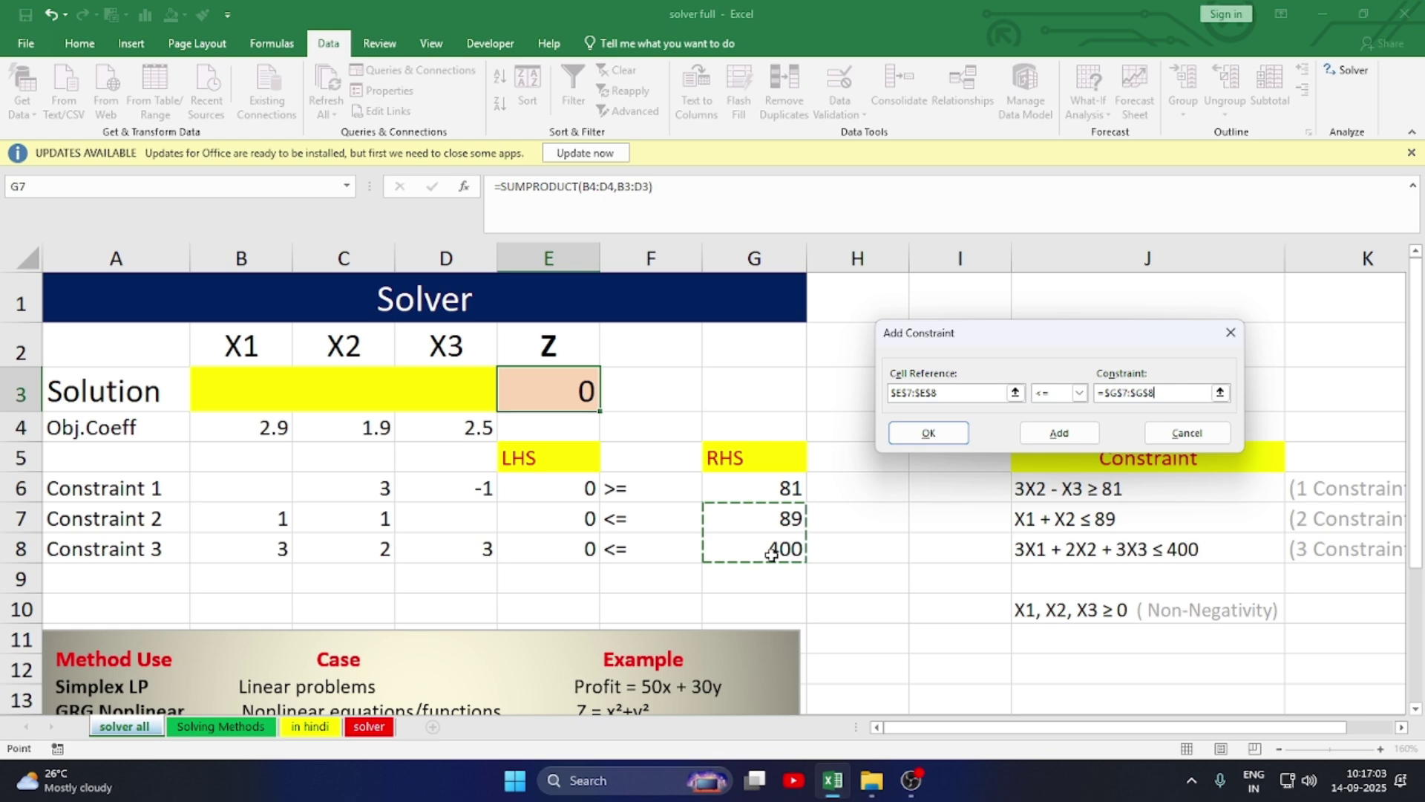
left_click(1046, 441)
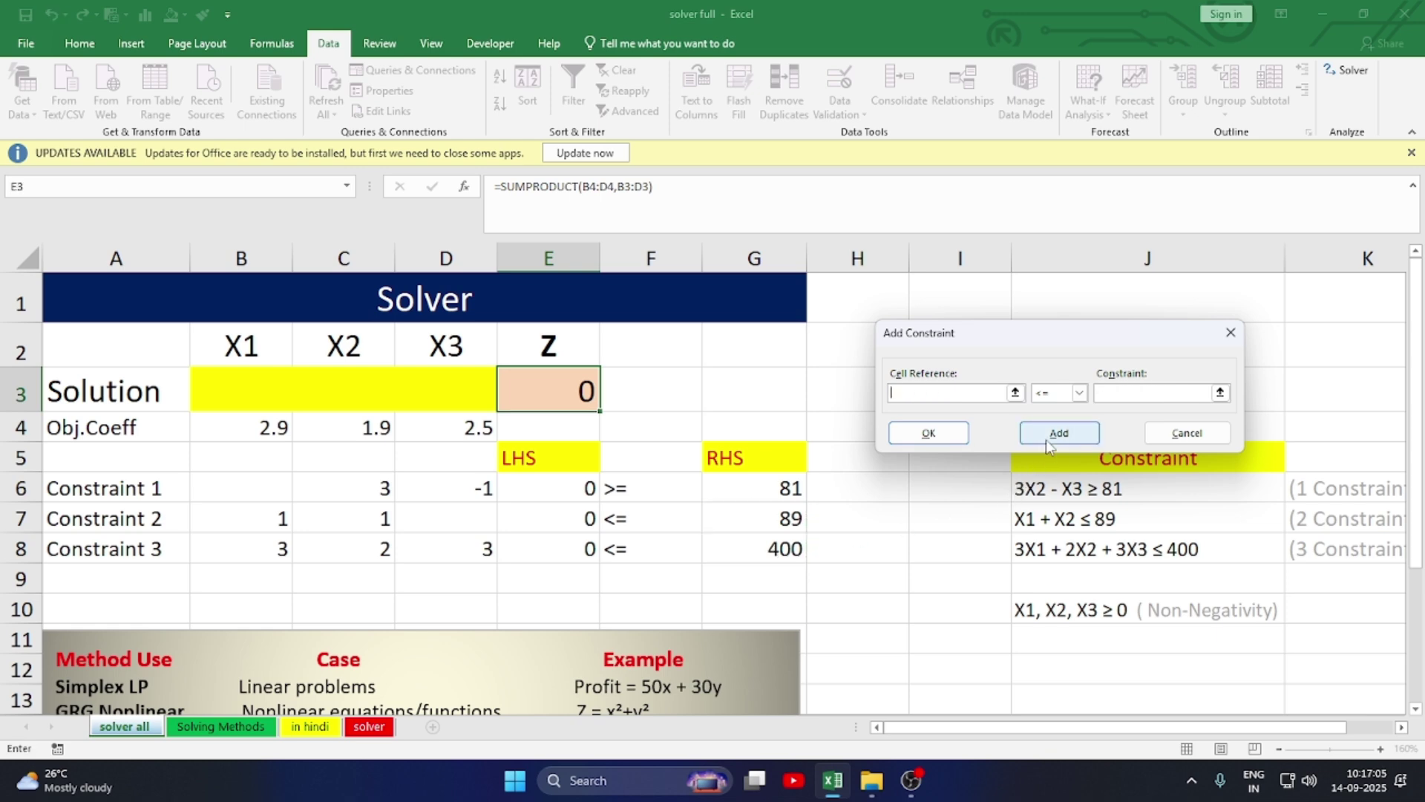
left_click(1230, 333)
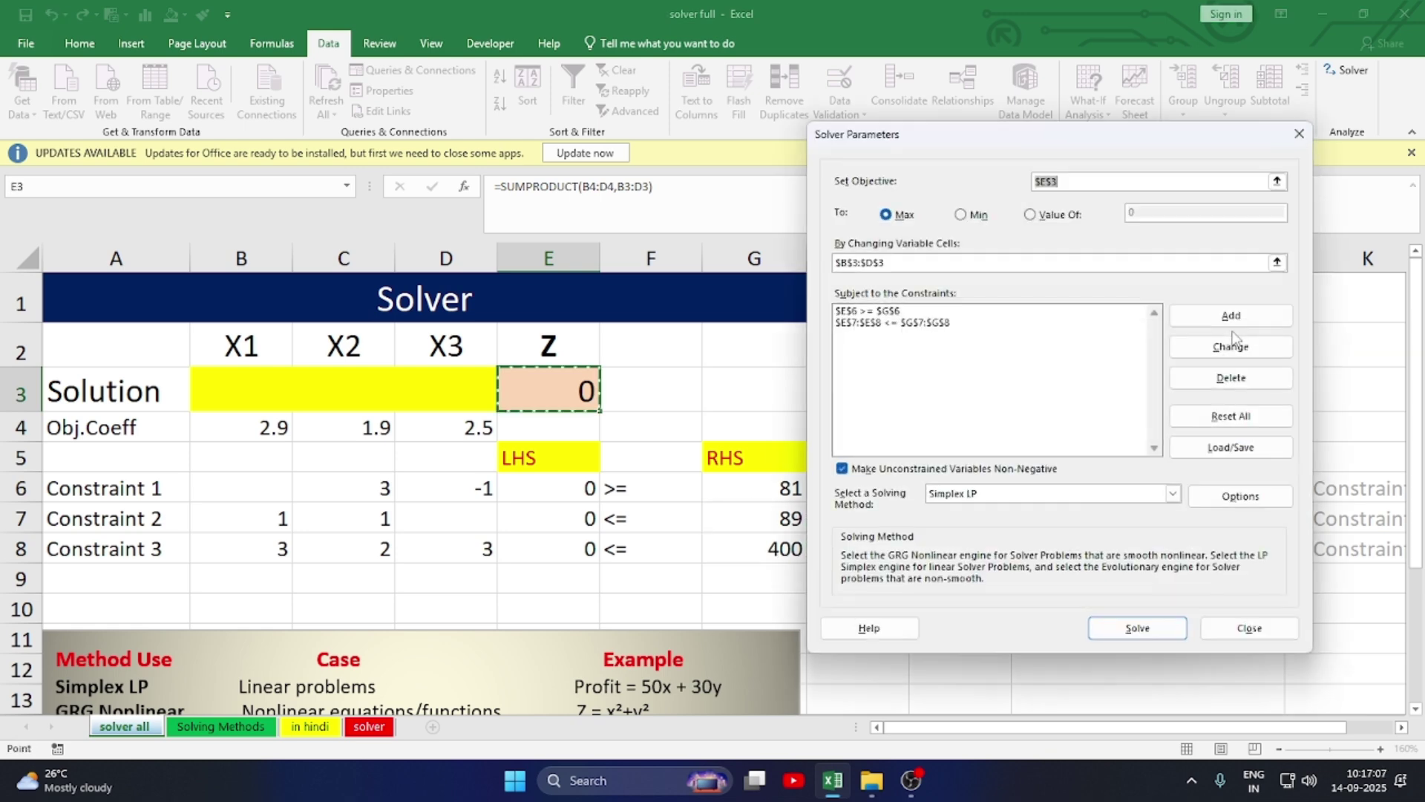
Step: Solve the model for the maximum Z with Simplex LP and keep the Solver solution
left_click(1125, 630)
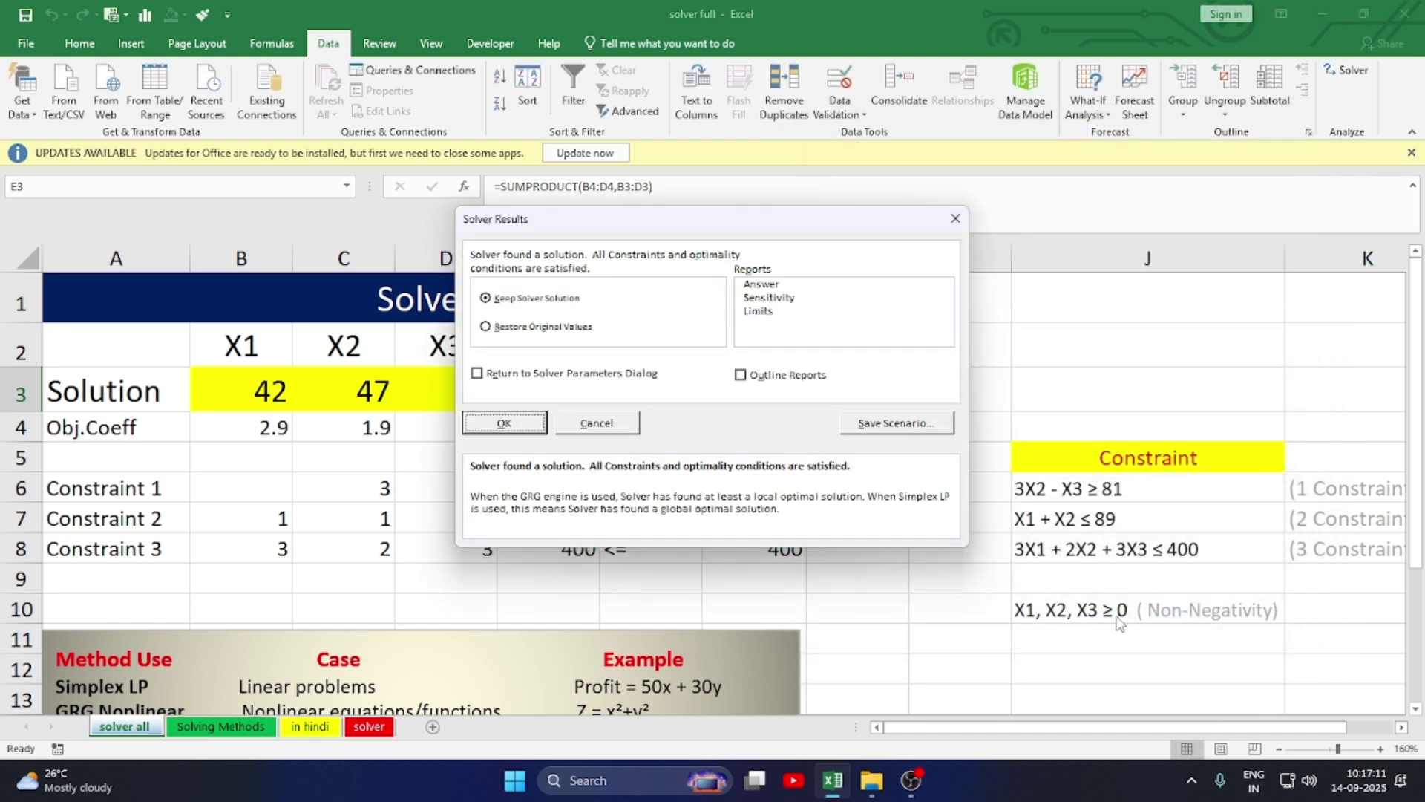
left_click(528, 424)
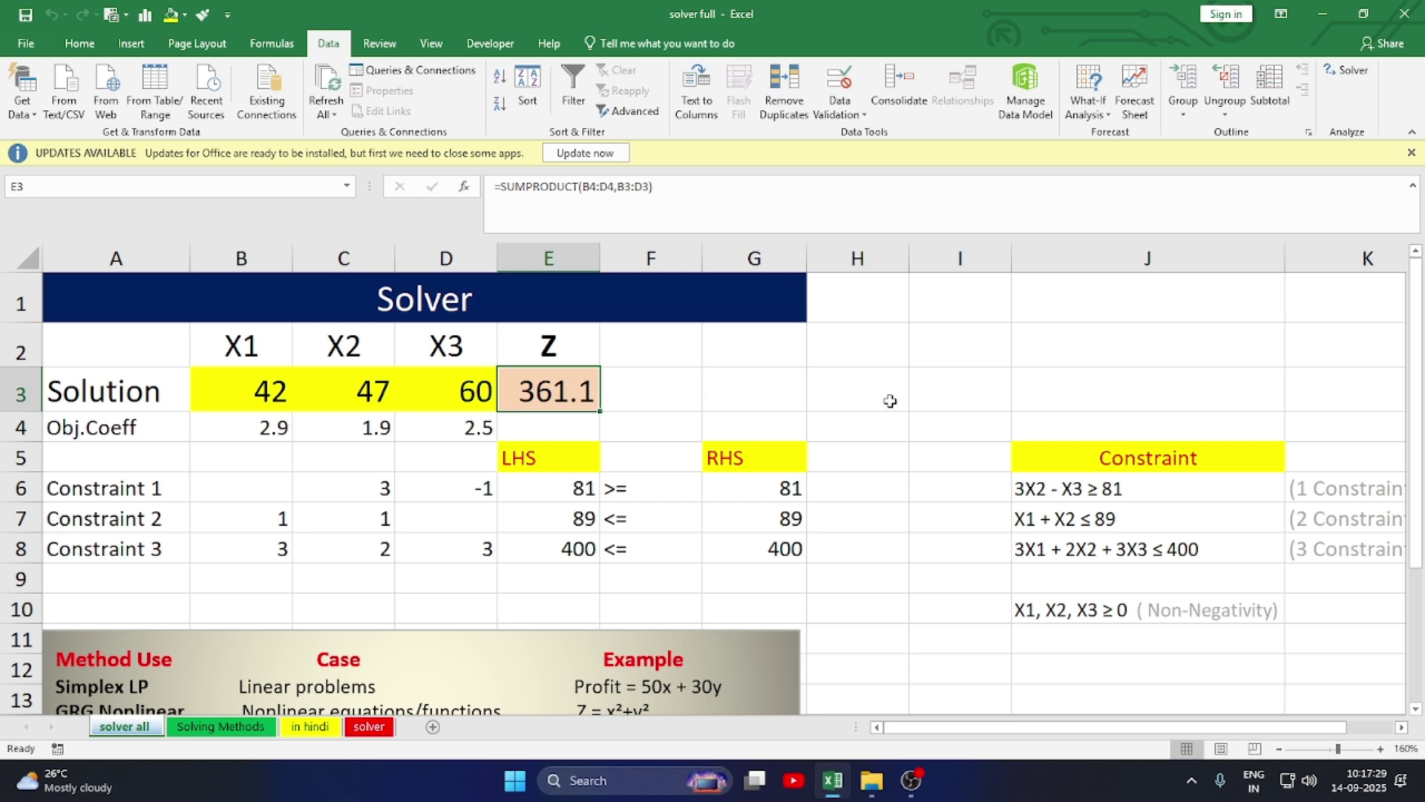
left_click(924, 395)
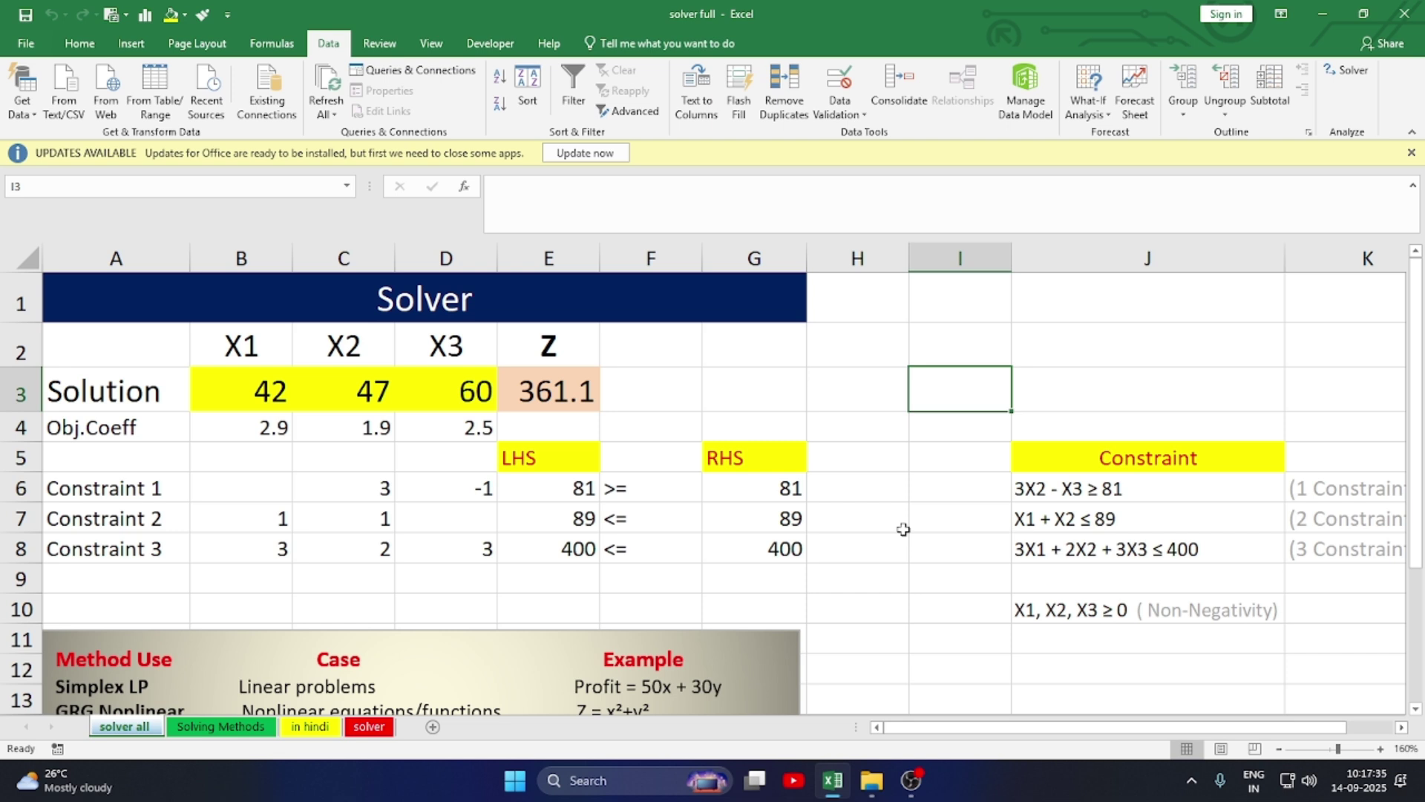
left_click(924, 664)
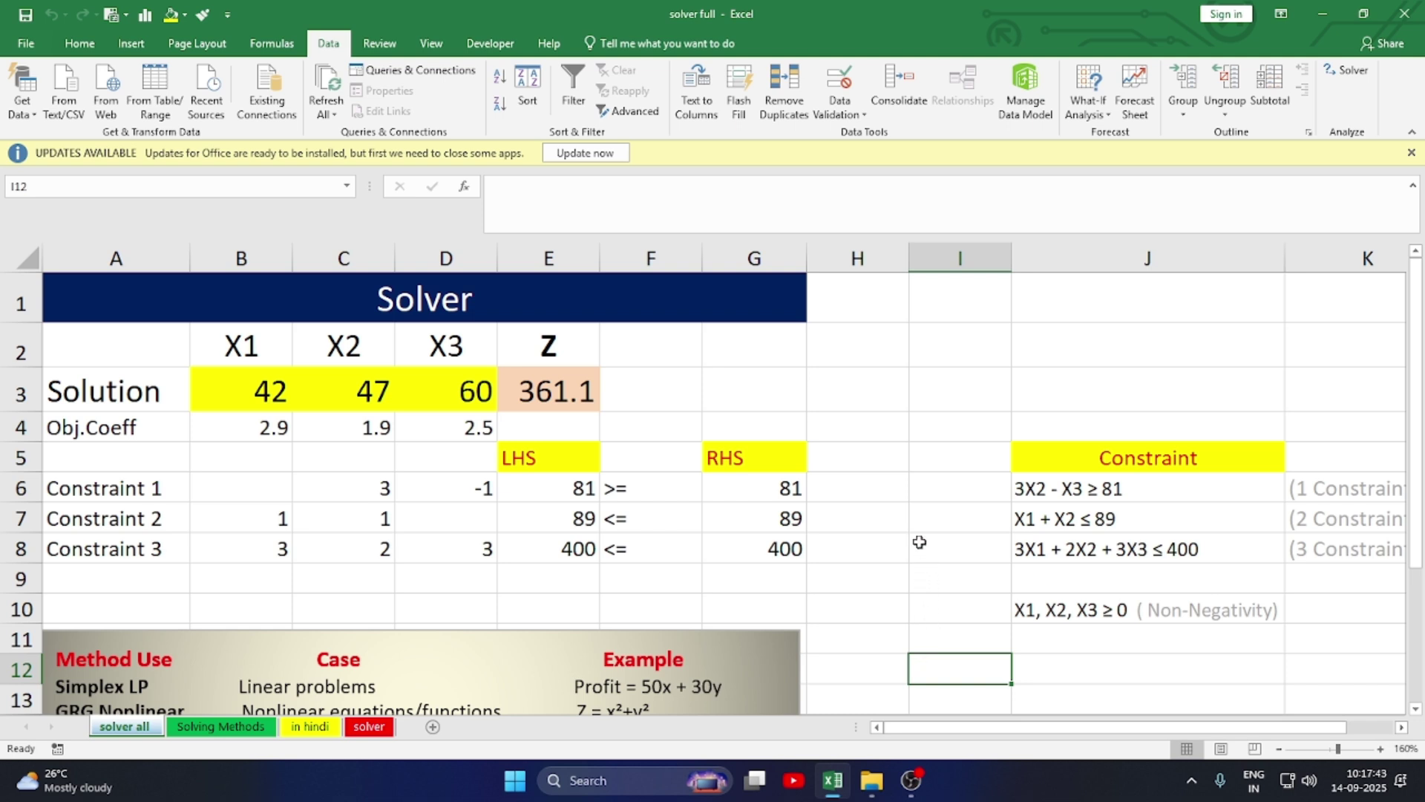
left_click(926, 433)
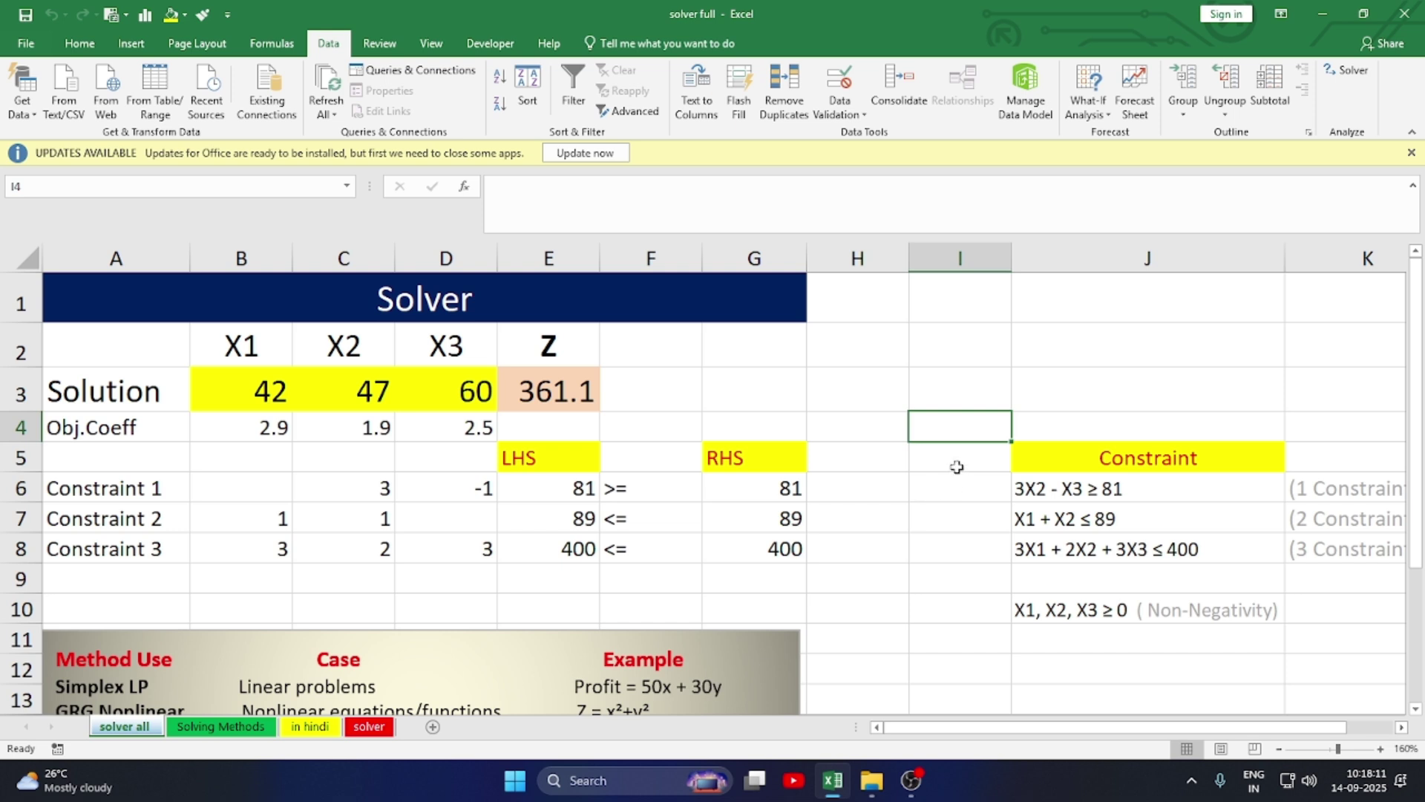
left_click(929, 402)
left_click_drag(874, 402, 928, 394)
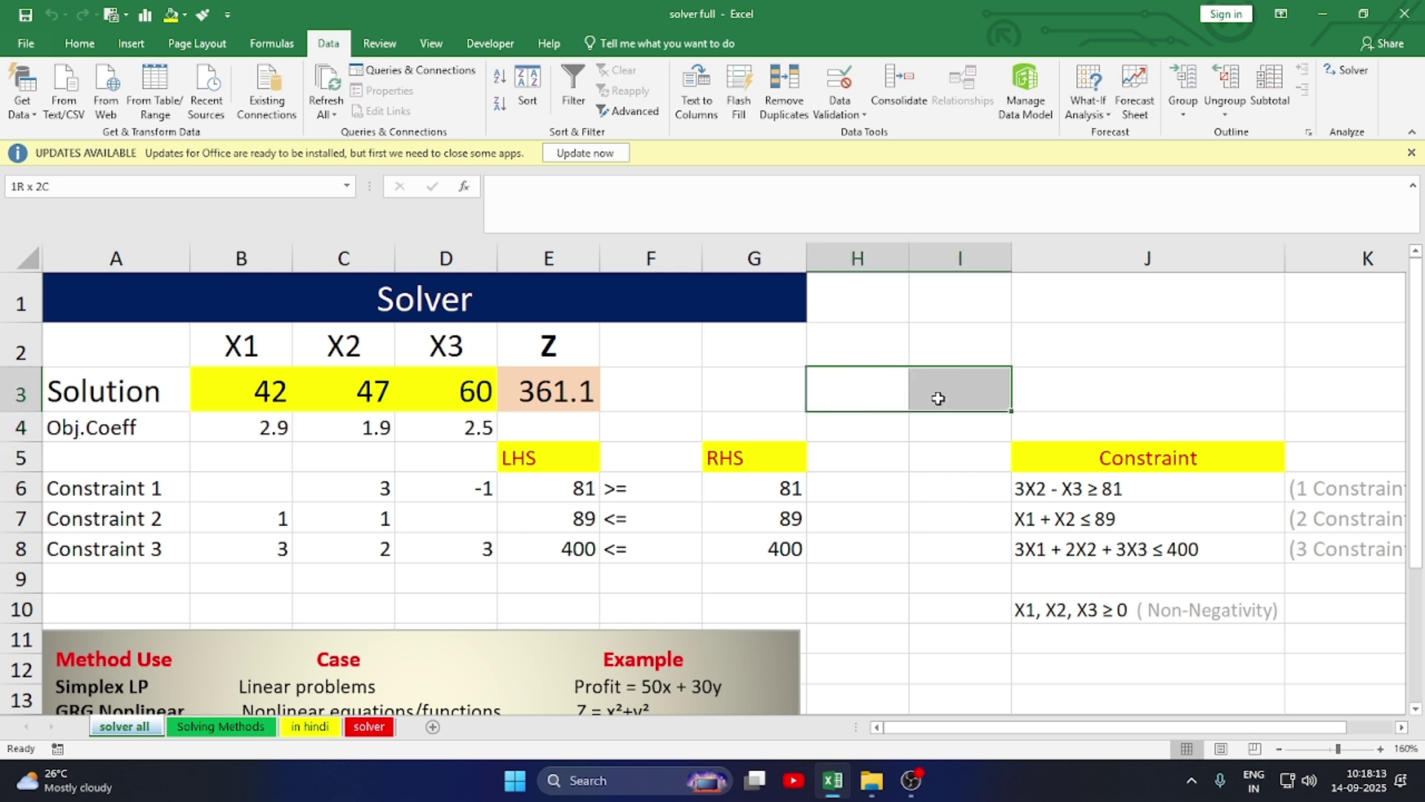
left_click_drag(879, 353, 936, 351)
left_click_drag(890, 396, 933, 394)
left_click(892, 466)
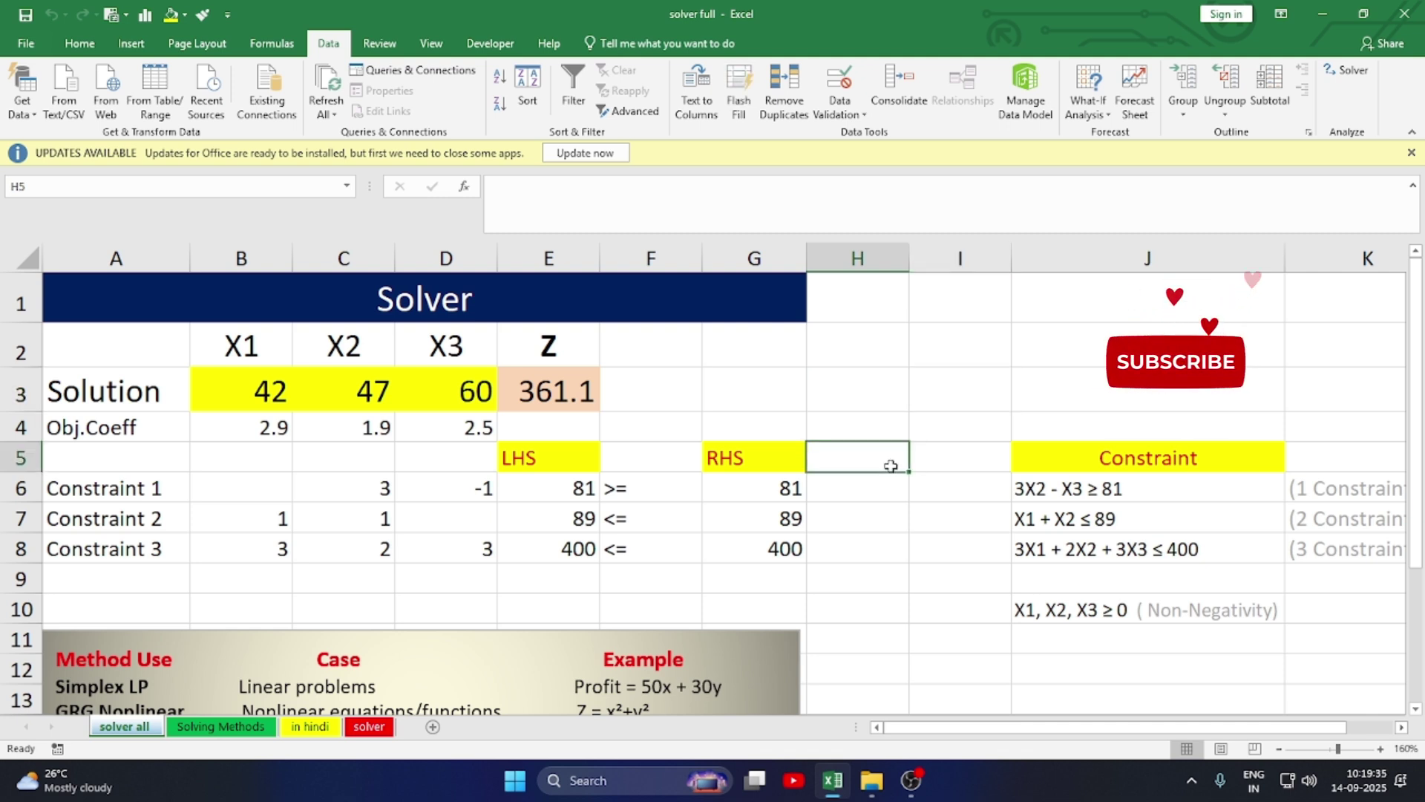